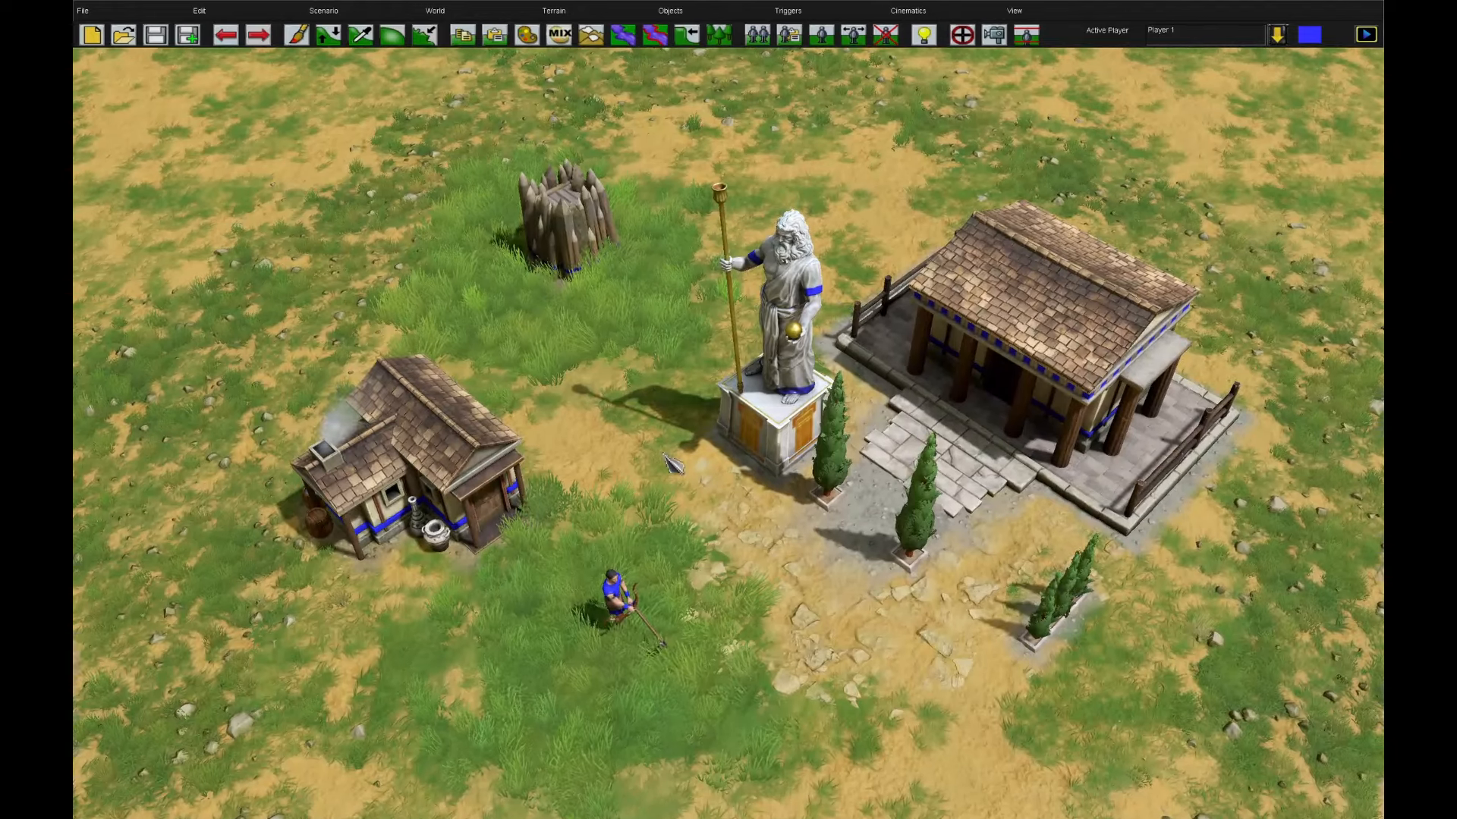
- Disable the Conquest victory condition in the scenario's victory conditions
left_click(323, 10)
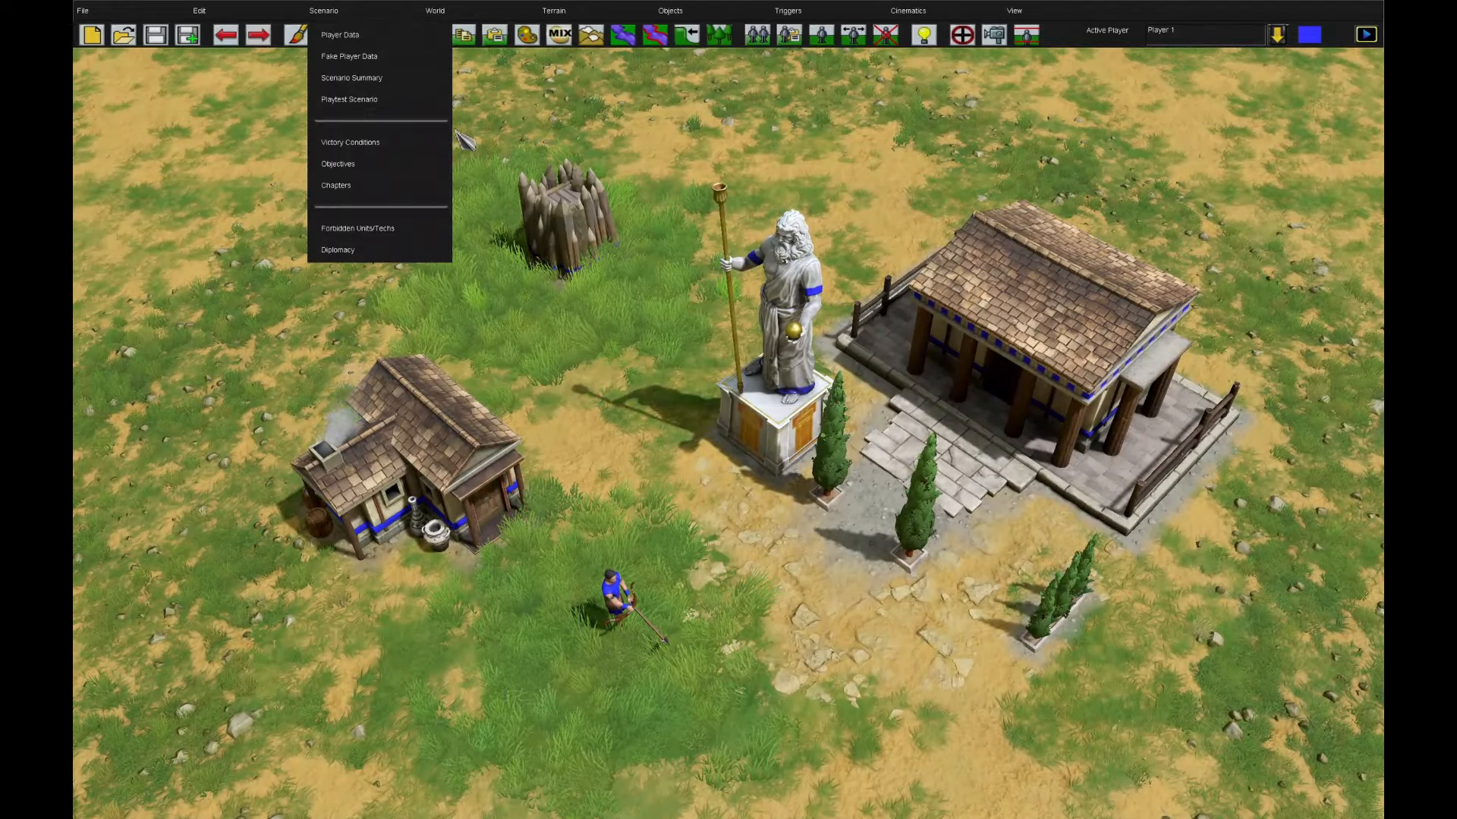
left_click(717, 182)
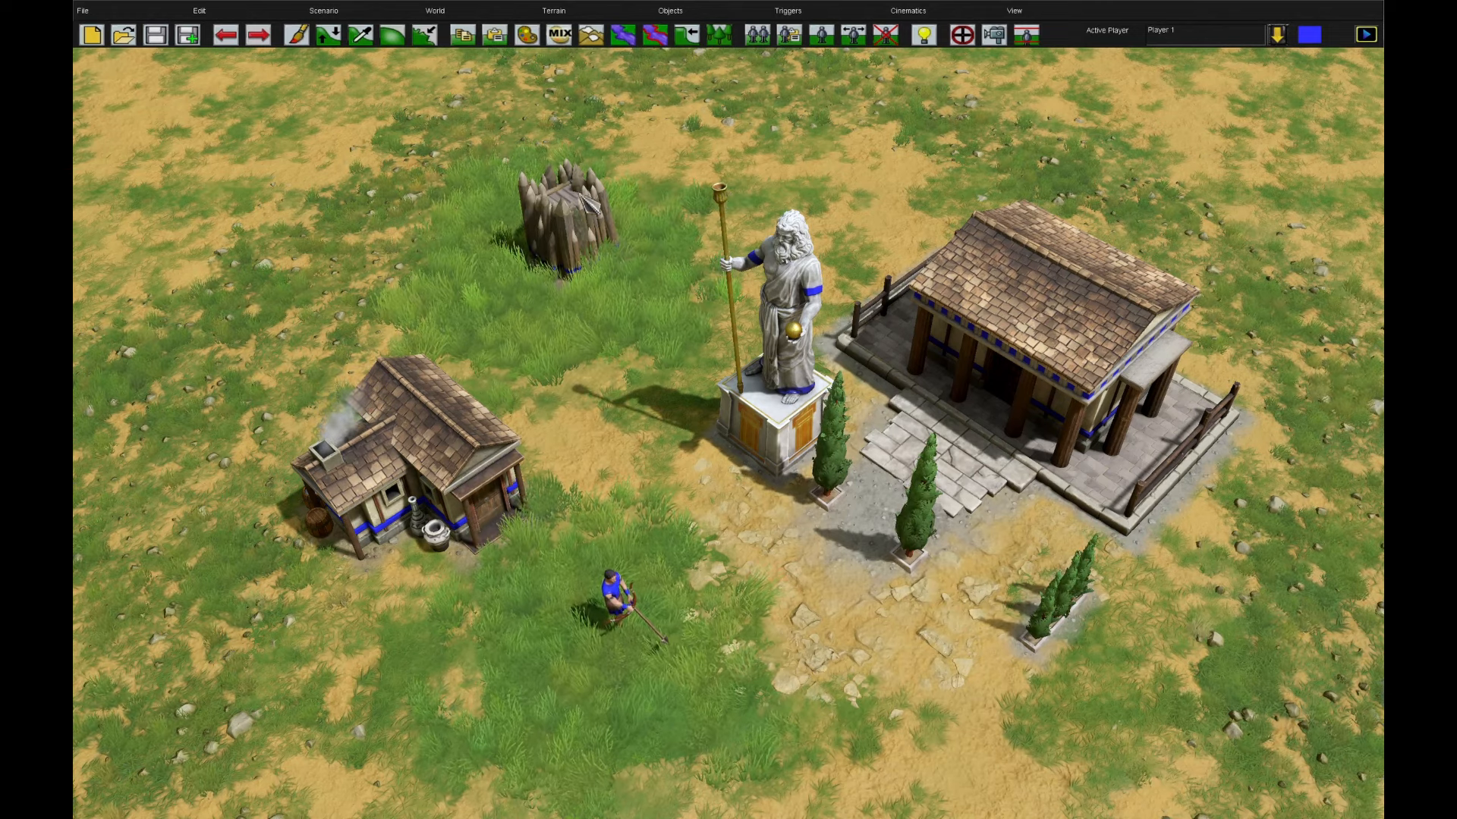
left_click(396, 14)
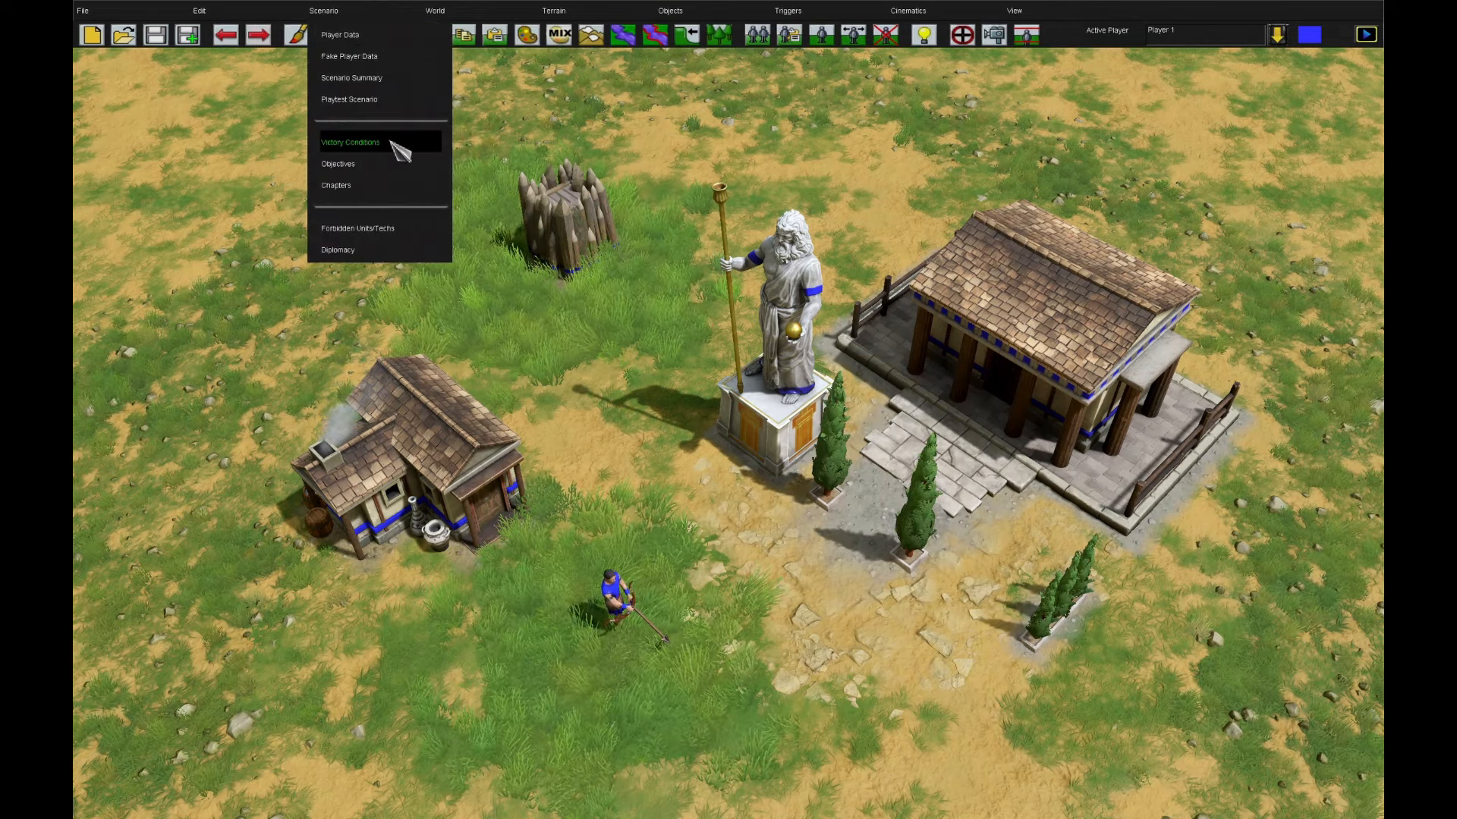
left_click(397, 146)
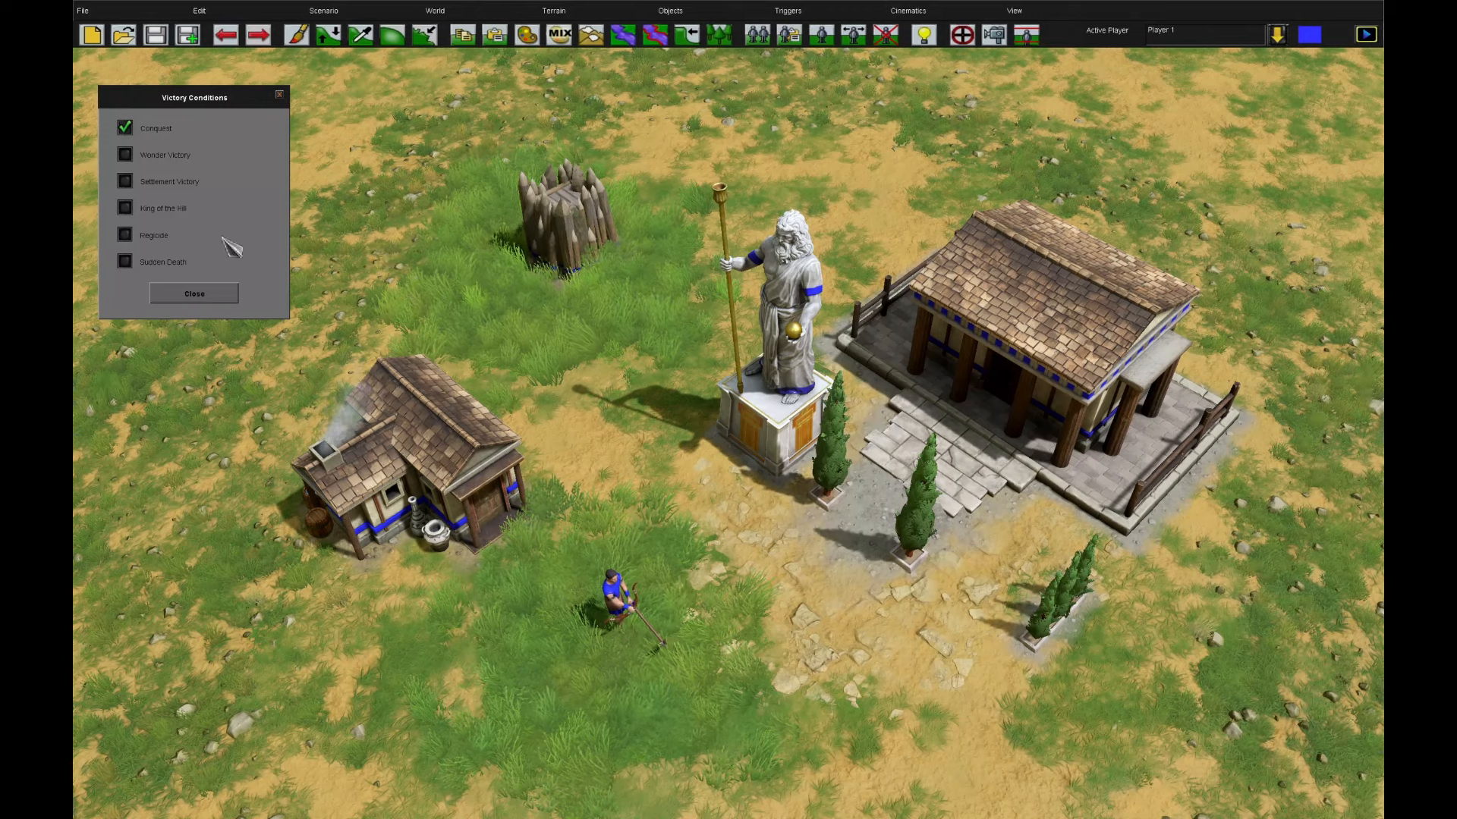
left_click(157, 135)
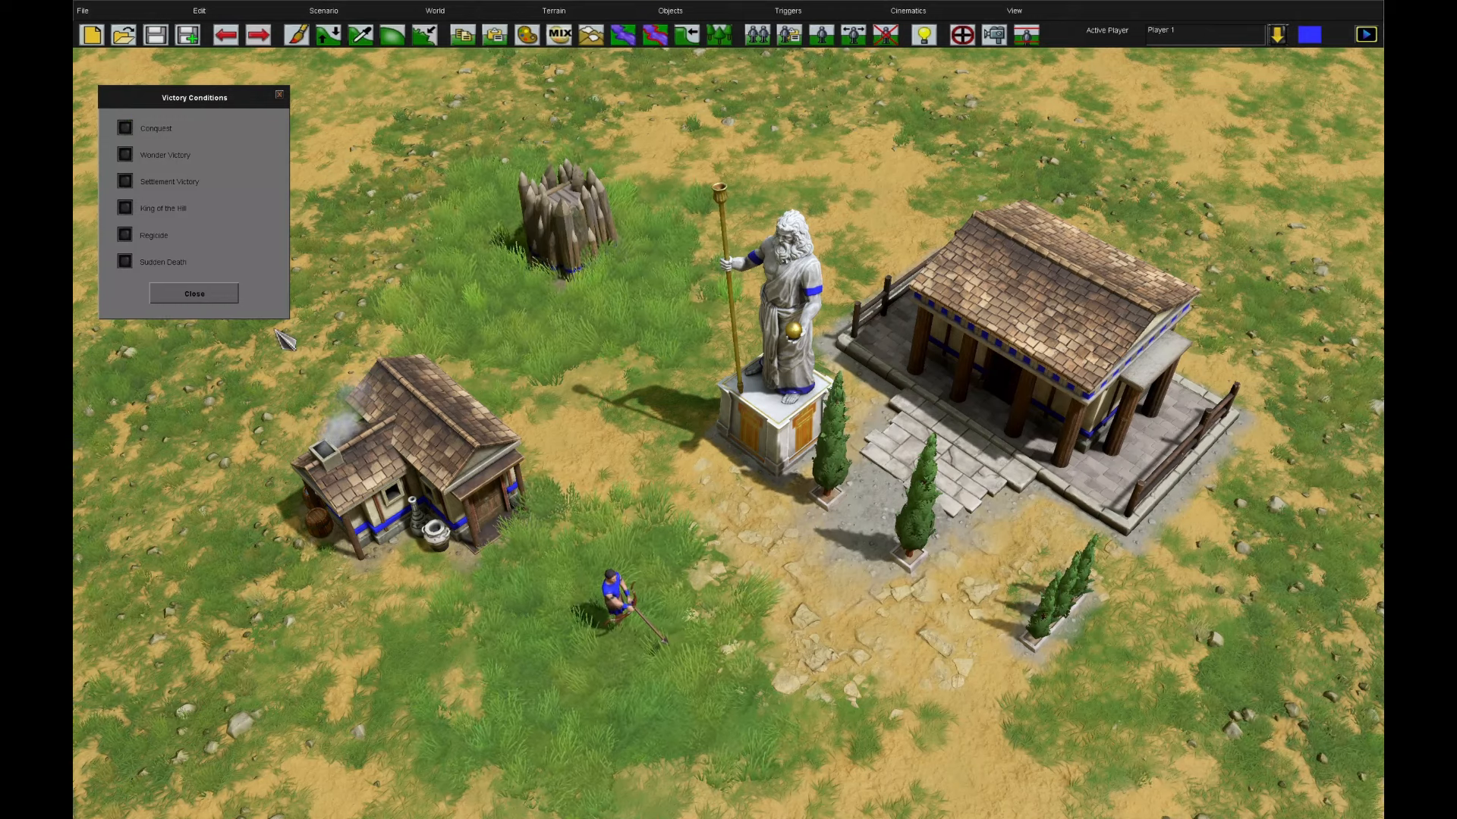
left_click(228, 298)
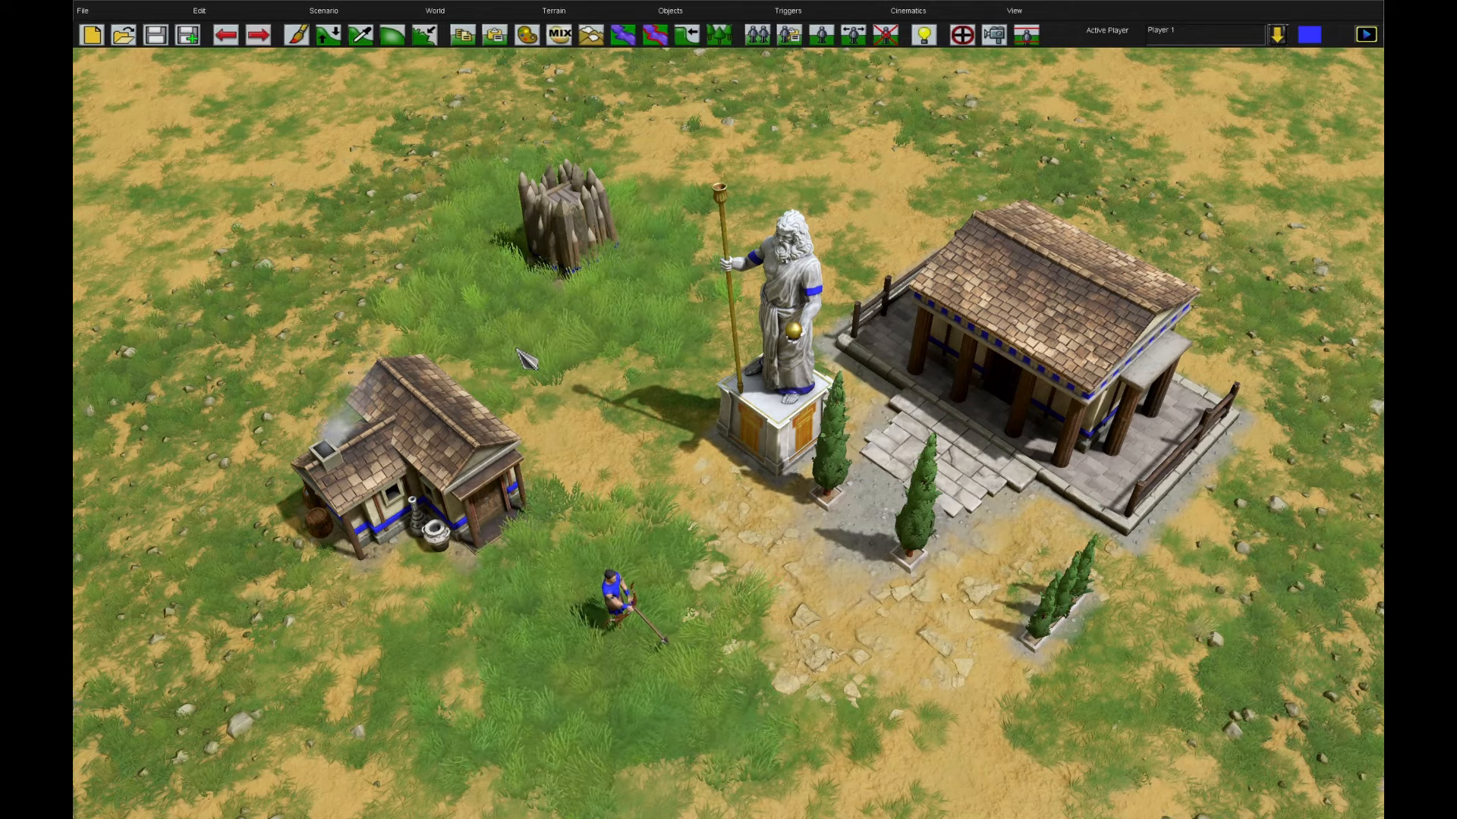
- Create a new trigger and change its condition type to Player: All Units Dead
scroll(728, 243, "down", 2)
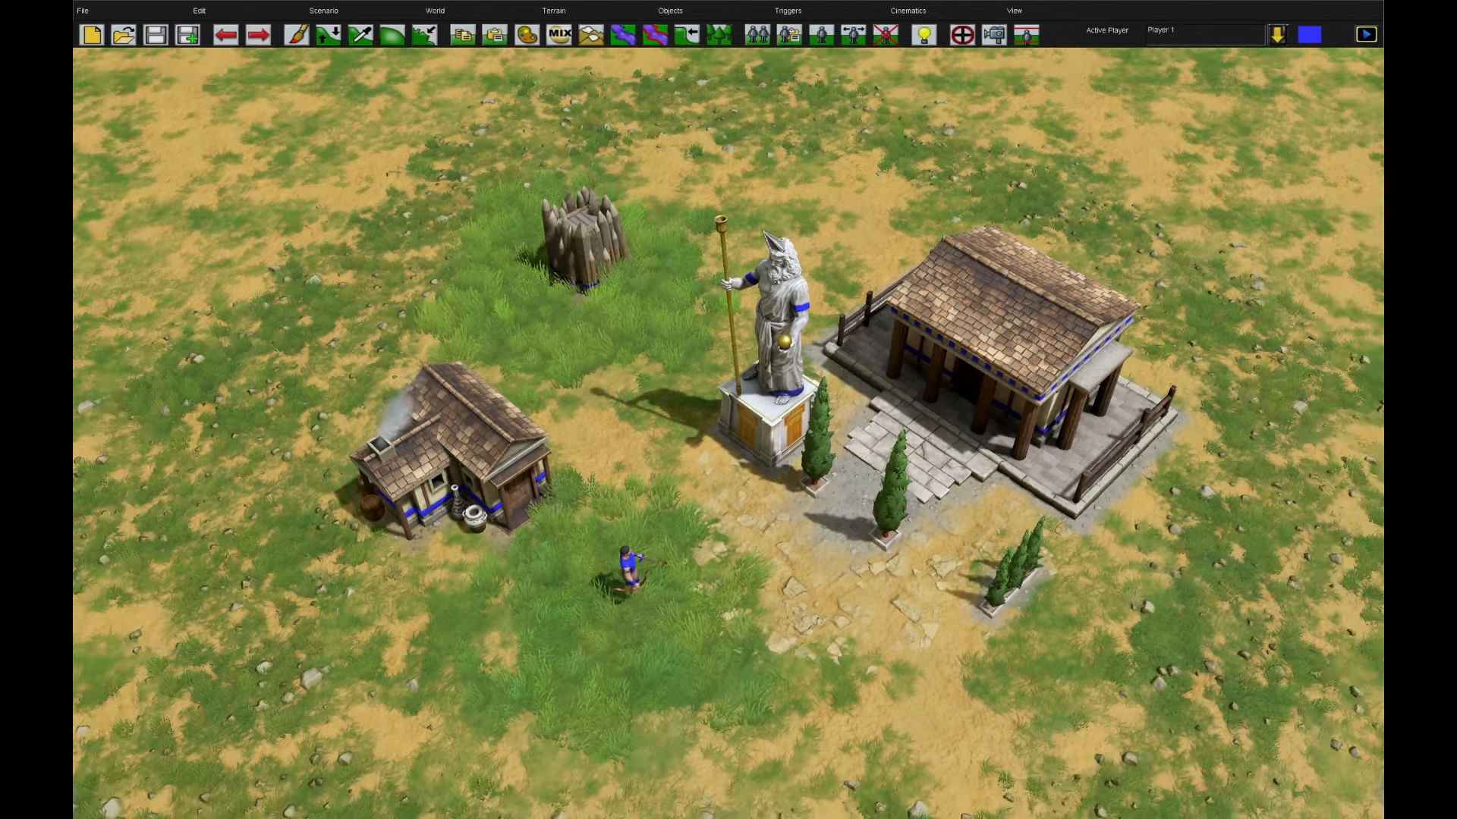
left_click(962, 38)
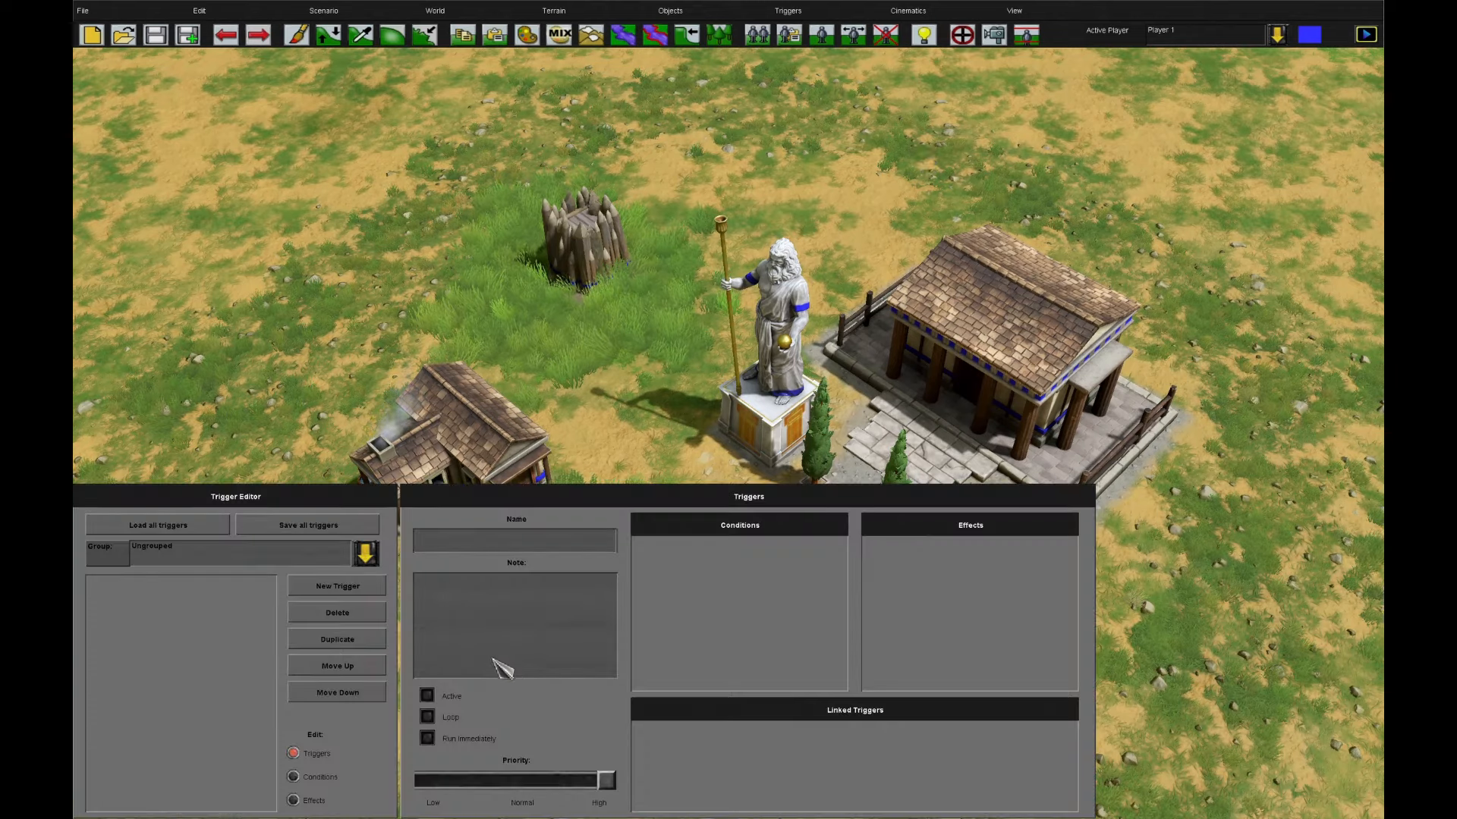
left_click(376, 588)
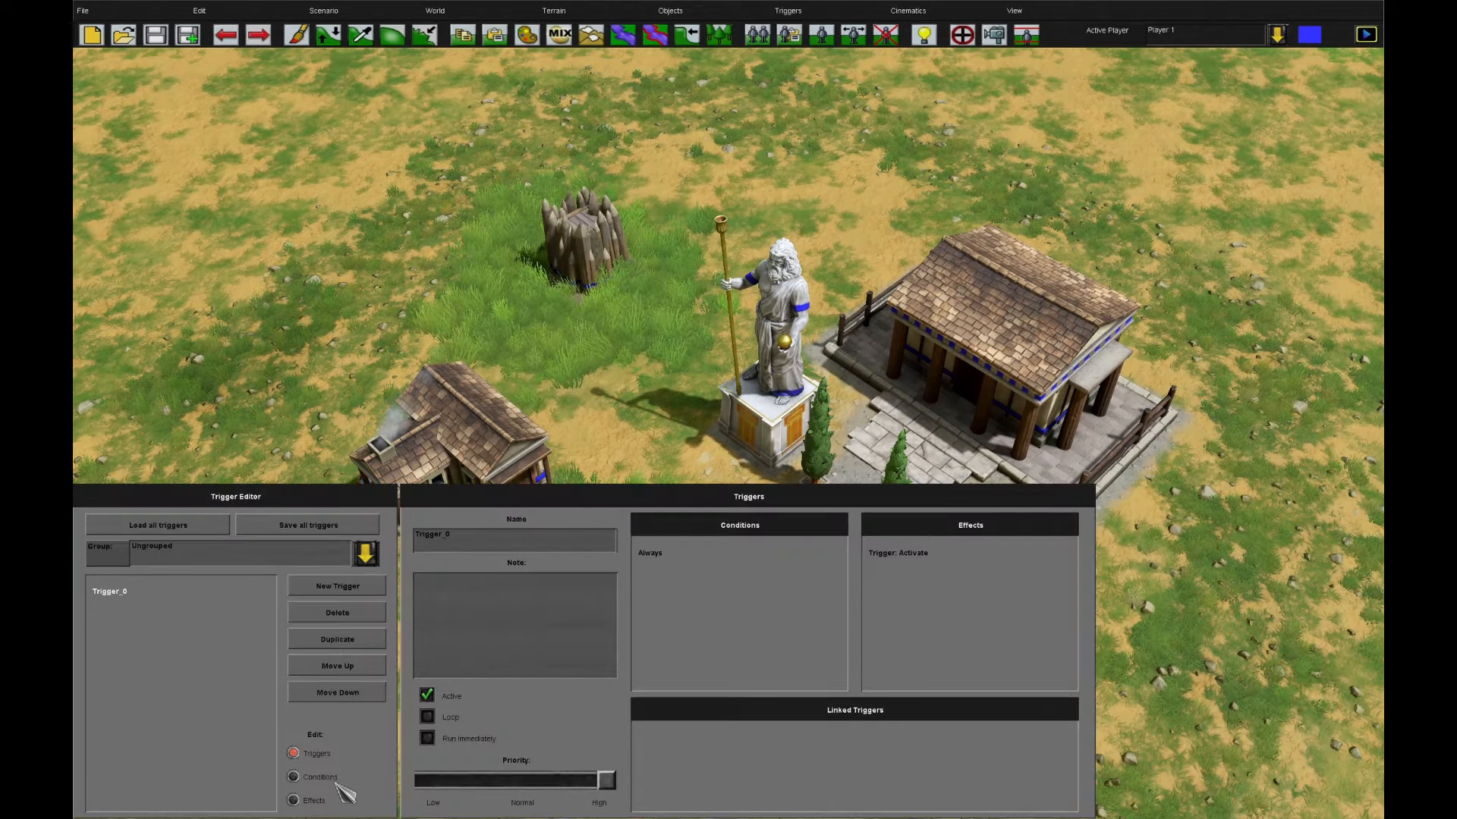
left_click(293, 777)
left_click(852, 529)
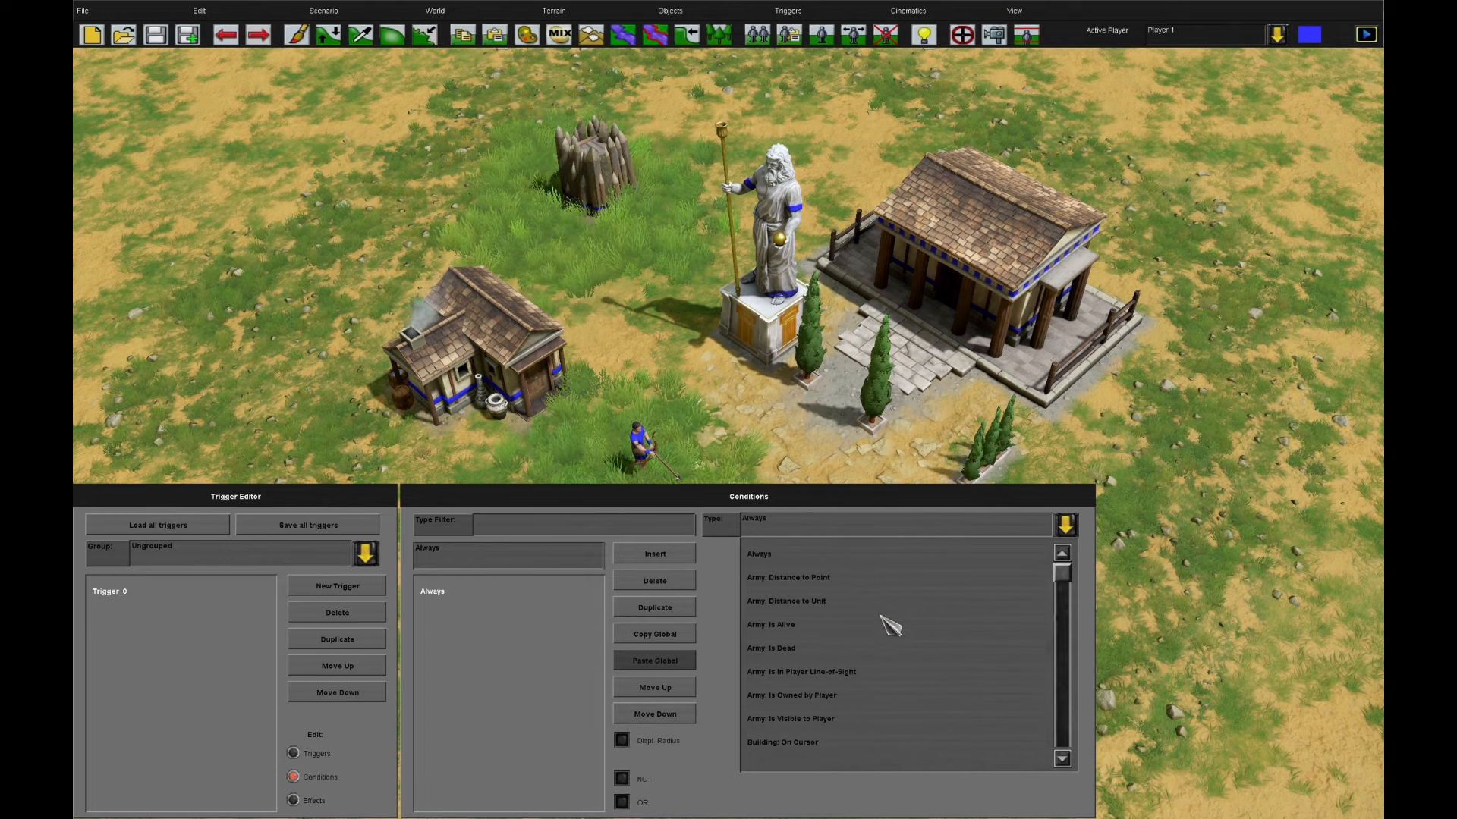
left_click(681, 532)
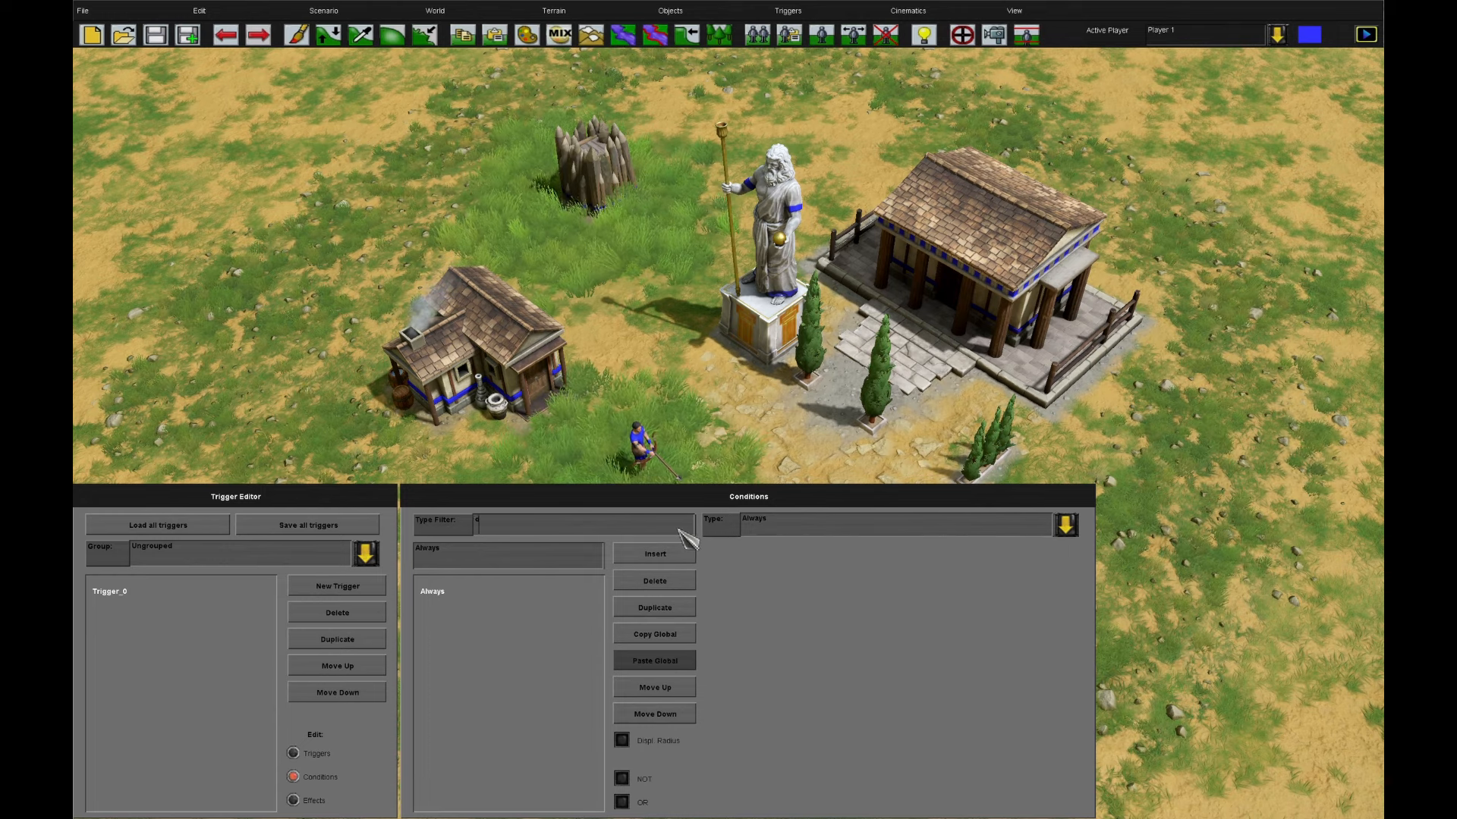
left_click(830, 534)
left_click(866, 642)
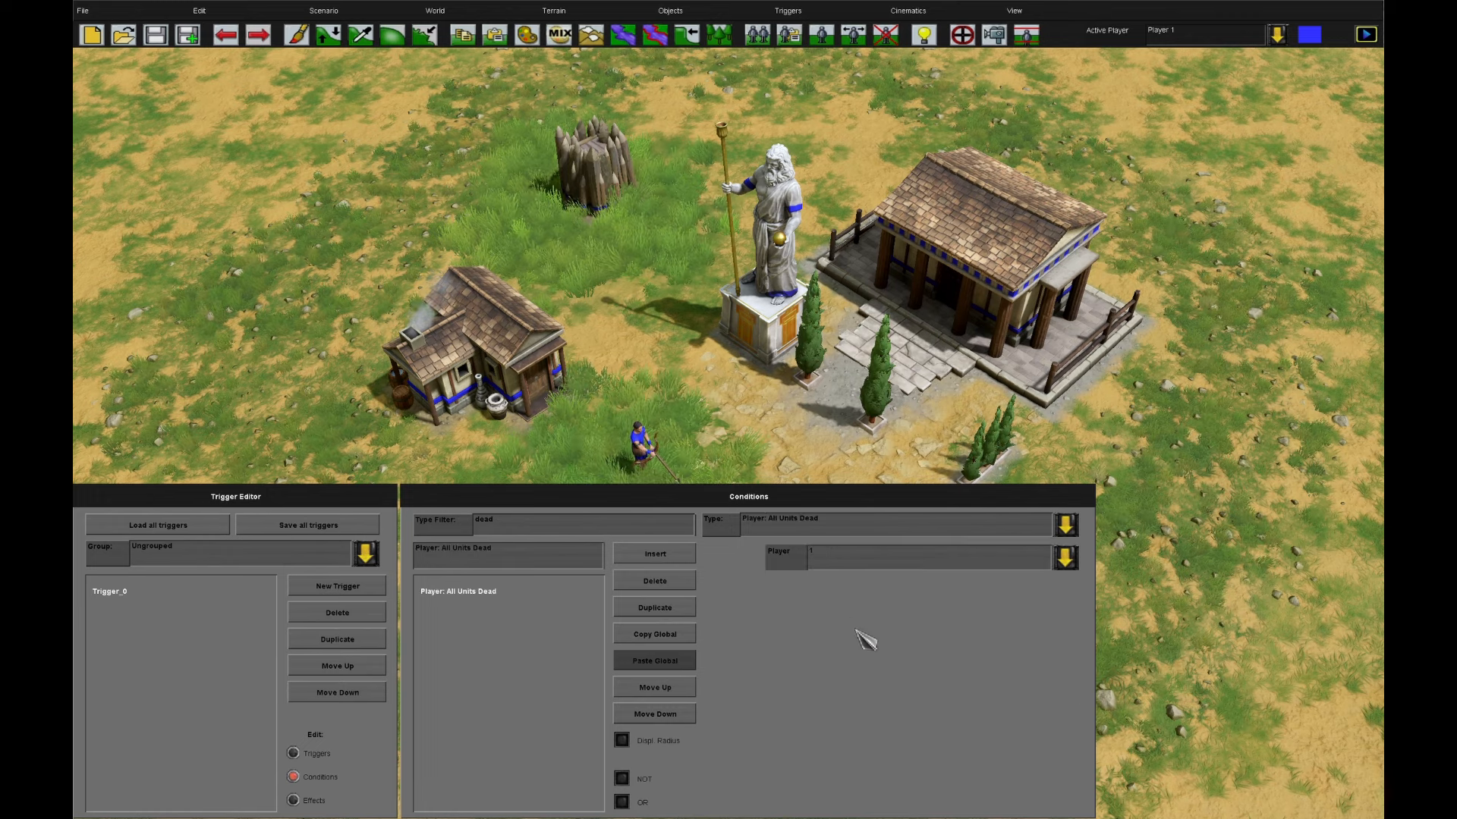
- Change the trigger's default effect to Player: Defeat, filtering the effect types by "defe"
left_click(293, 800)
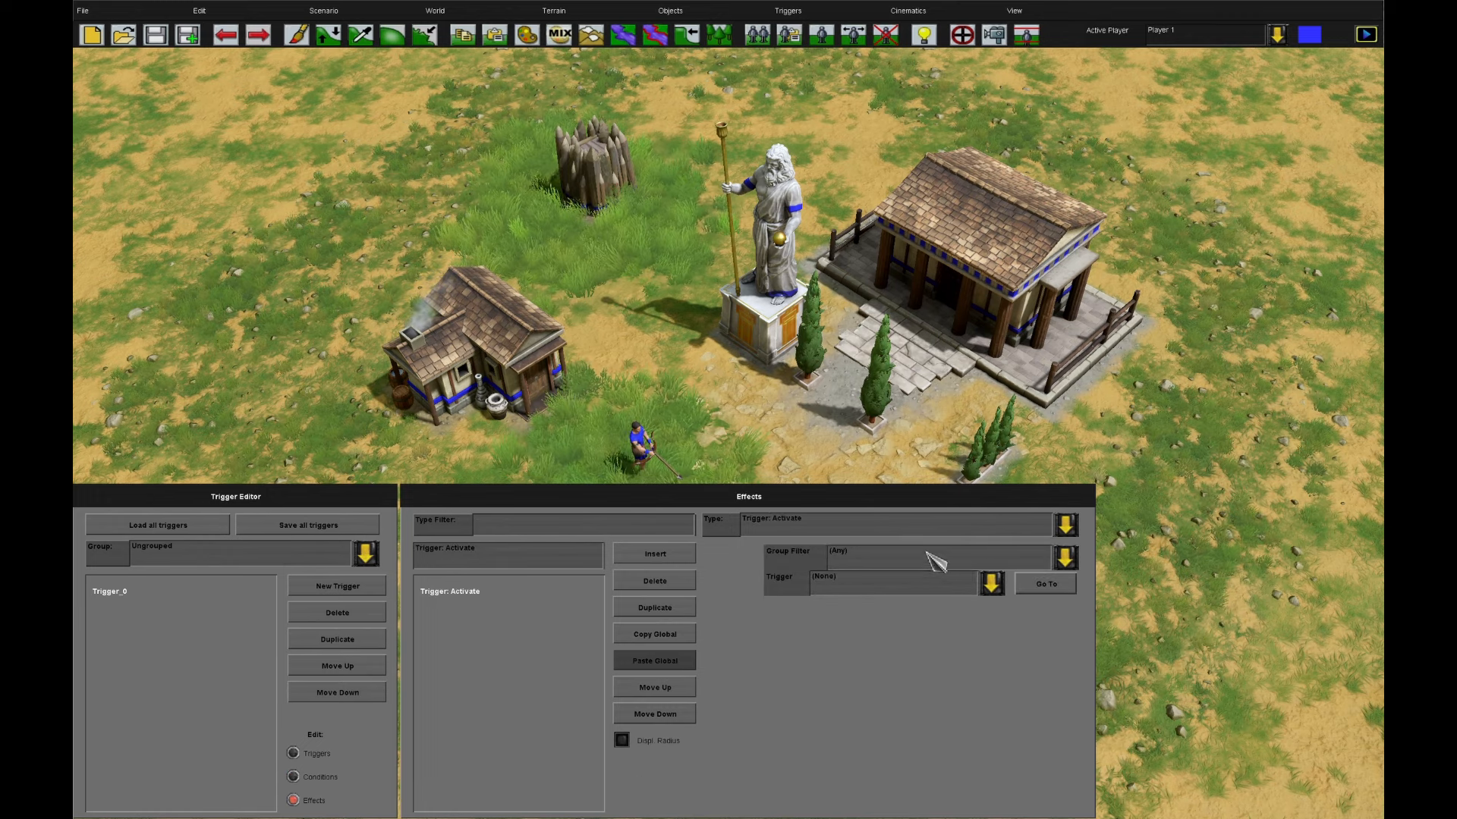
left_click(688, 531)
type("defe")
left_click(770, 526)
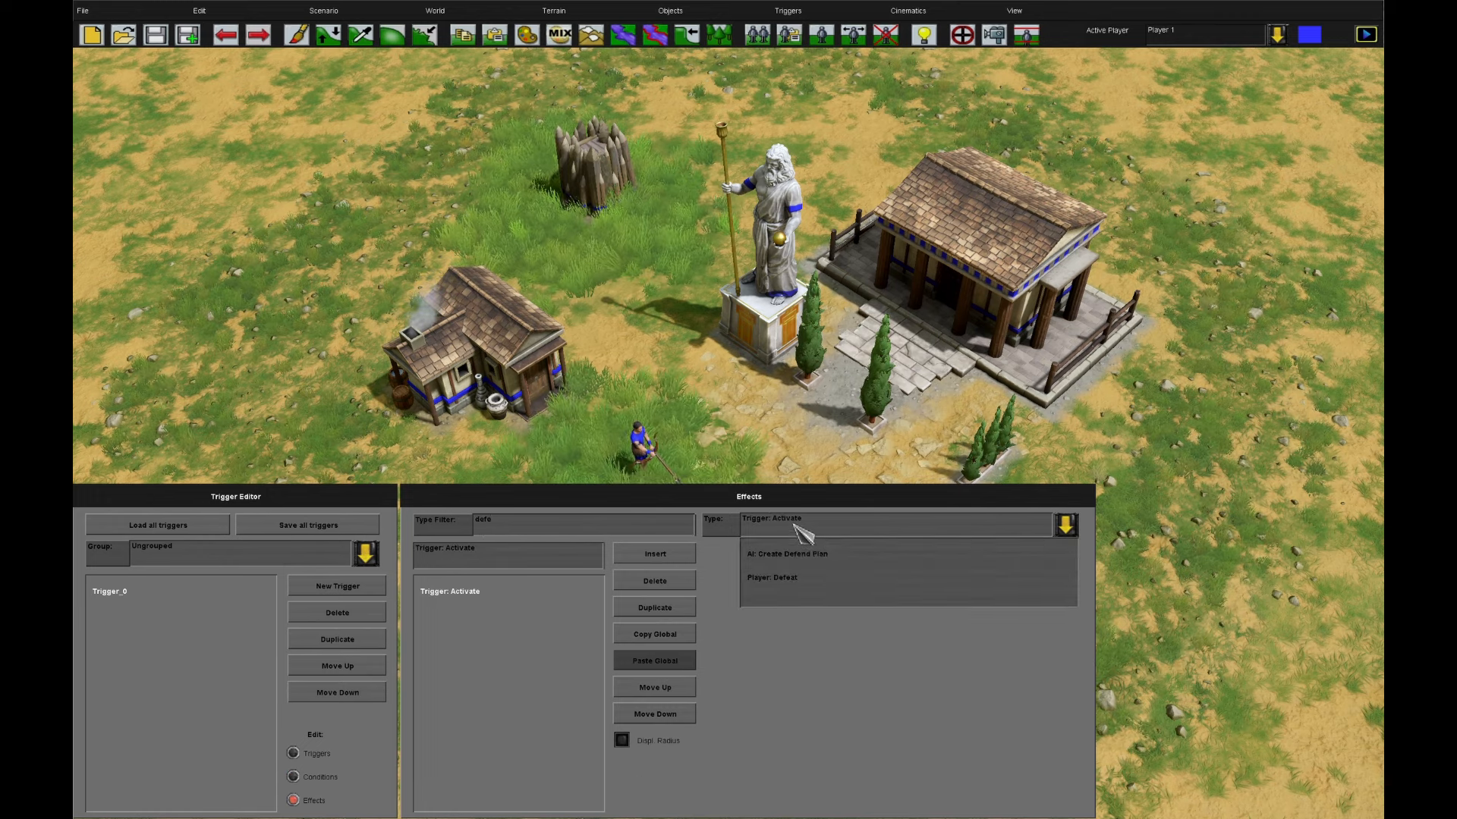
left_click(820, 579)
- Insert a second effect in the trigger and set its type to Player: Individual Victory
left_click(652, 552)
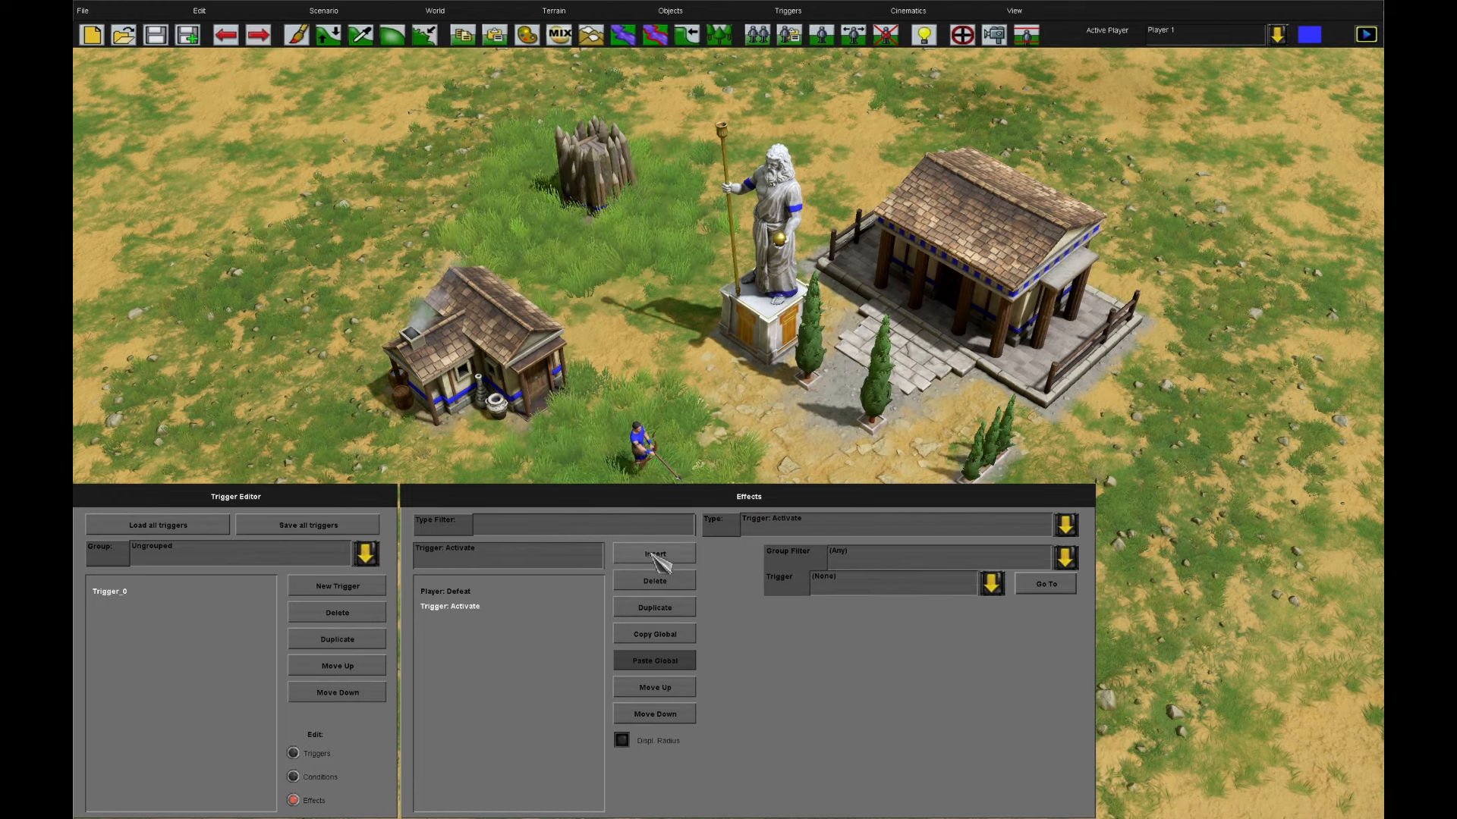
left_click(634, 529)
type("vic")
left_click(820, 527)
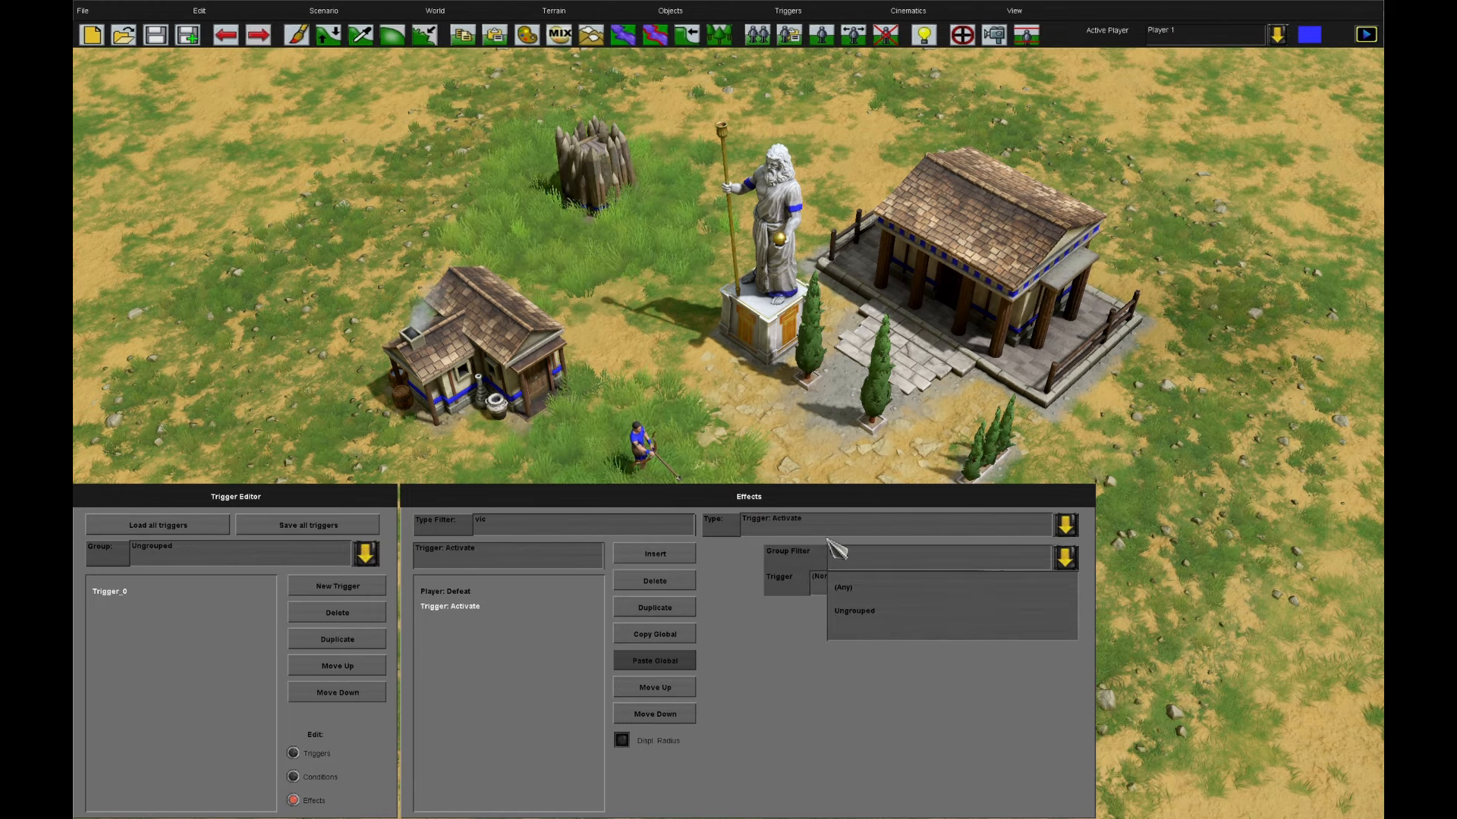
left_click(839, 601)
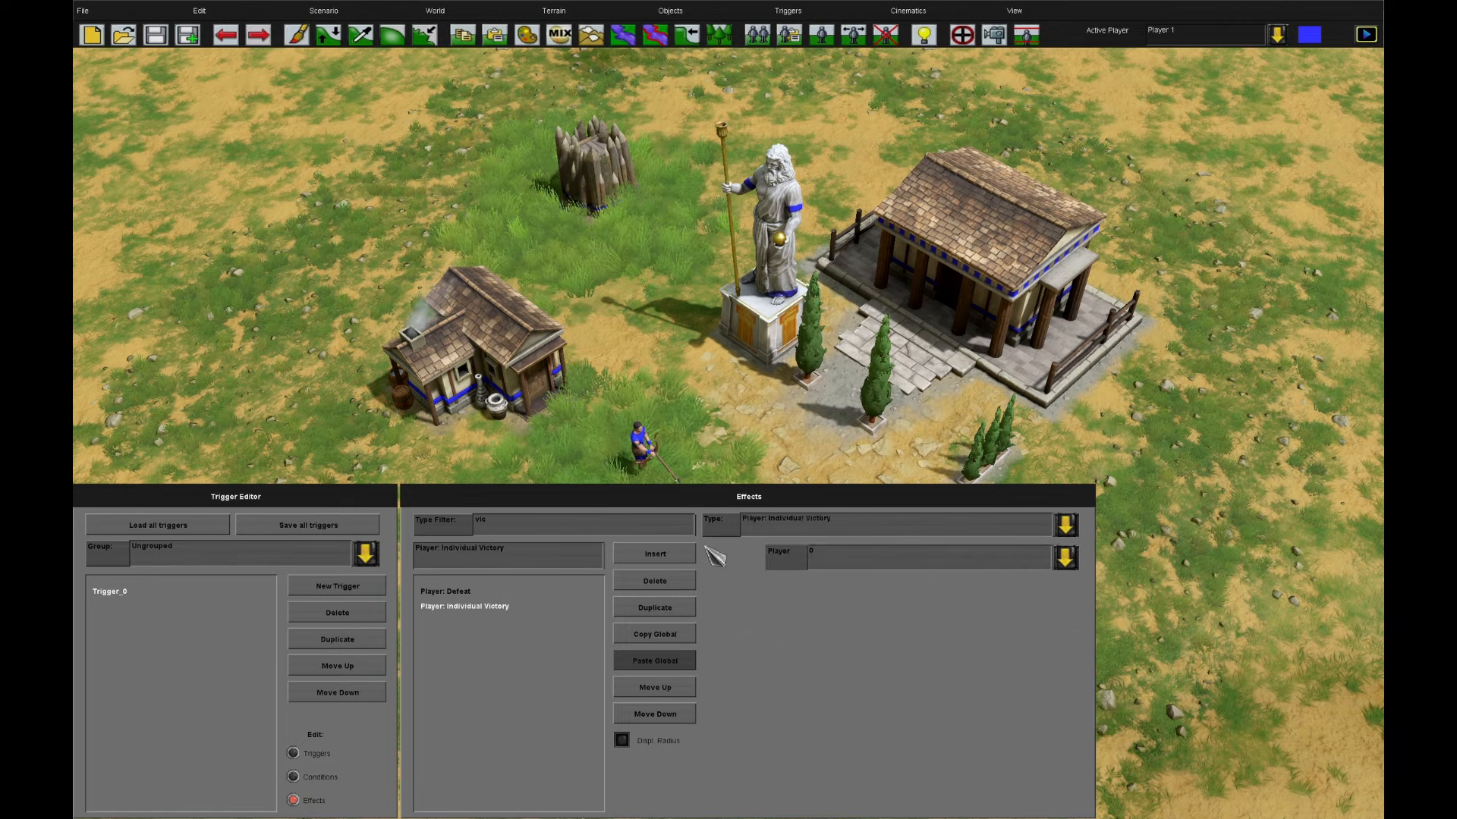
left_click(838, 529)
left_click(868, 744)
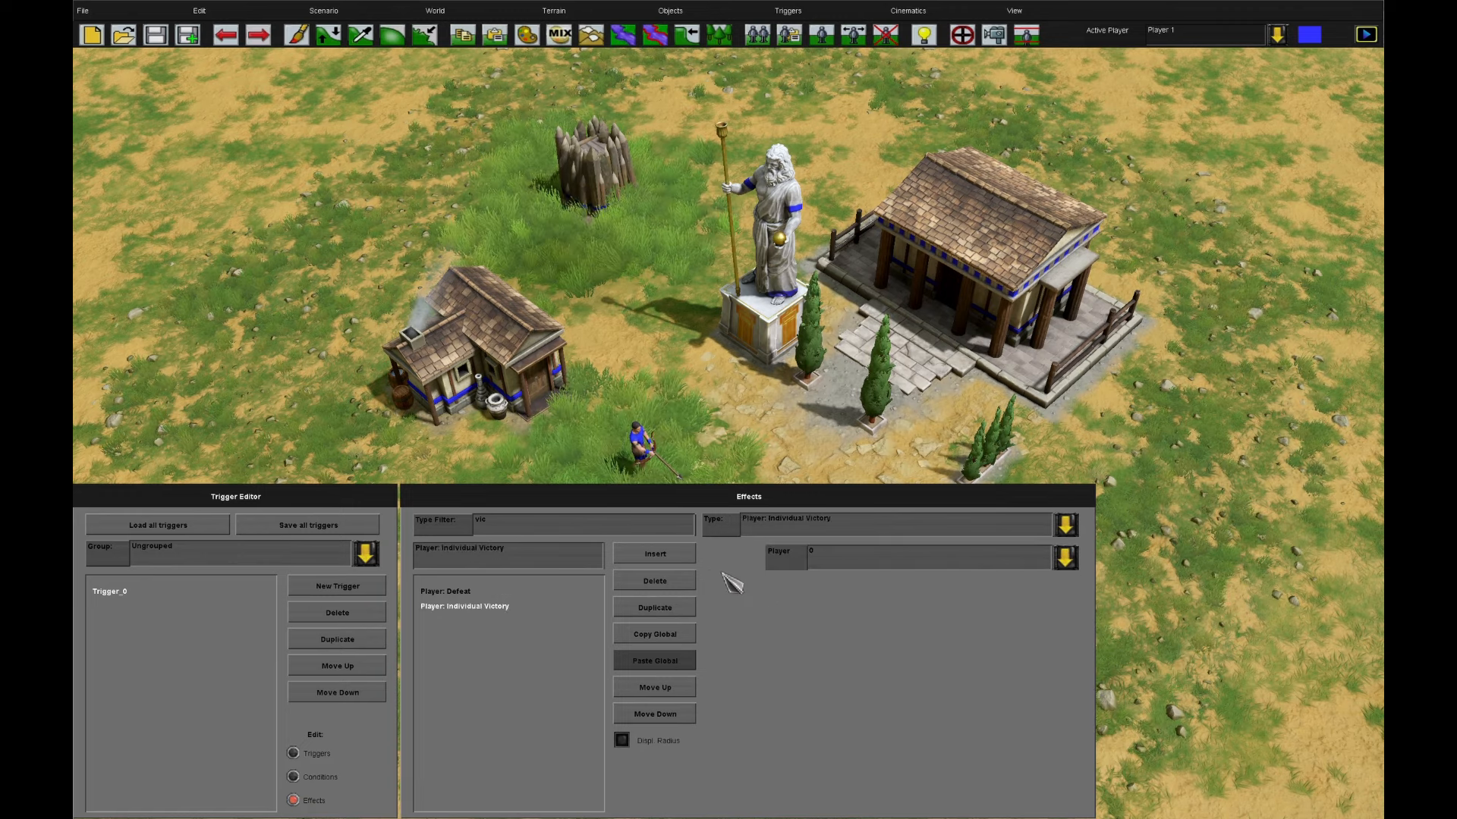
- Insert a third effect in the trigger and set its type to Scenario: End Game
left_click(654, 562)
left_click(545, 527)
type("end")
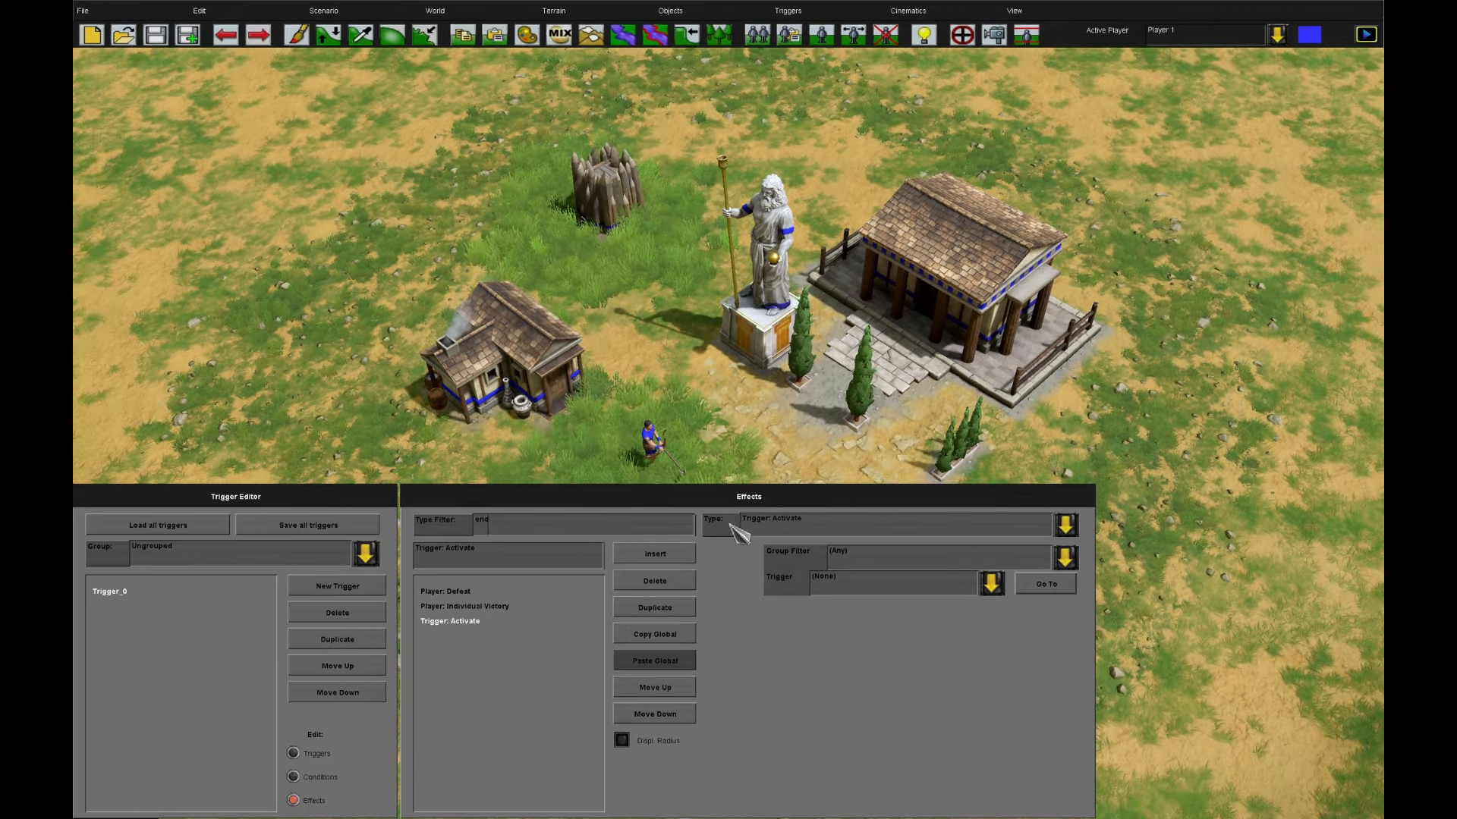
left_click(835, 527)
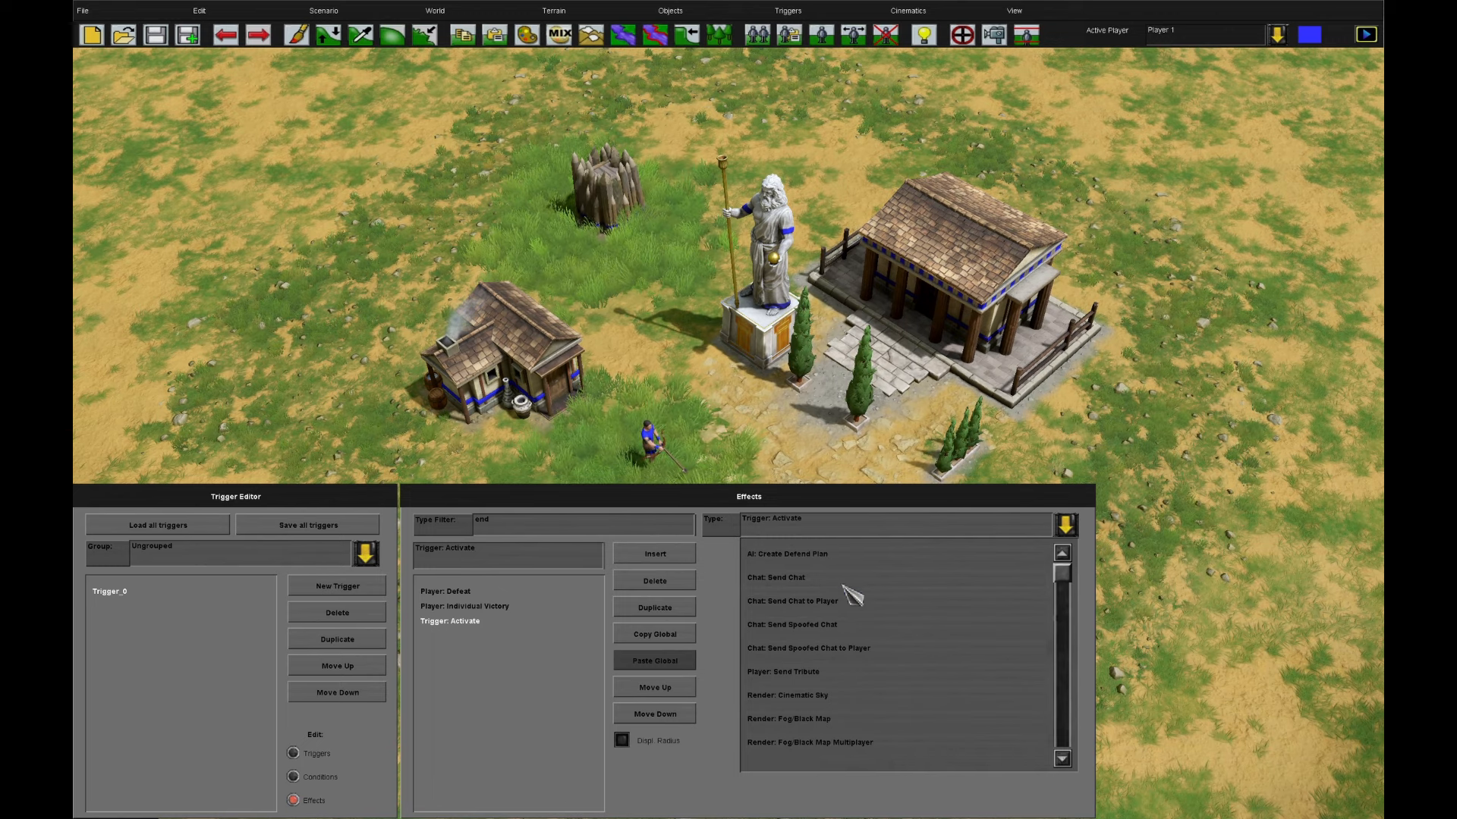
scroll(904, 634, "down", 3)
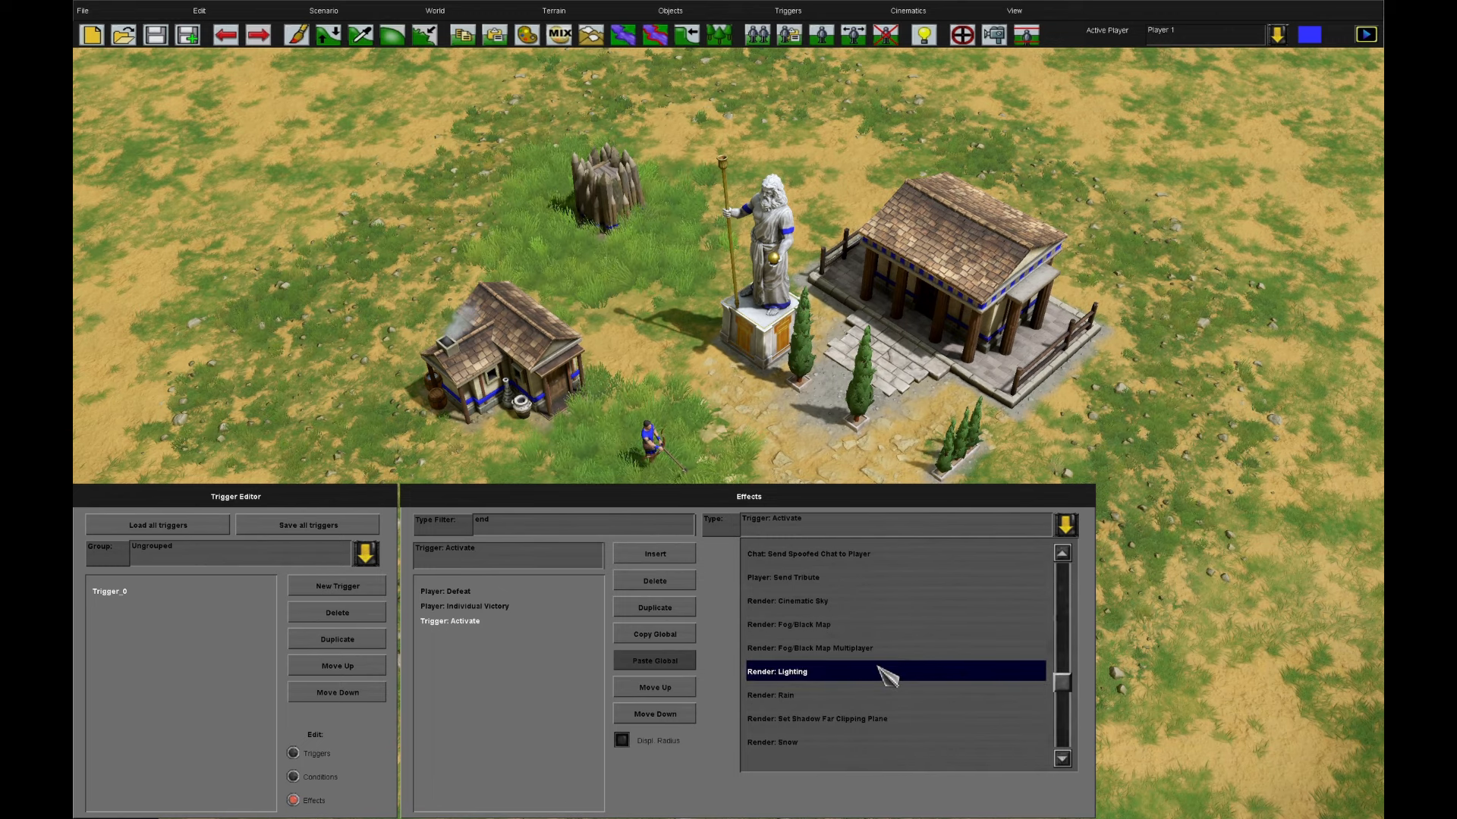
left_click(834, 742)
scroll(724, 416, "up", 5)
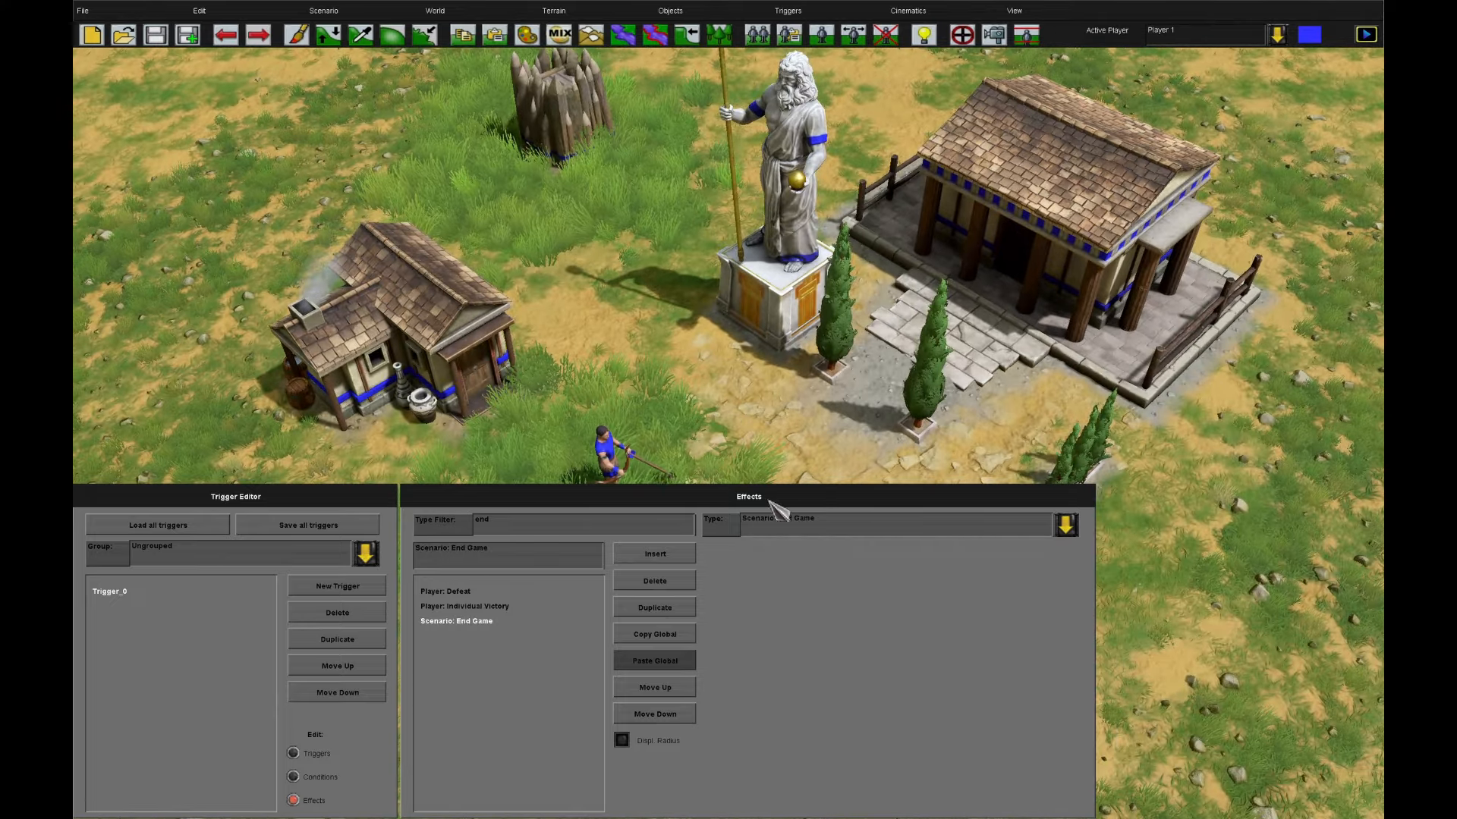
- Assign the Individual Victory effect to player 2 and the Defeat effect to player 1, and check the trigger's overview
left_click(514, 607)
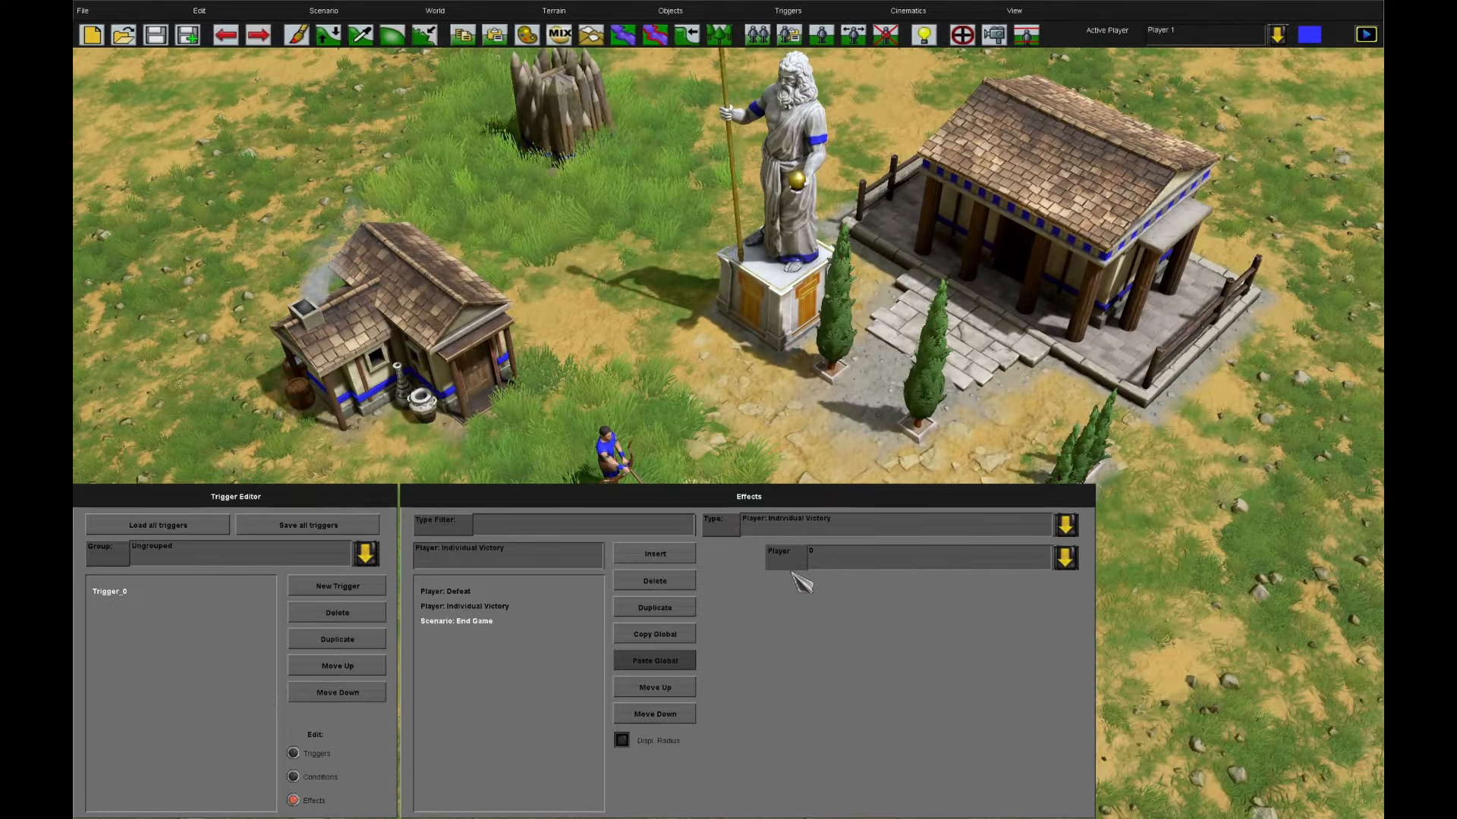
left_click(827, 560)
left_click(856, 616)
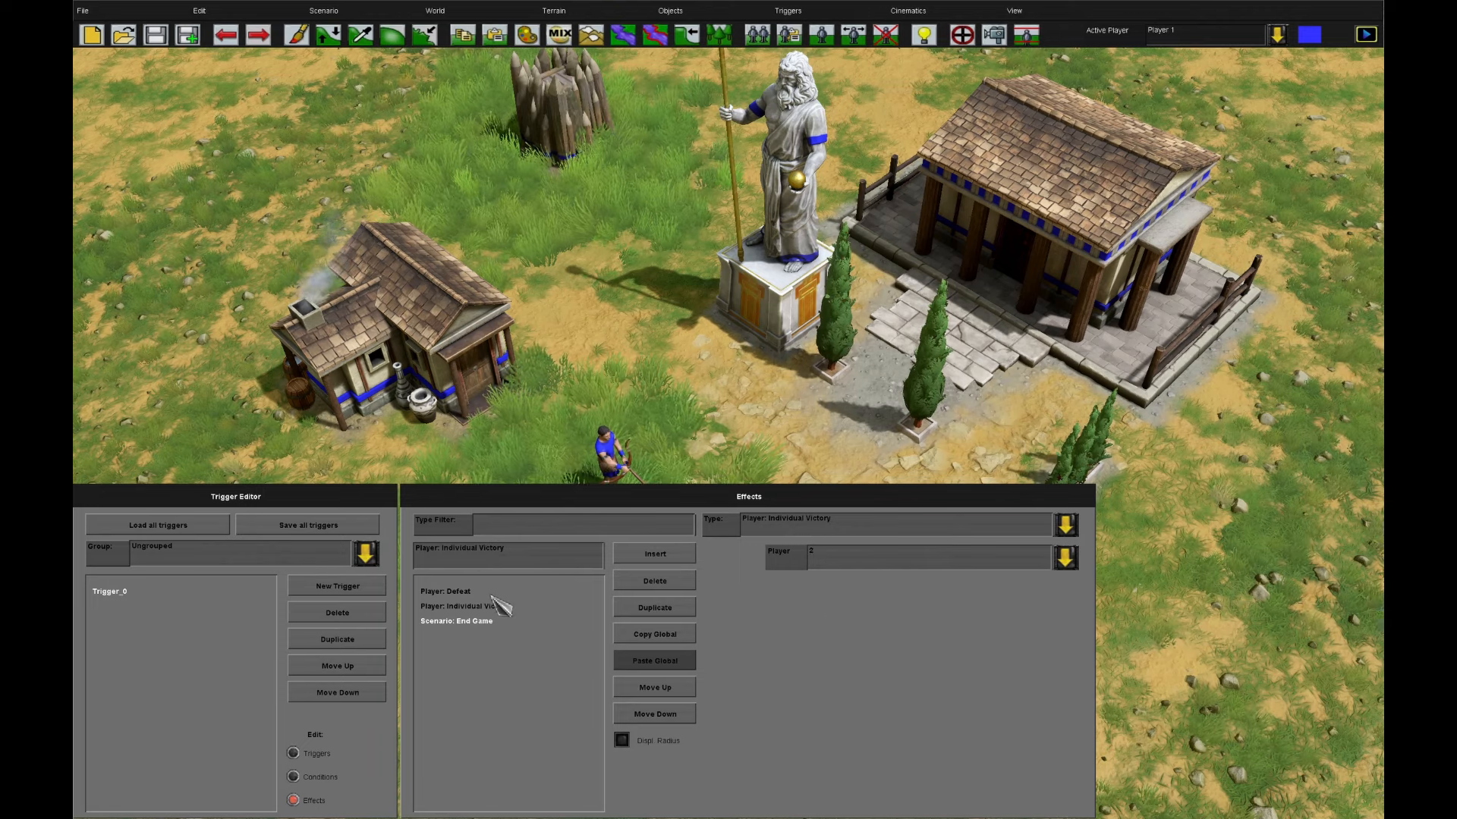
left_click(454, 592)
left_click(868, 561)
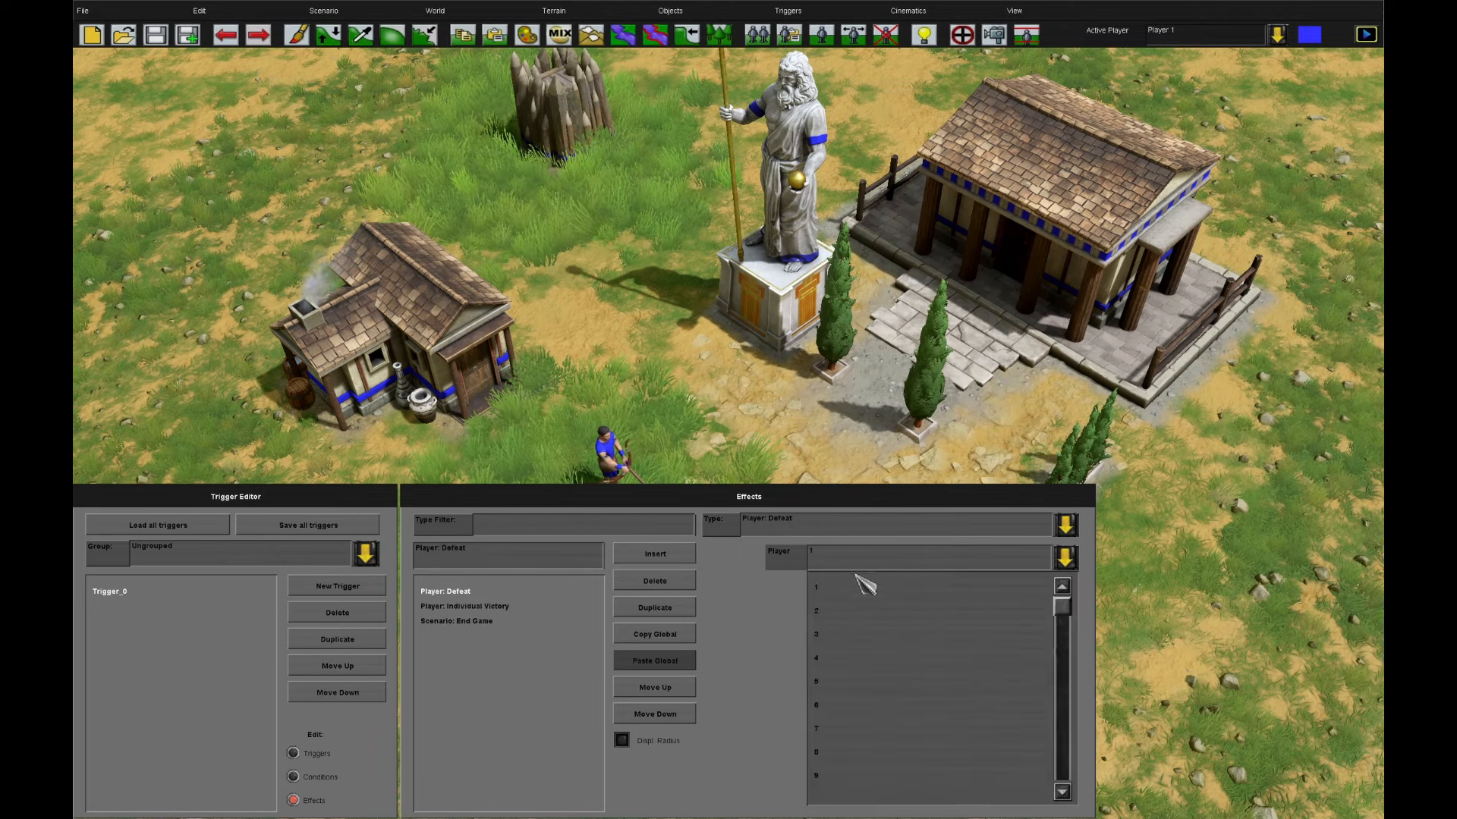
left_click(865, 582)
left_click(480, 607)
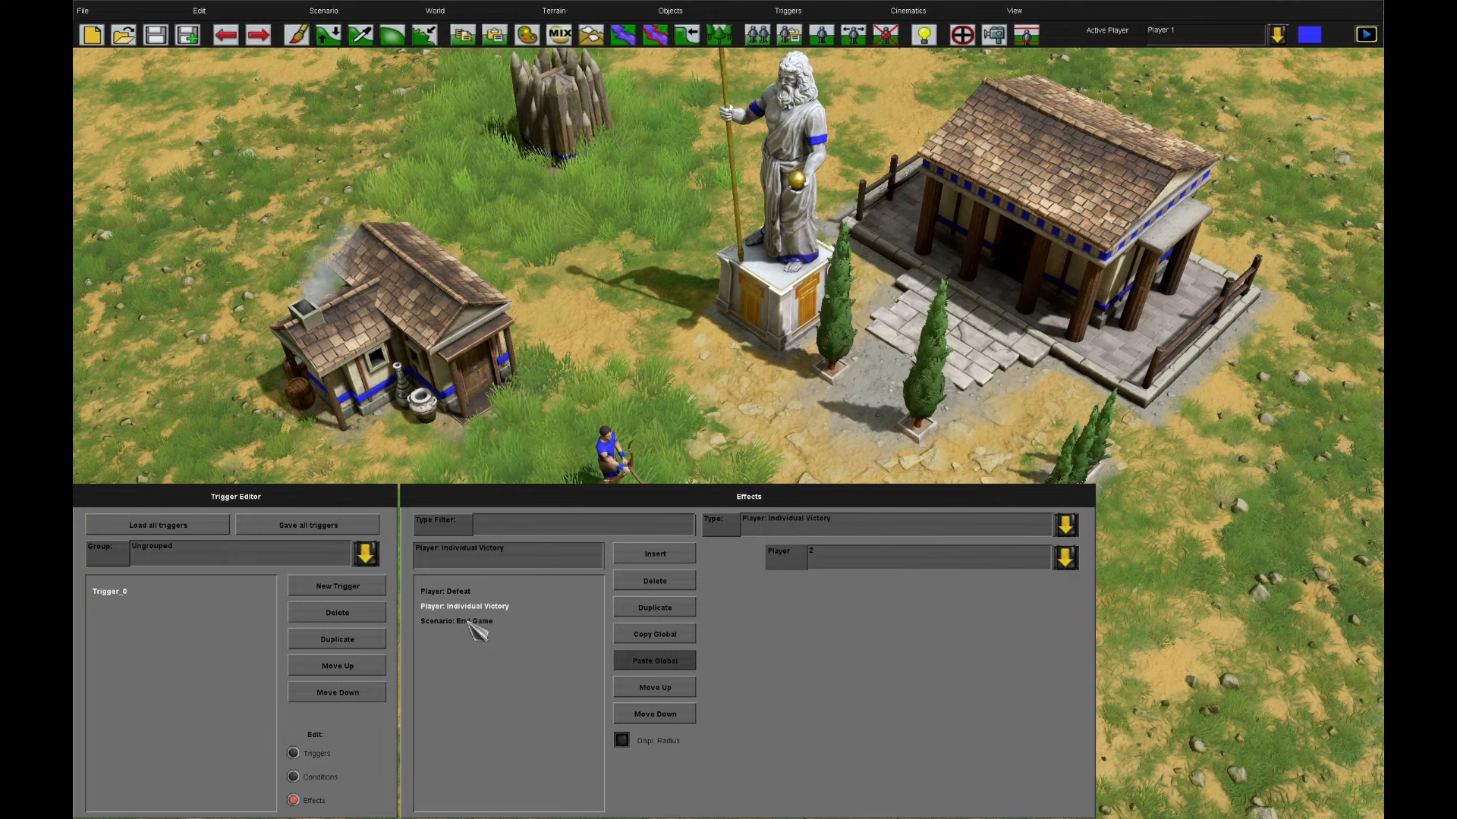
left_click(469, 622)
left_click(329, 780)
left_click(296, 753)
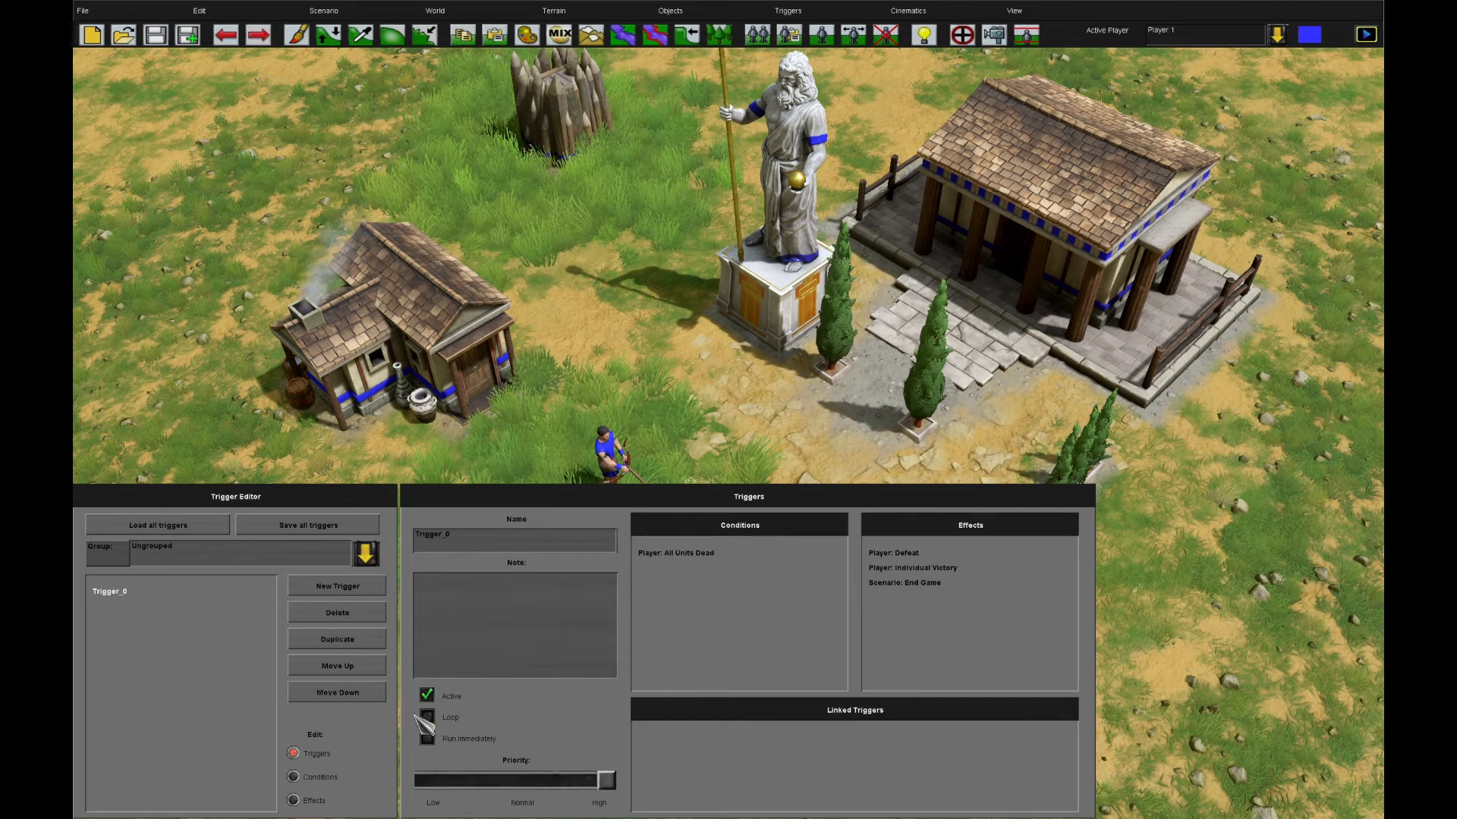
- Add a second condition of type Player: All Buildings Dead to the trigger and close the trigger editor
left_click(296, 777)
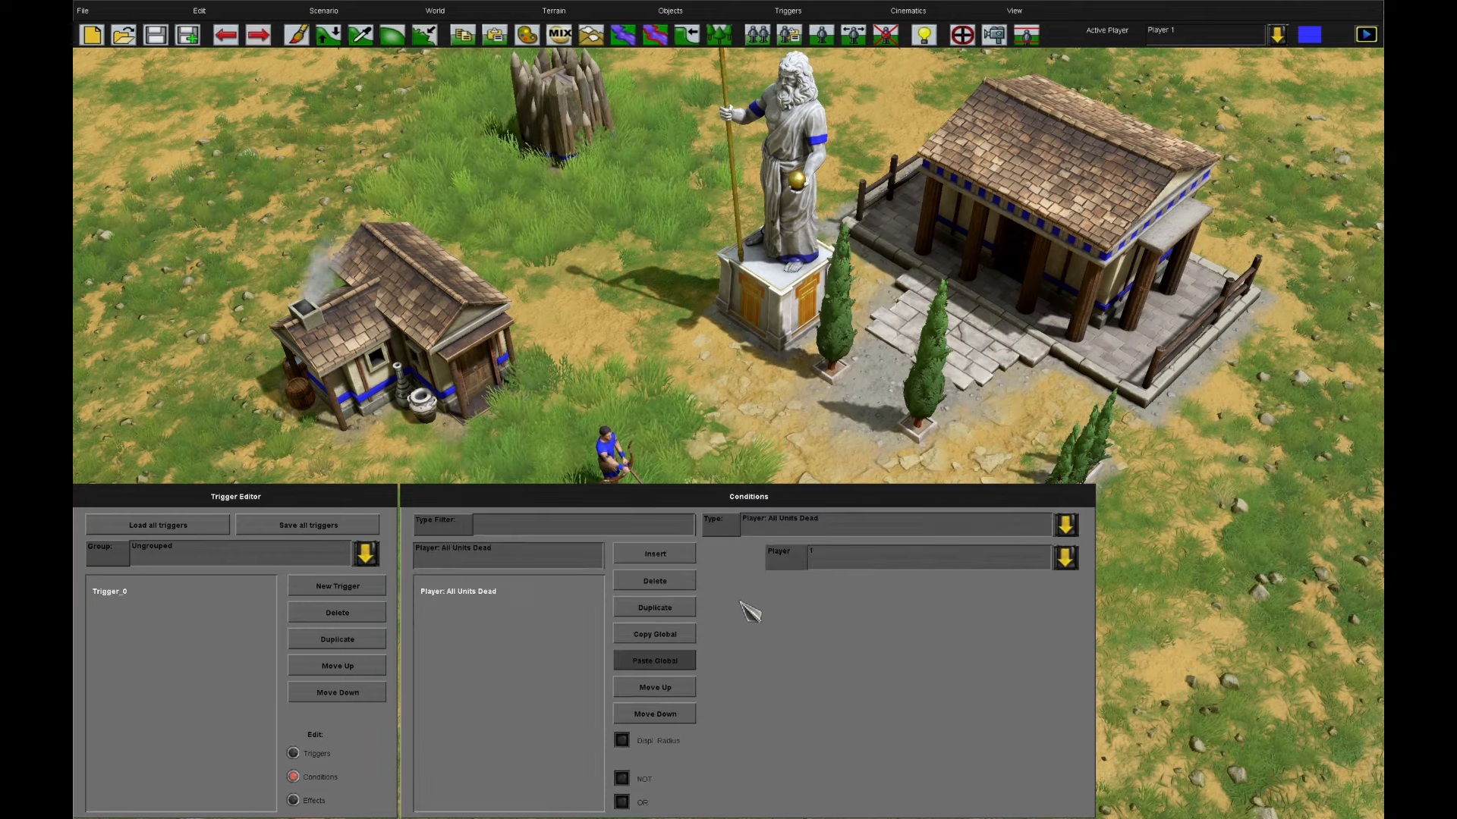
left_click(677, 558)
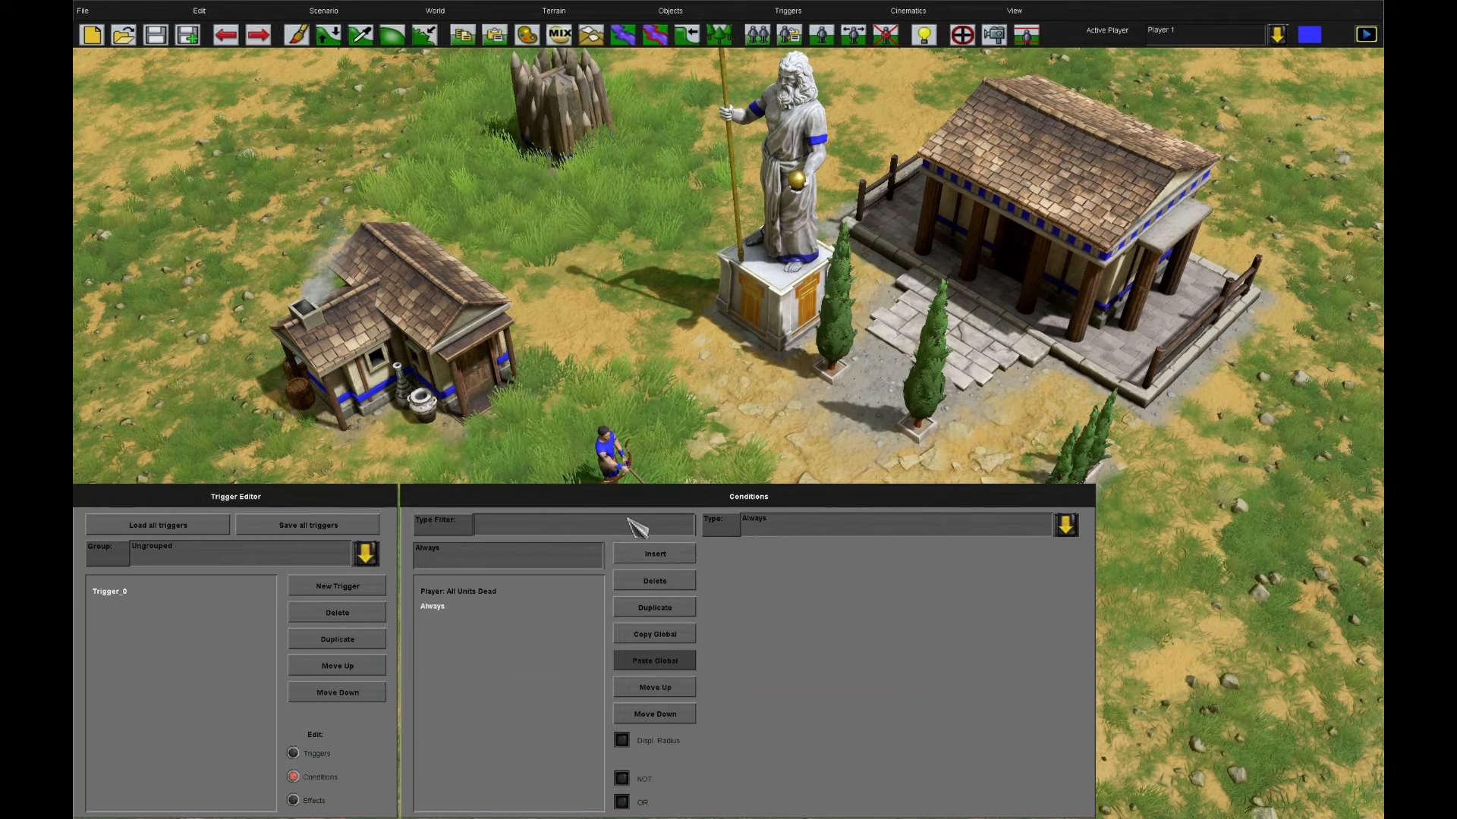
type("d")
left_click(964, 525)
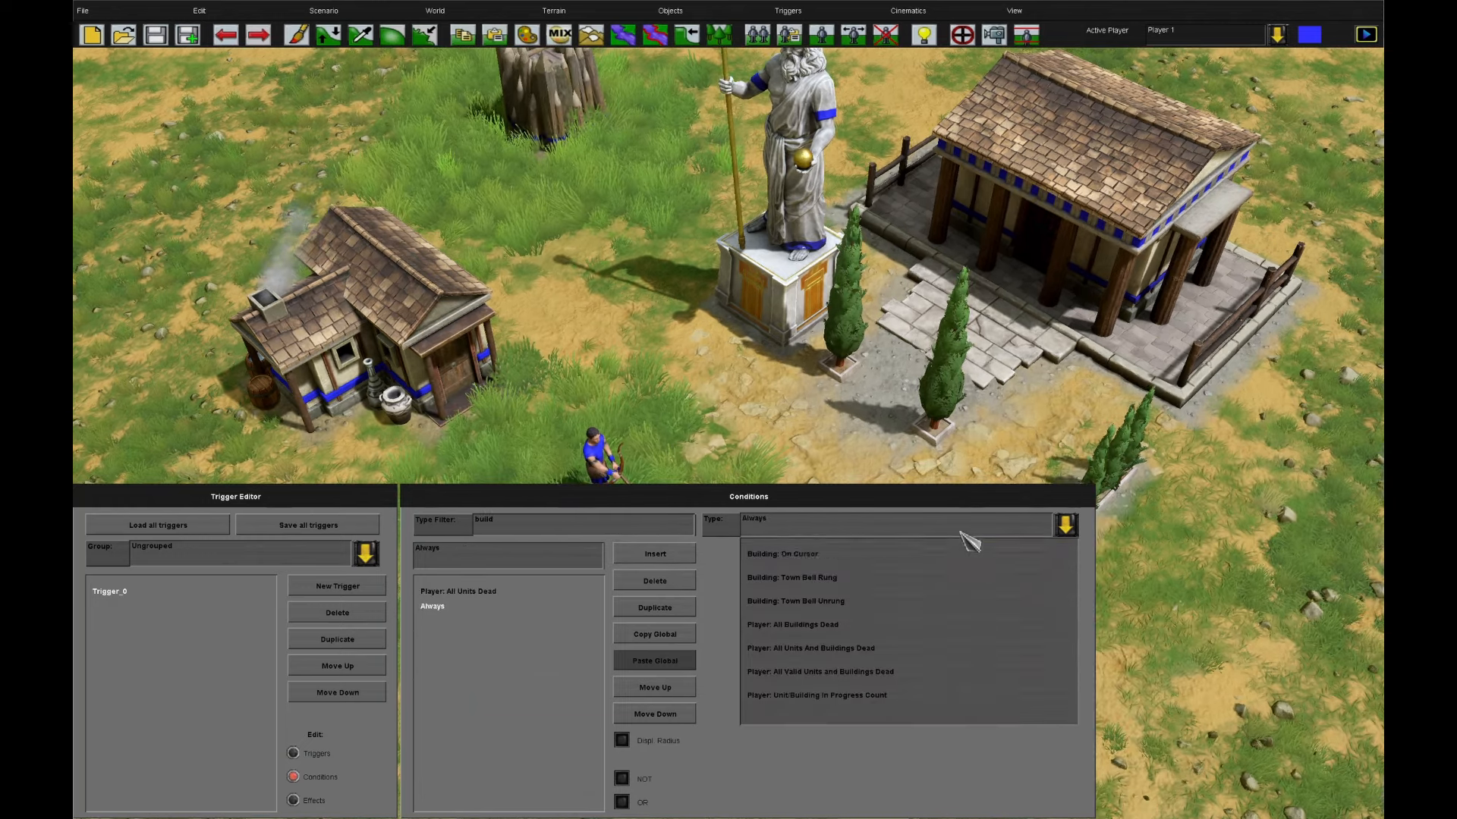
left_click(915, 630)
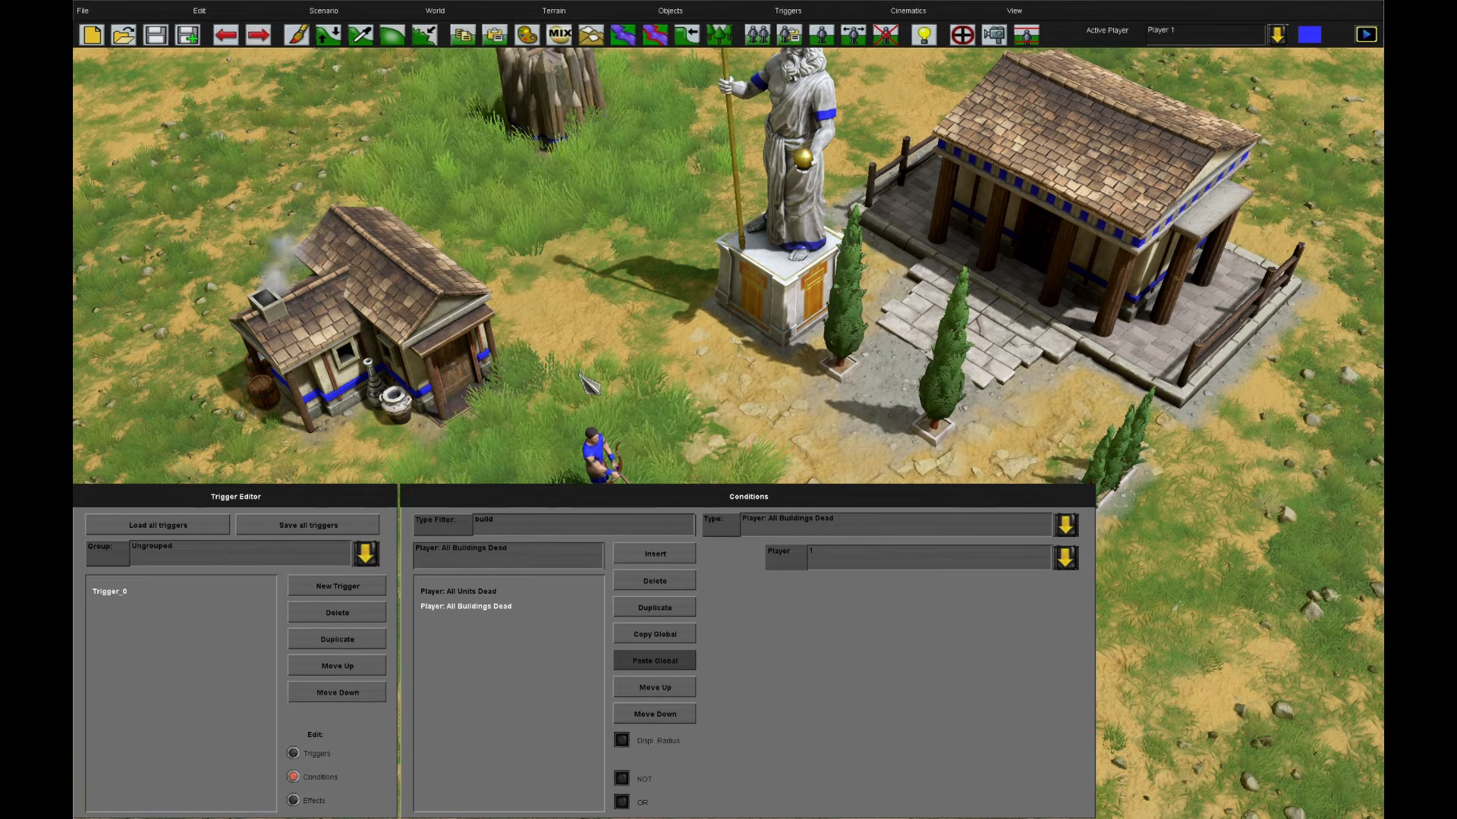
scroll(614, 362, "down", 3)
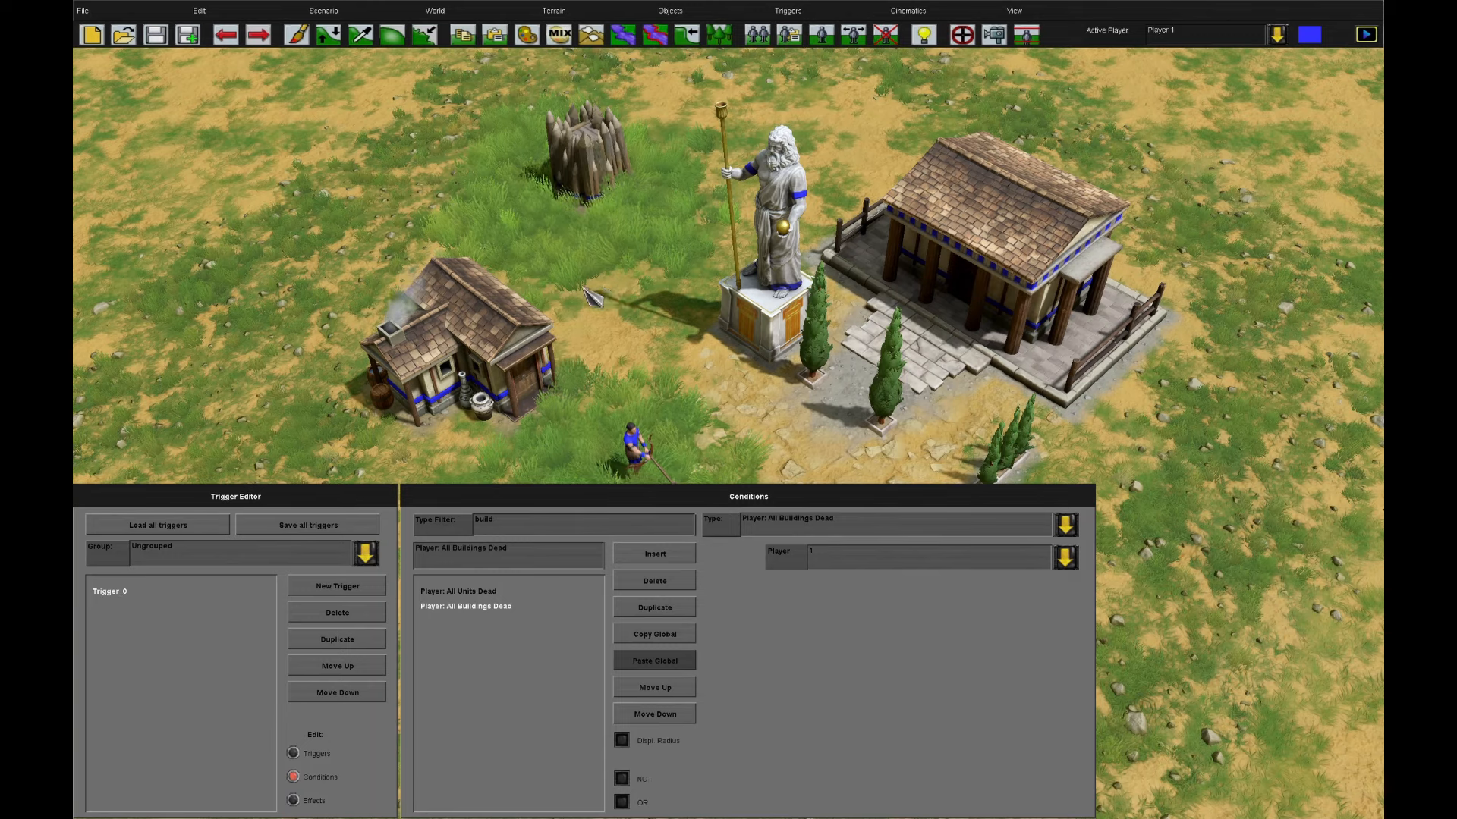
key("Escape")
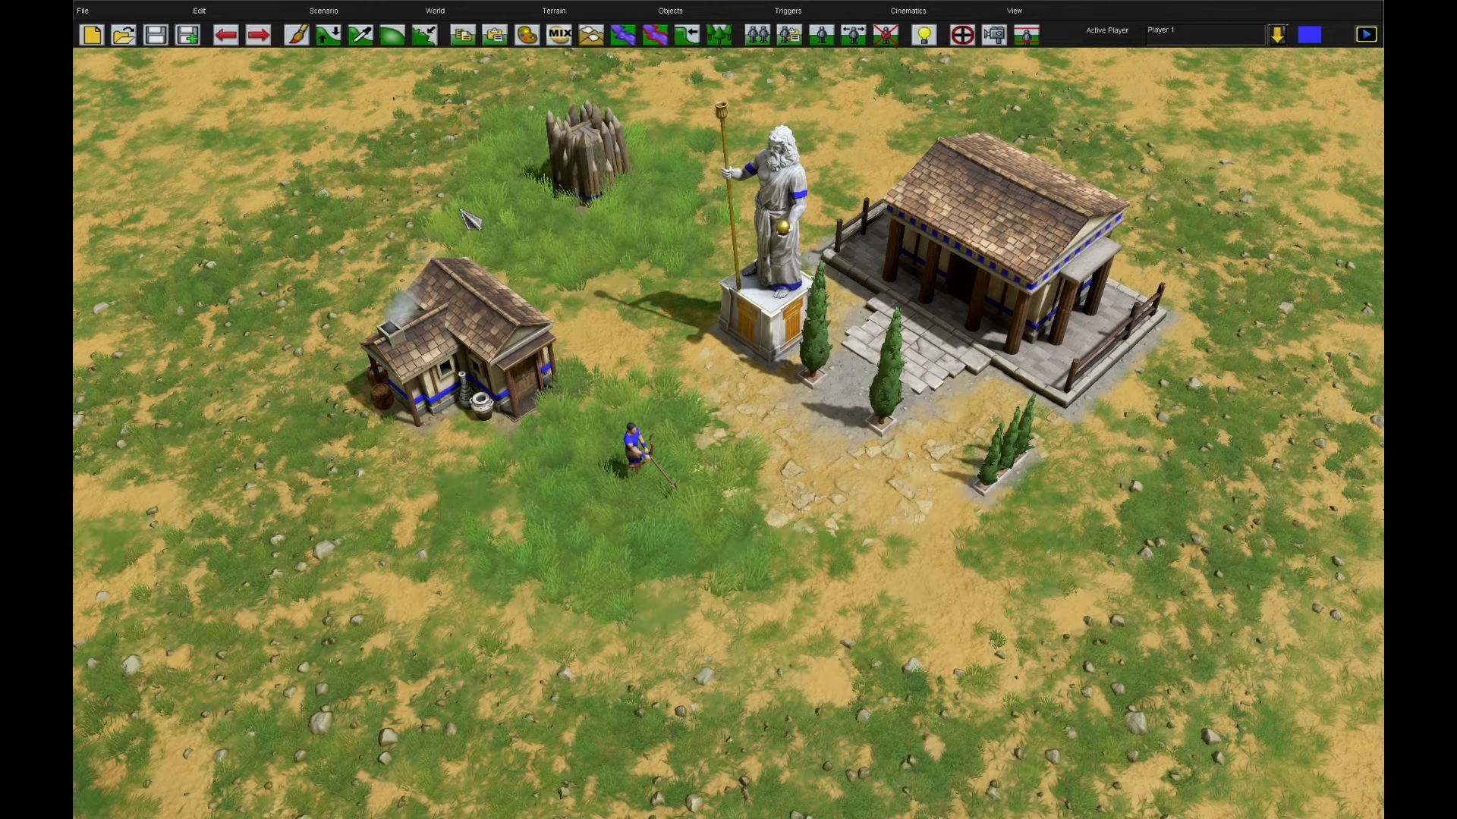
- In the player data, apply a player count of 2, and raise the number of players to 9
left_click(367, 13)
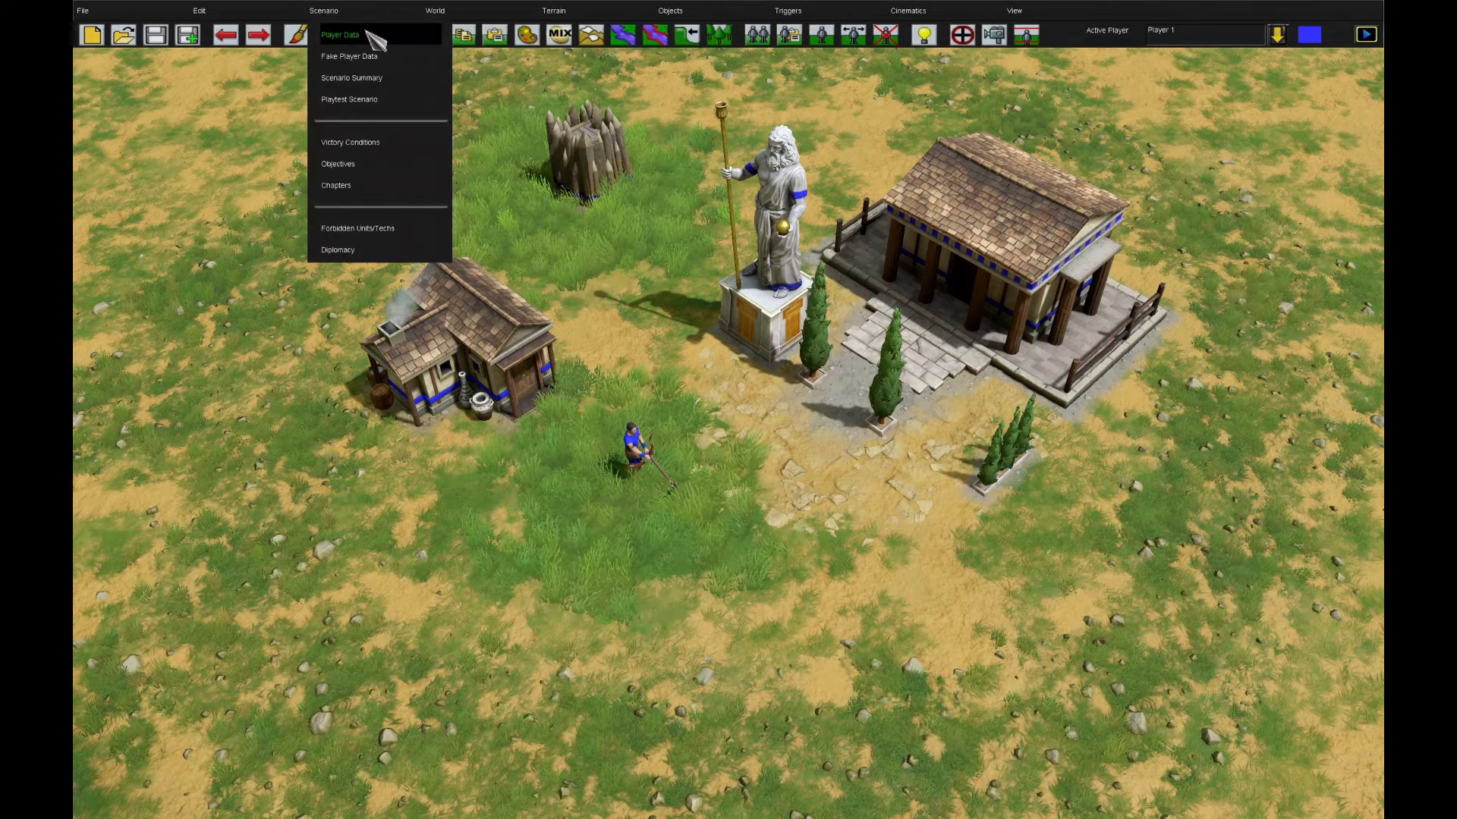
left_click(375, 38)
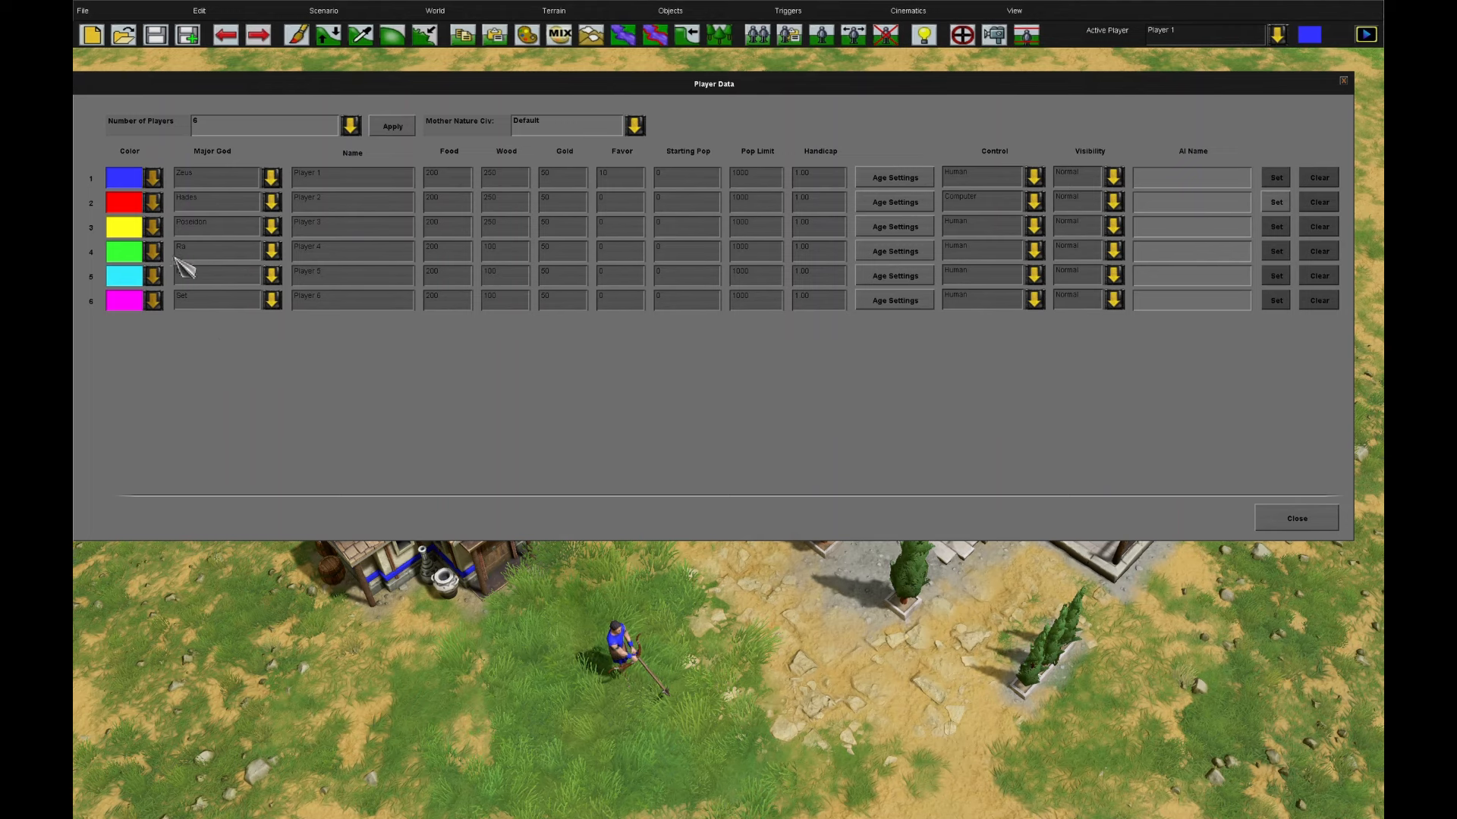
left_click(267, 129)
left_click(273, 178)
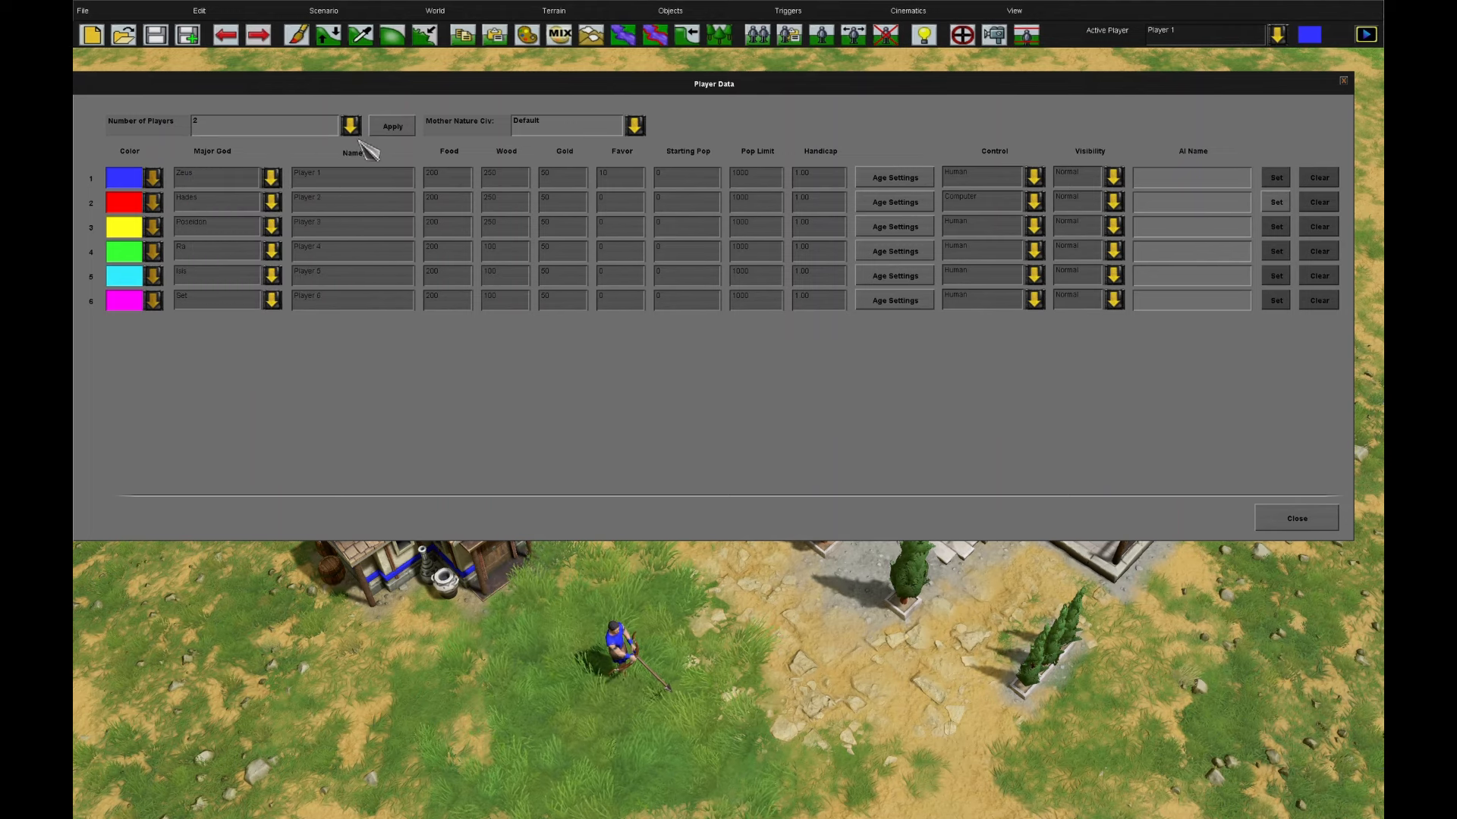
left_click(394, 127)
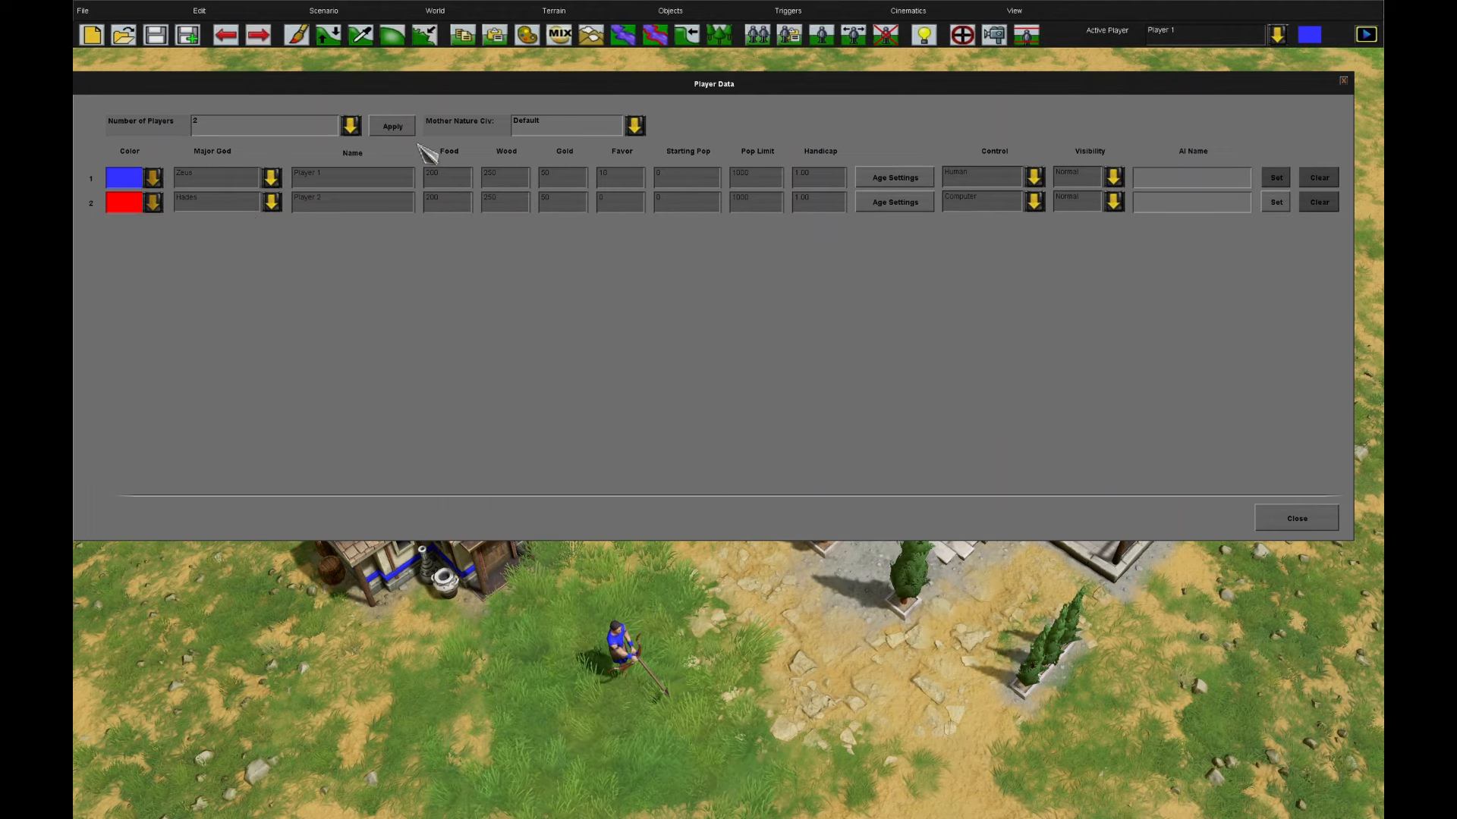
left_click(267, 129)
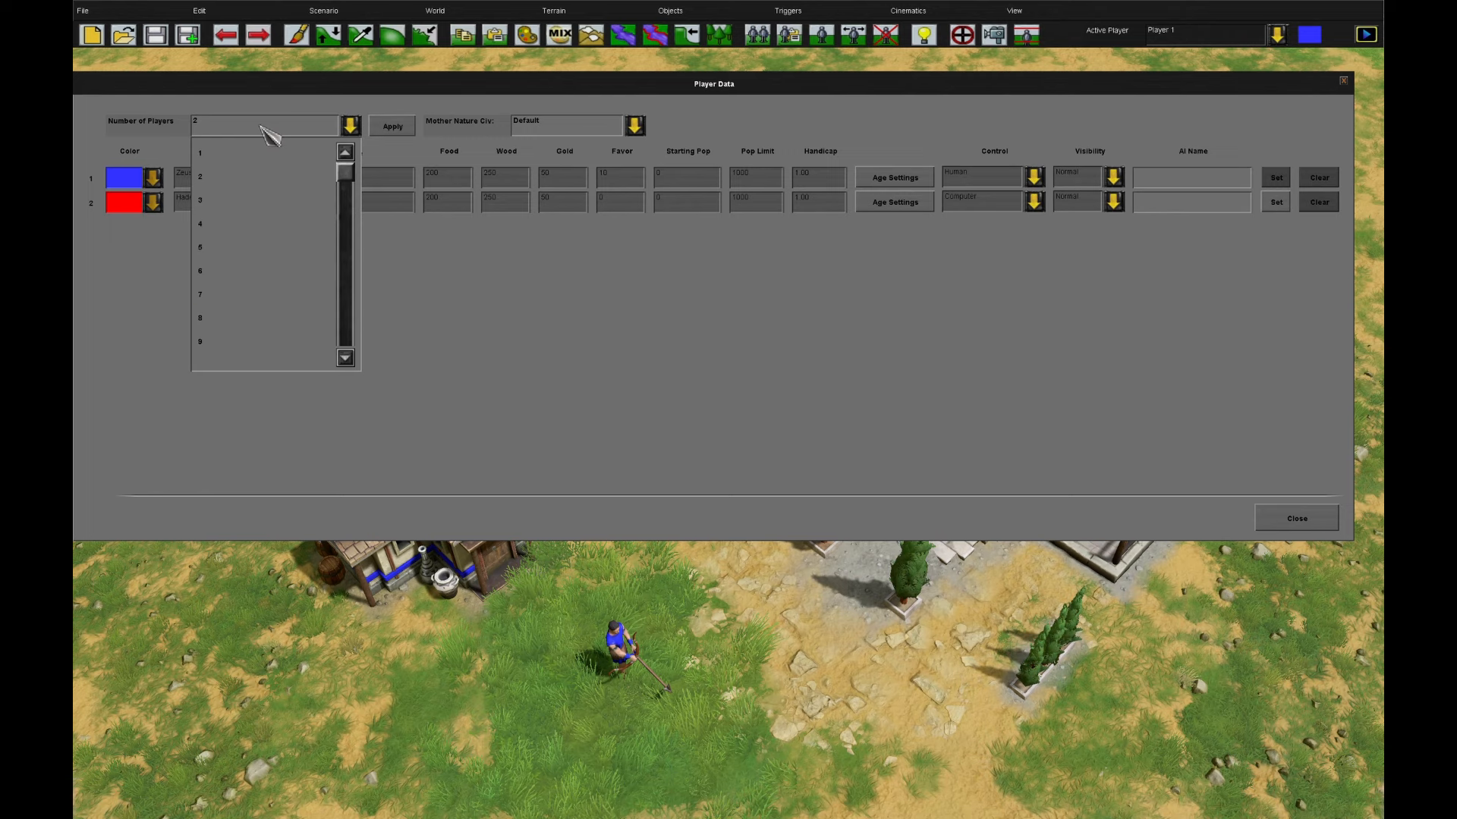
left_click(242, 342)
left_click(395, 127)
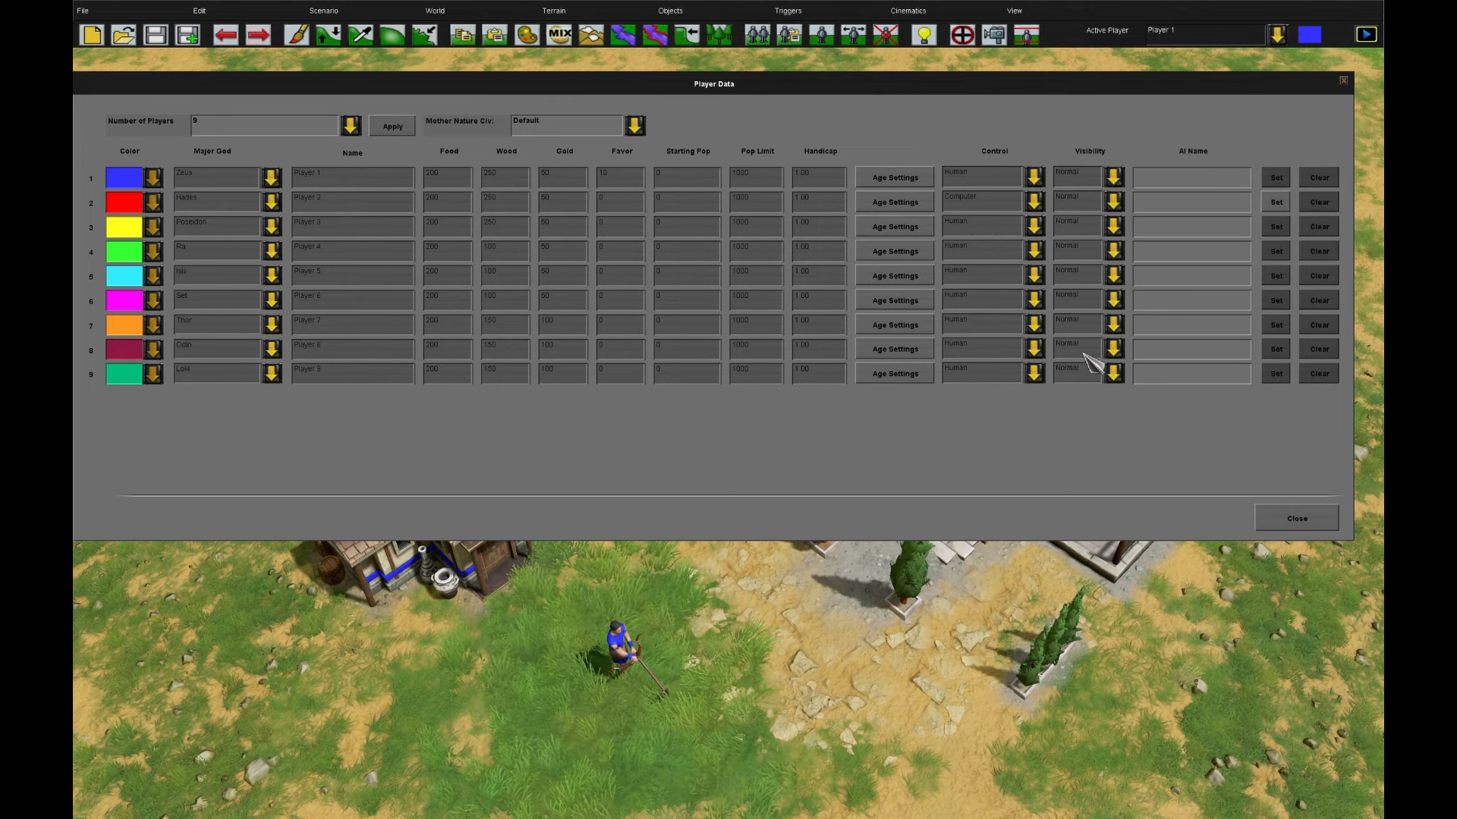
- Set the control of players 5, 4 and 3 to Computer
left_click(1003, 278)
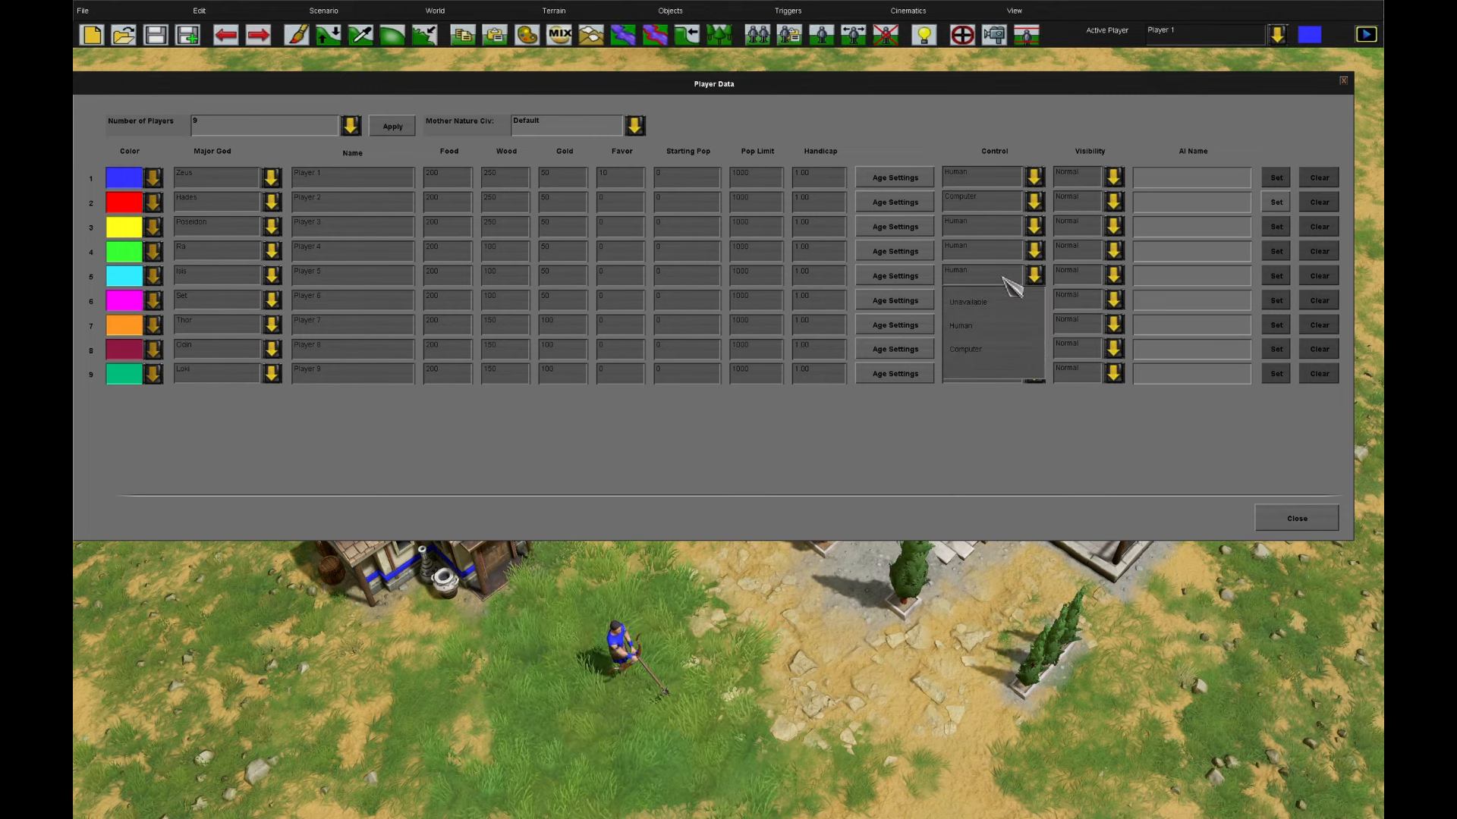
left_click(982, 350)
left_click(987, 250)
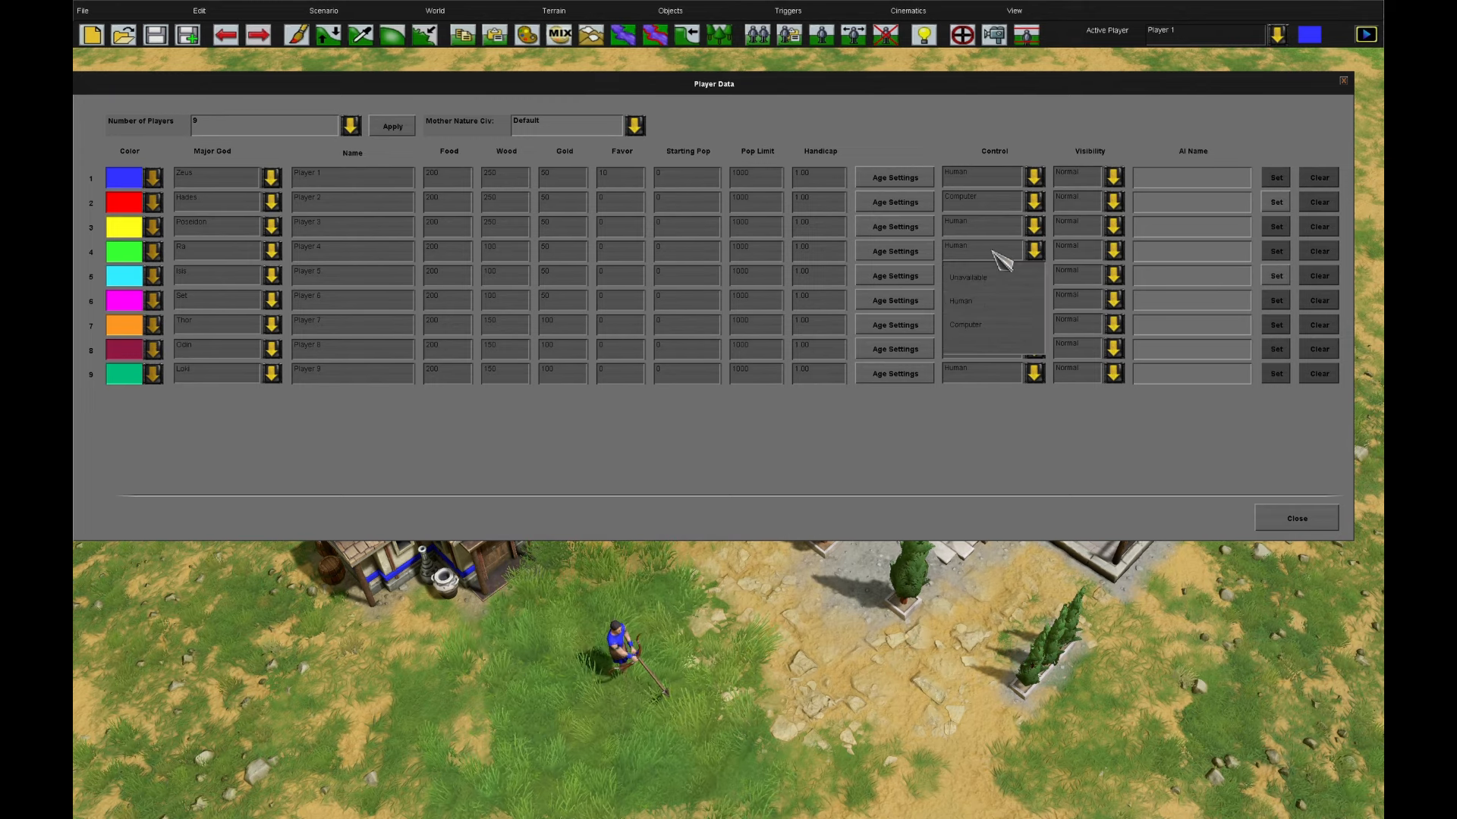
left_click(975, 325)
left_click(986, 228)
left_click(1000, 306)
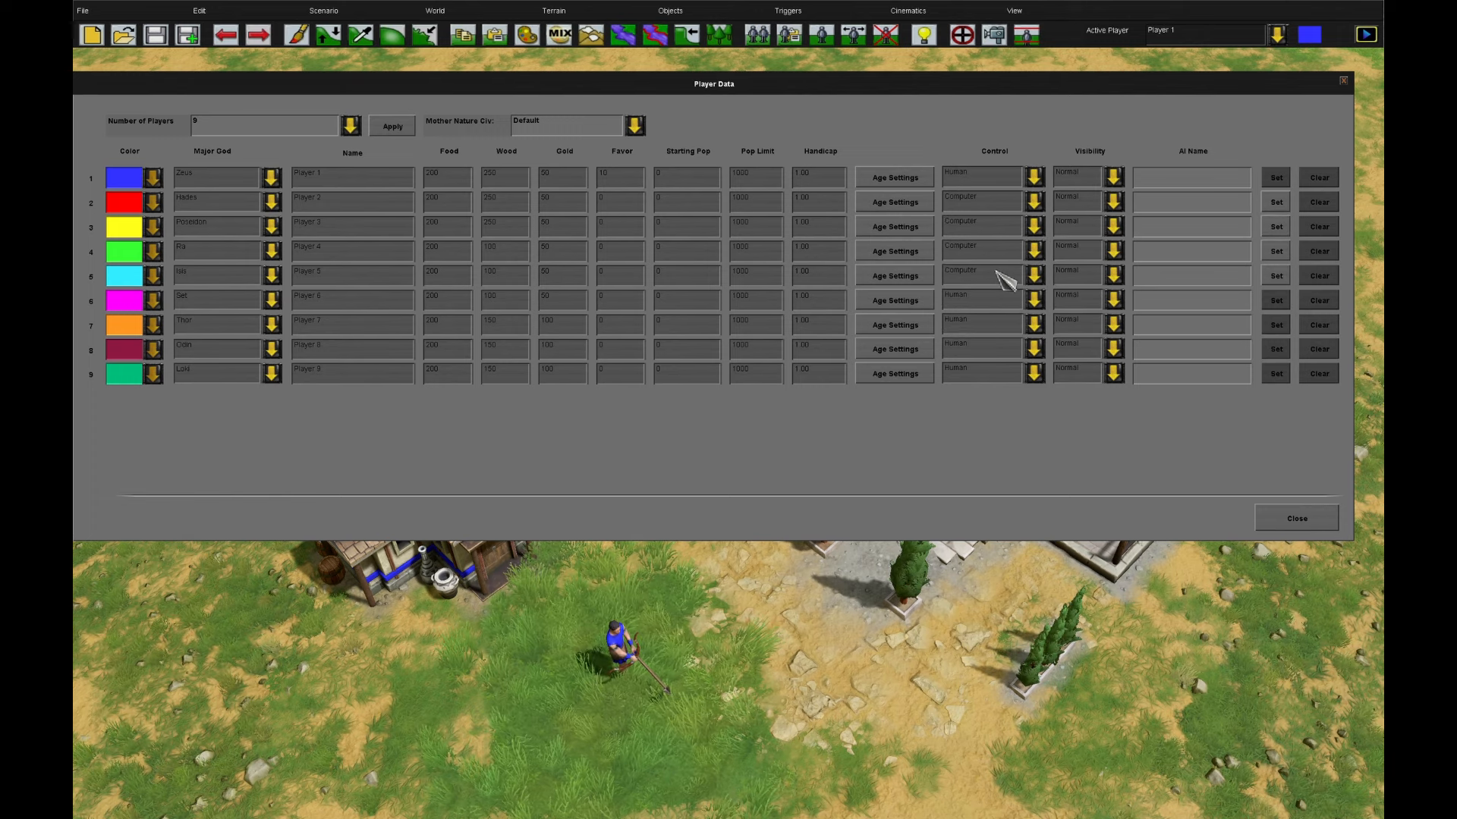
- Set player 6's control to Unavailable and return it to Human
left_click(997, 300)
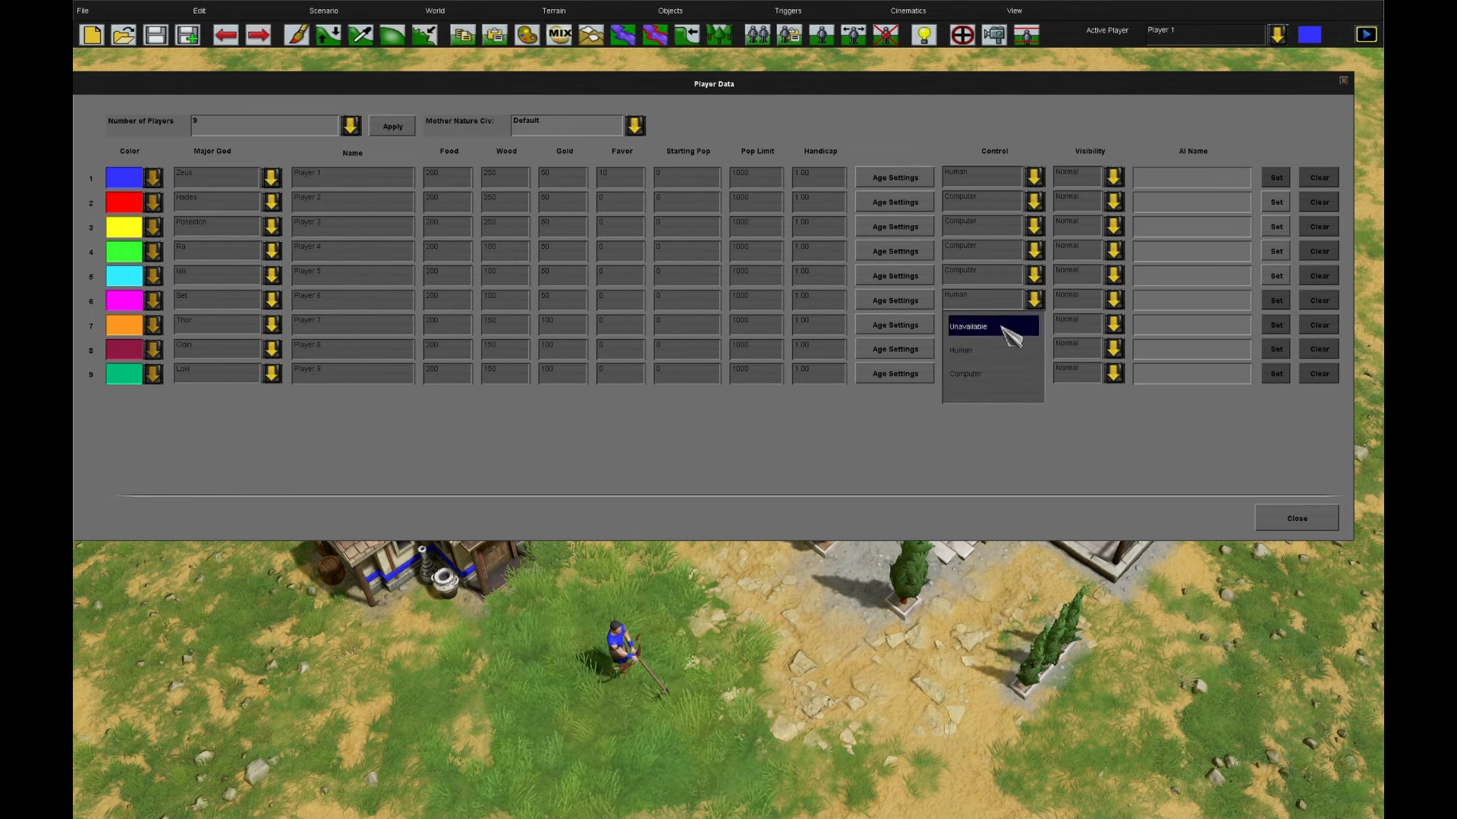
left_click(1009, 325)
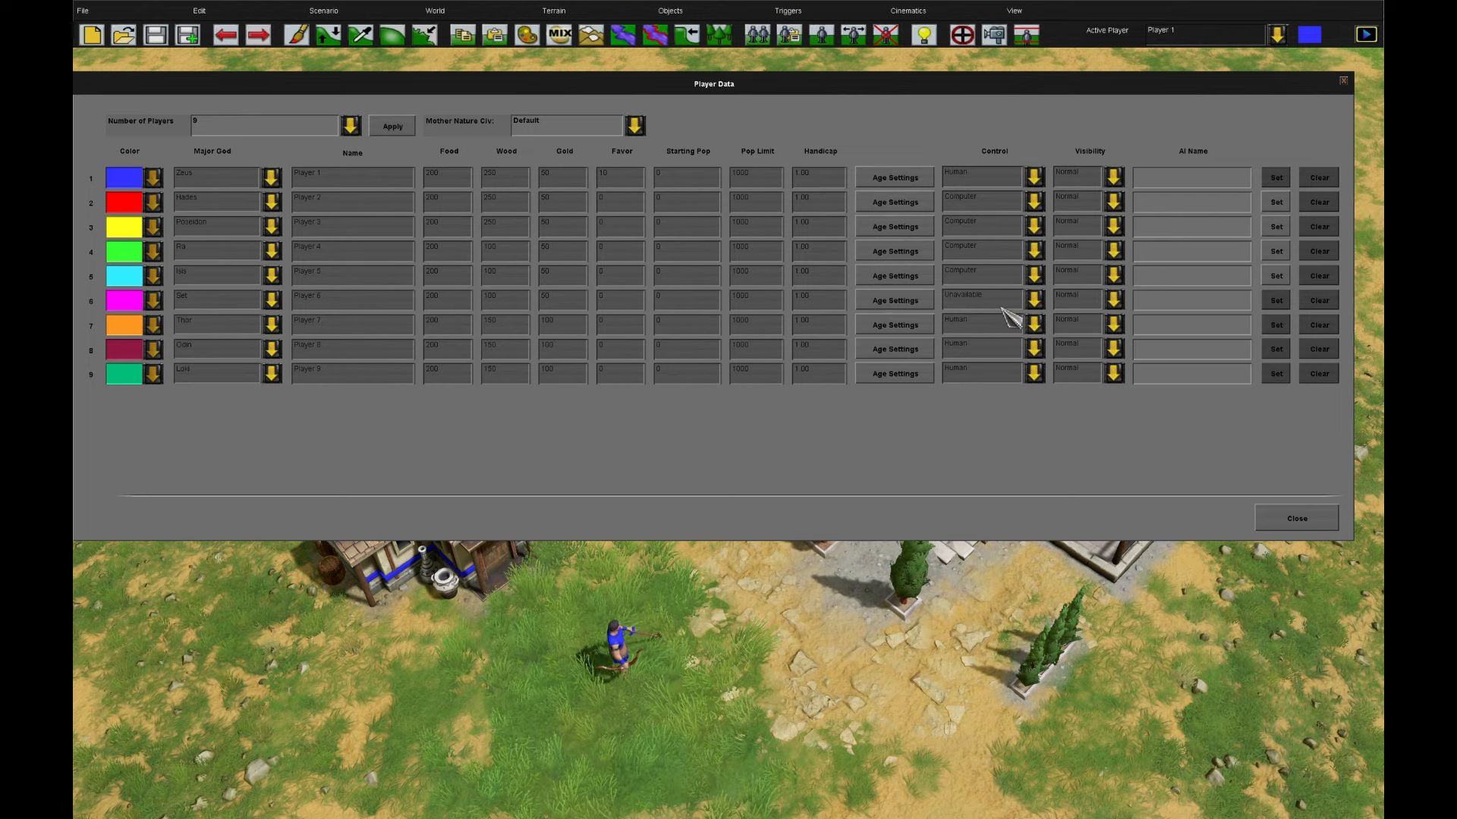
left_click(1001, 306)
left_click(984, 353)
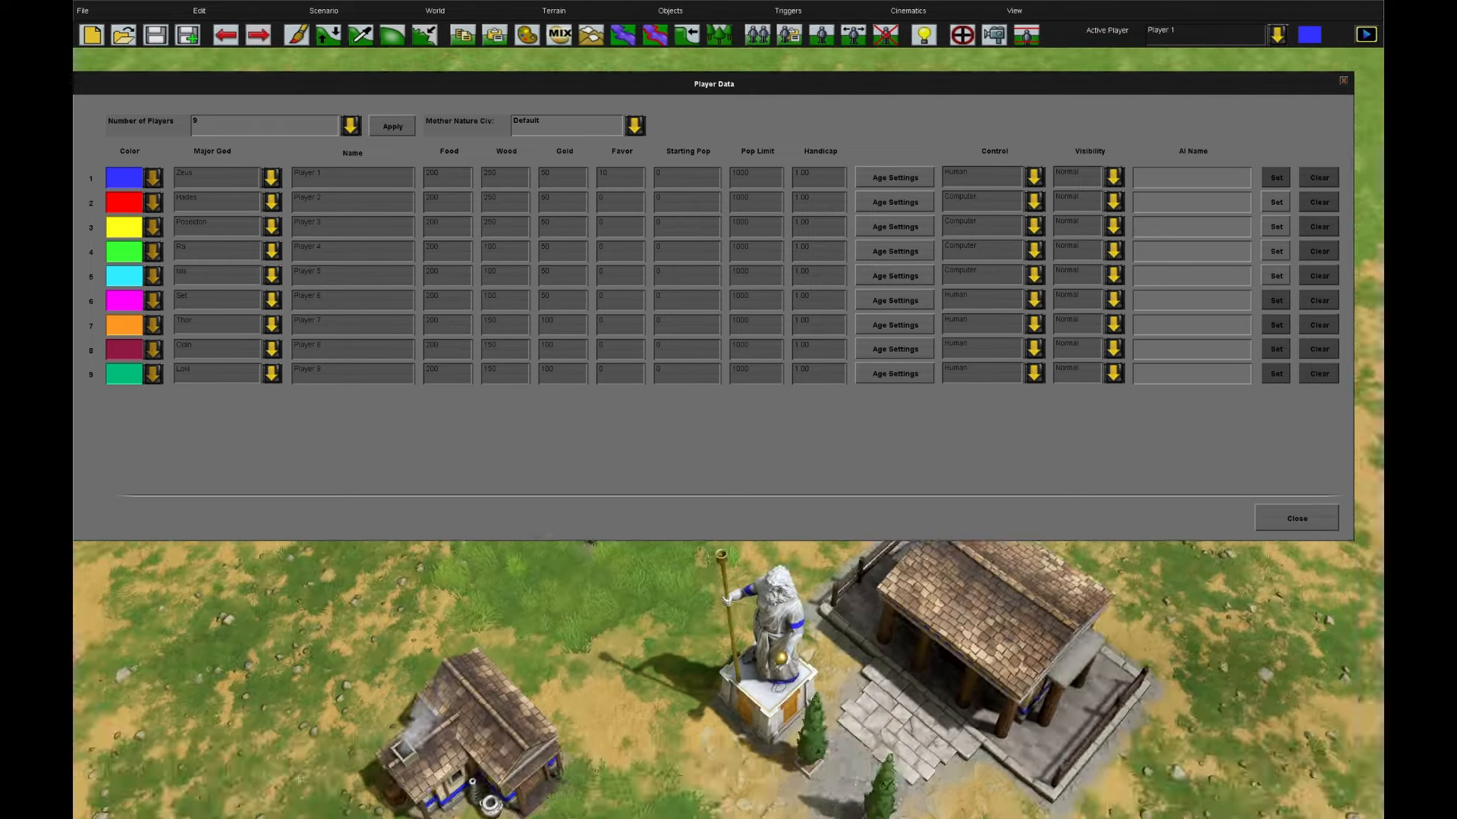
- Set player 1's starting age to Mythic Age, check the selectable minor gods, and close the player data
left_click(896, 178)
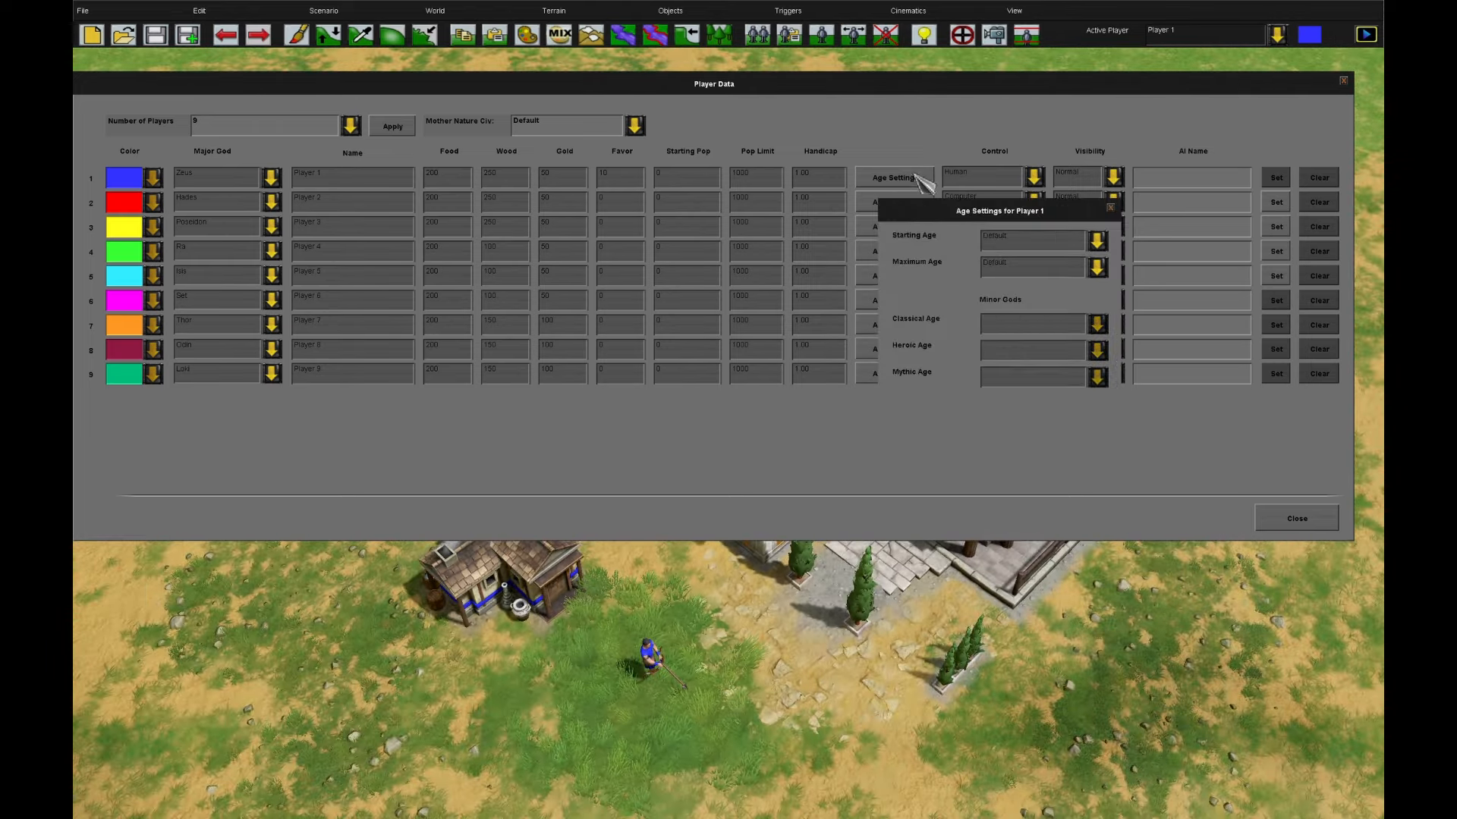
left_click(1032, 241)
left_click(1024, 372)
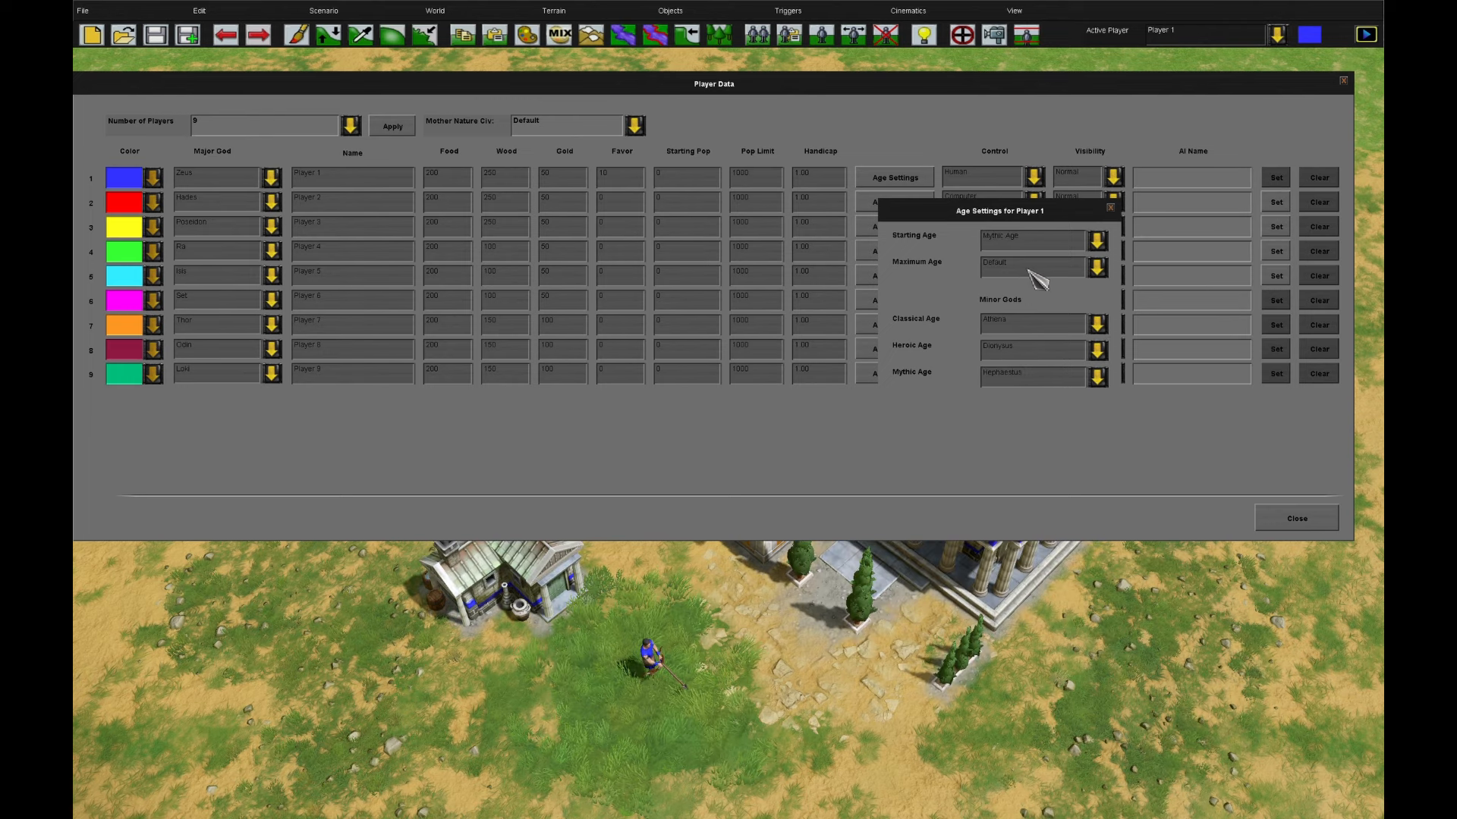
left_click(1028, 350)
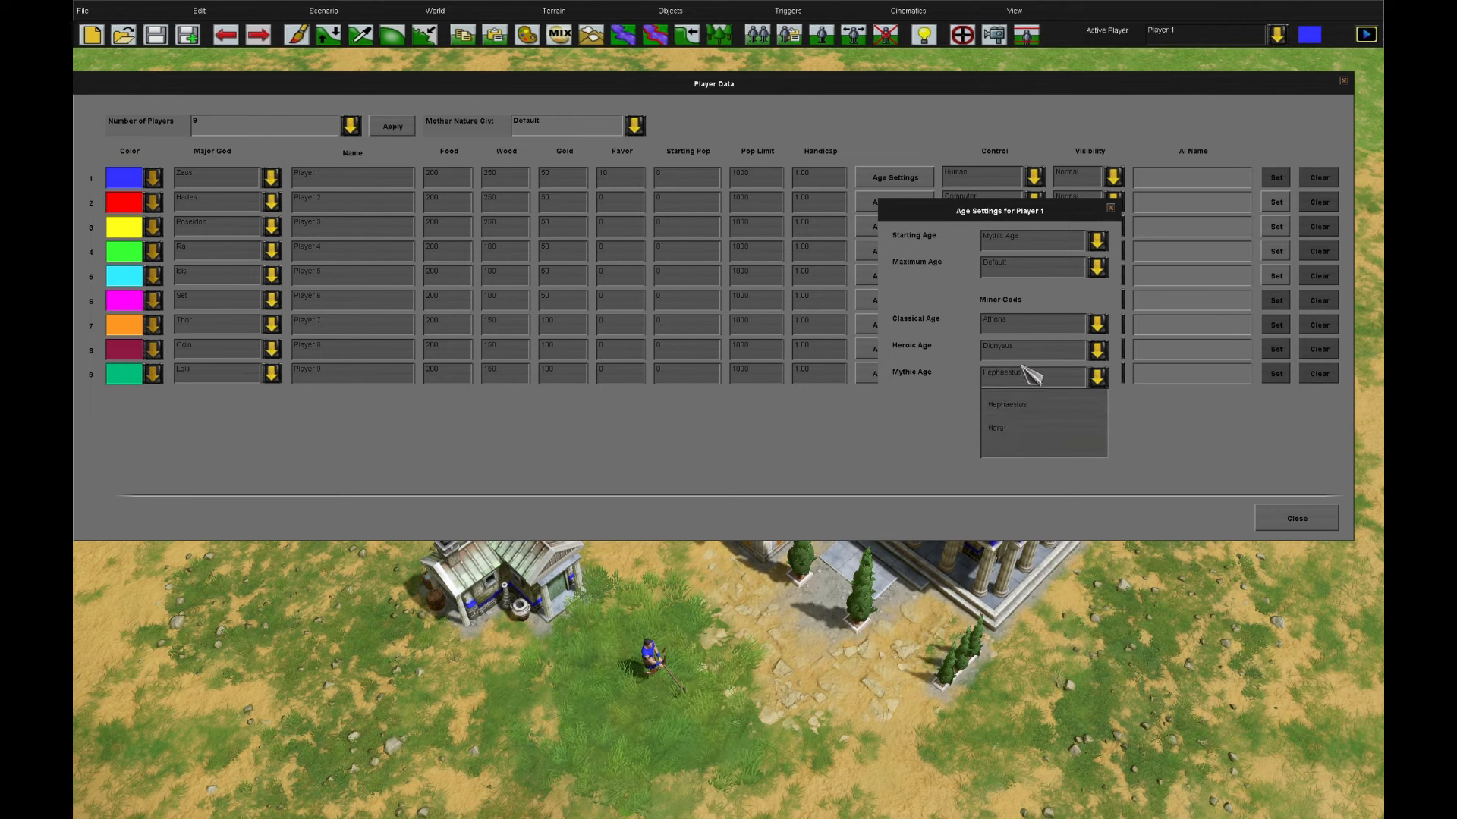
left_click(1027, 325)
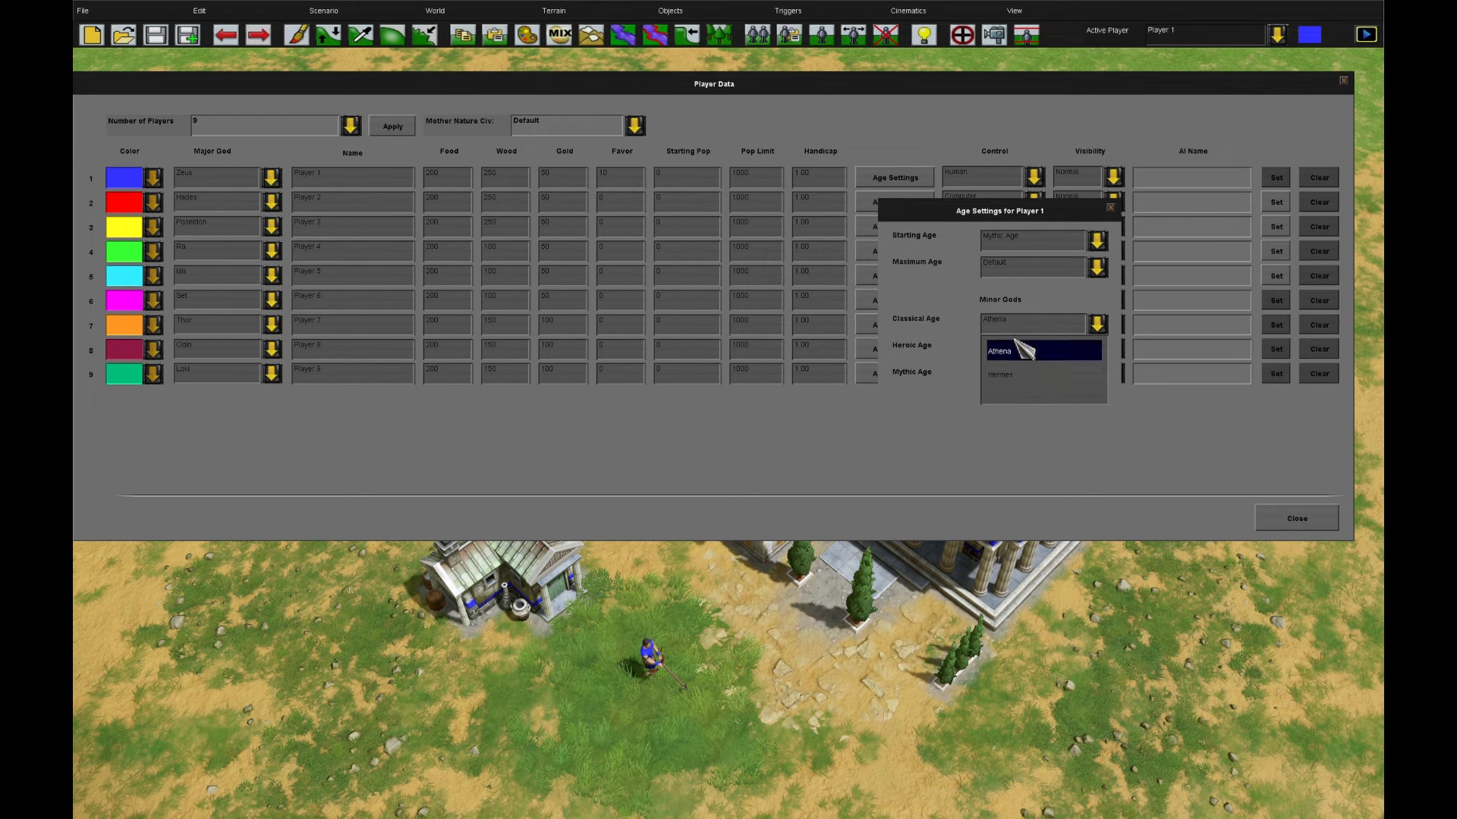
left_click(1298, 519)
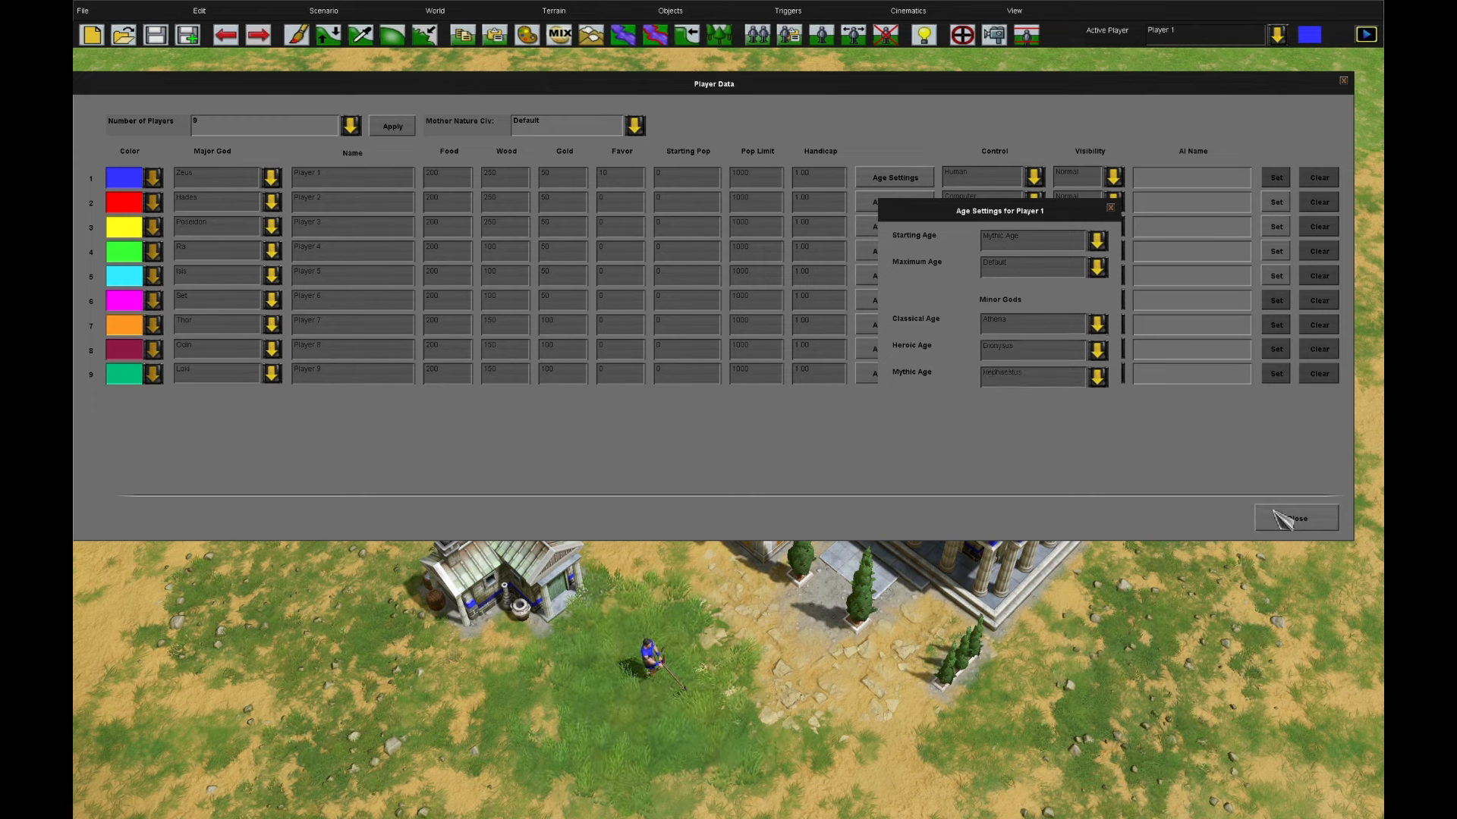
left_click(1111, 207)
left_click(1297, 518)
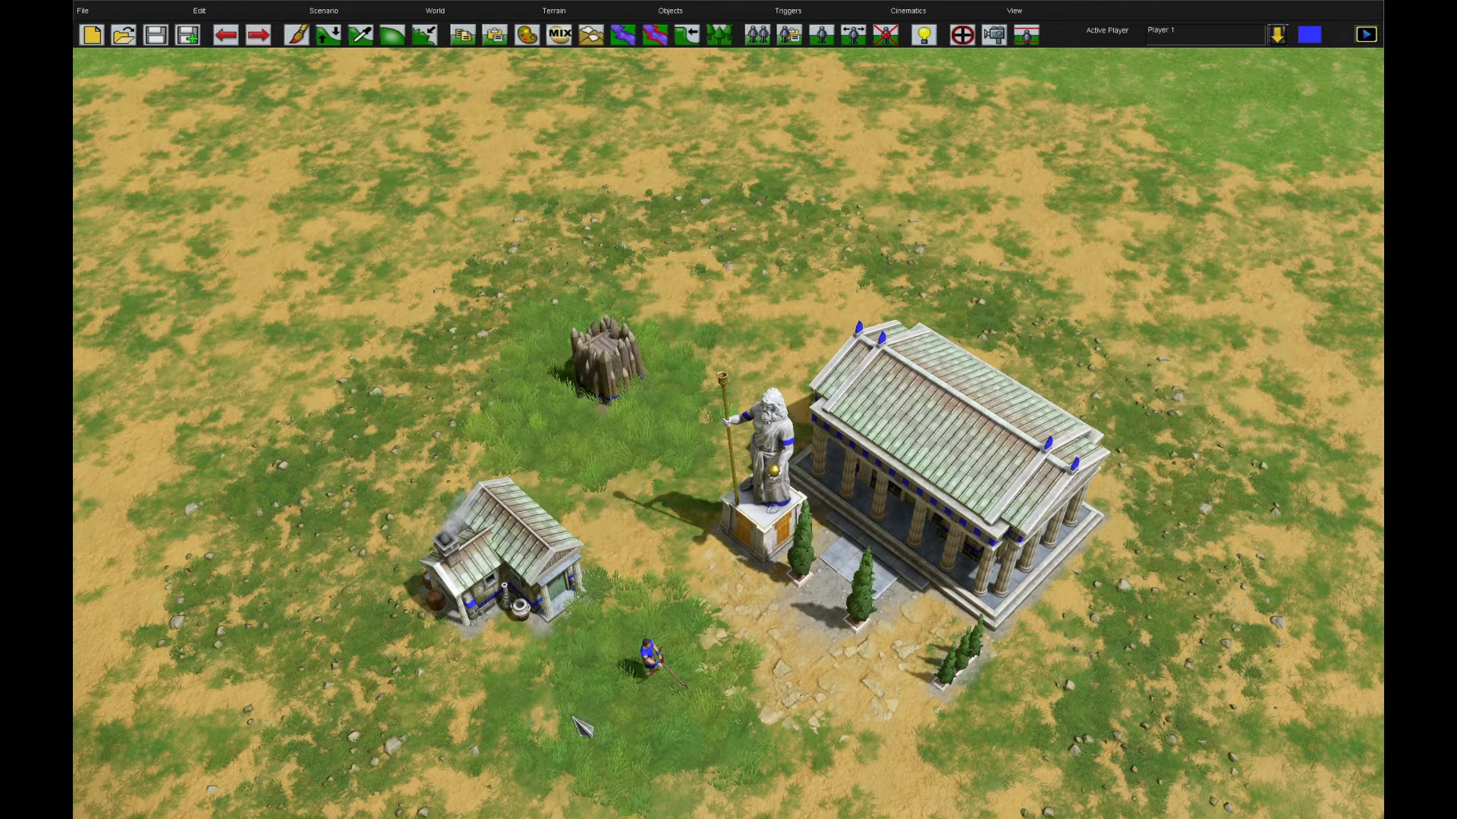
- Delete the existing trigger and create a new one in the trigger editor
scroll(667, 384, "up", 5)
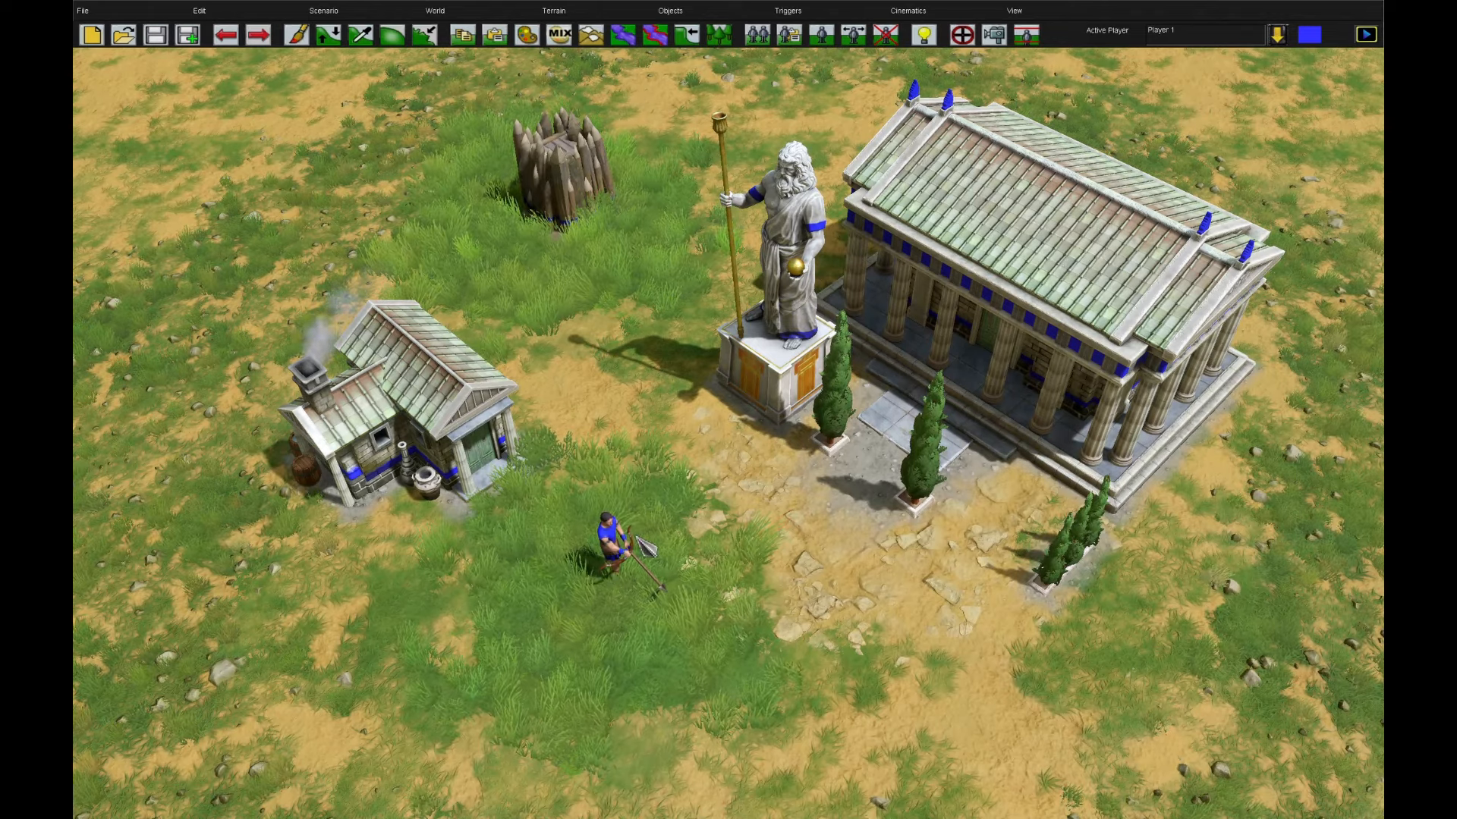
scroll(706, 361, "down", 5)
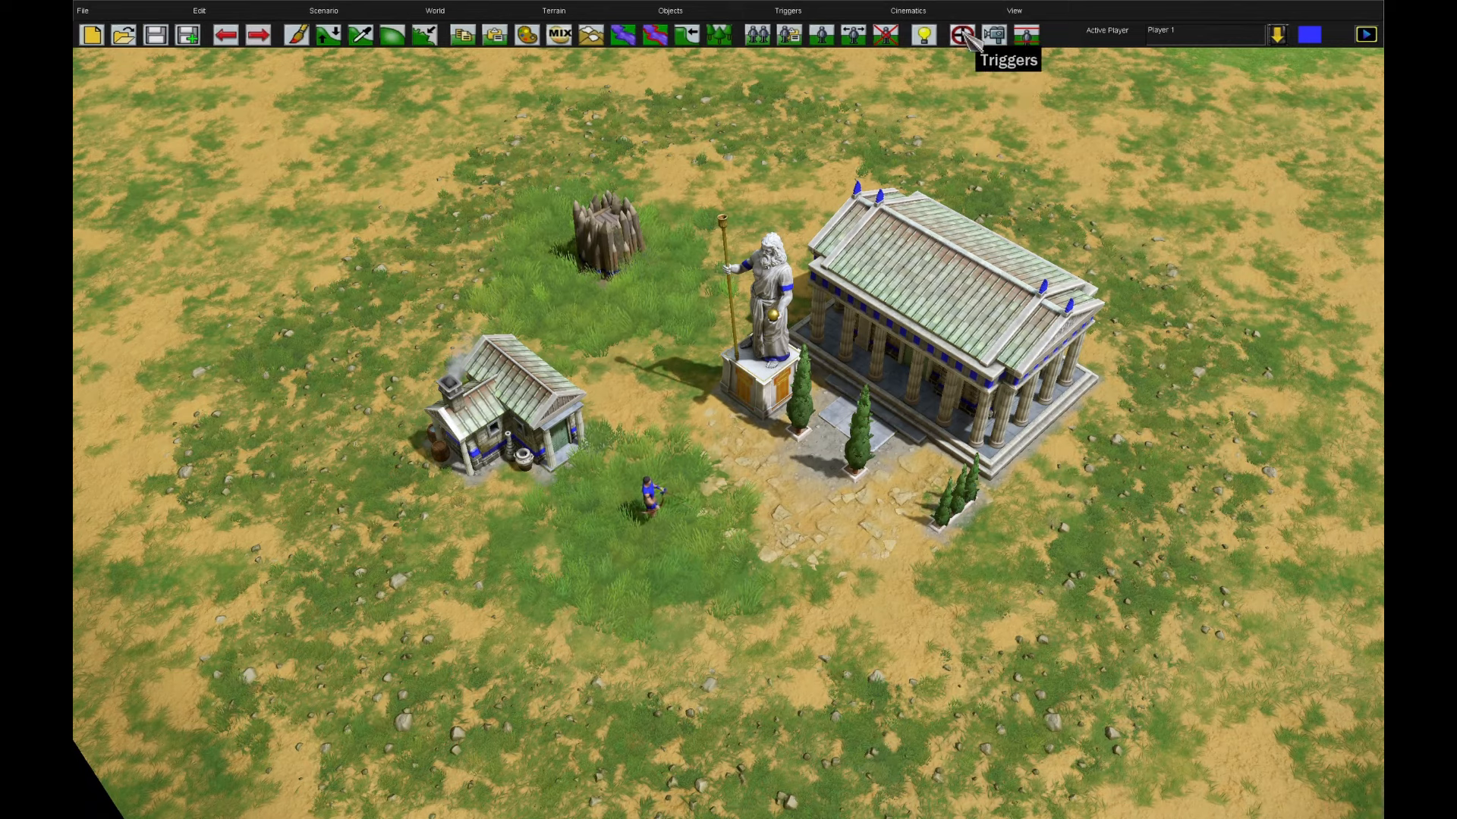
left_click(962, 35)
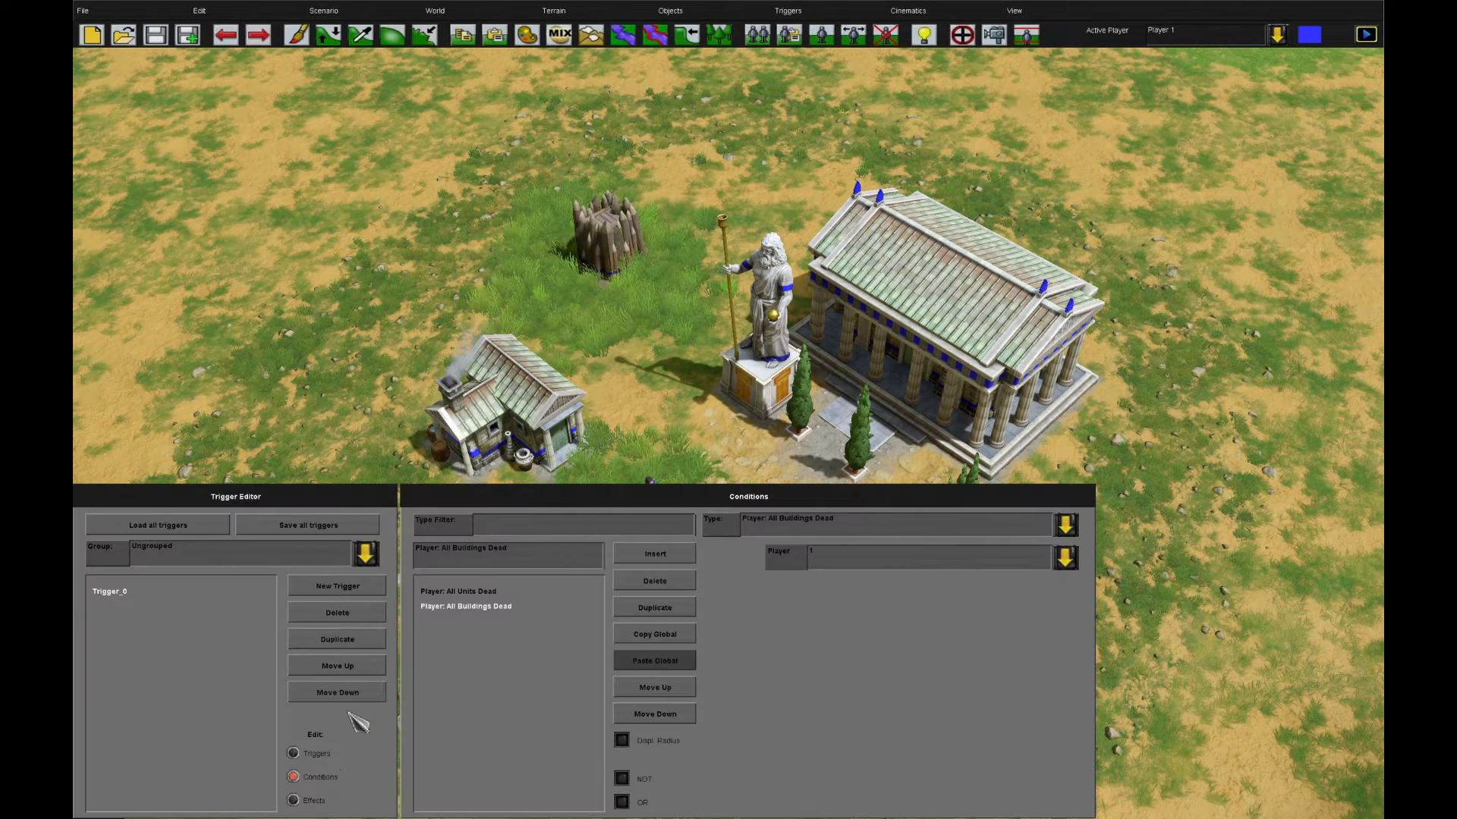
left_click(326, 749)
left_click(353, 615)
left_click(350, 589)
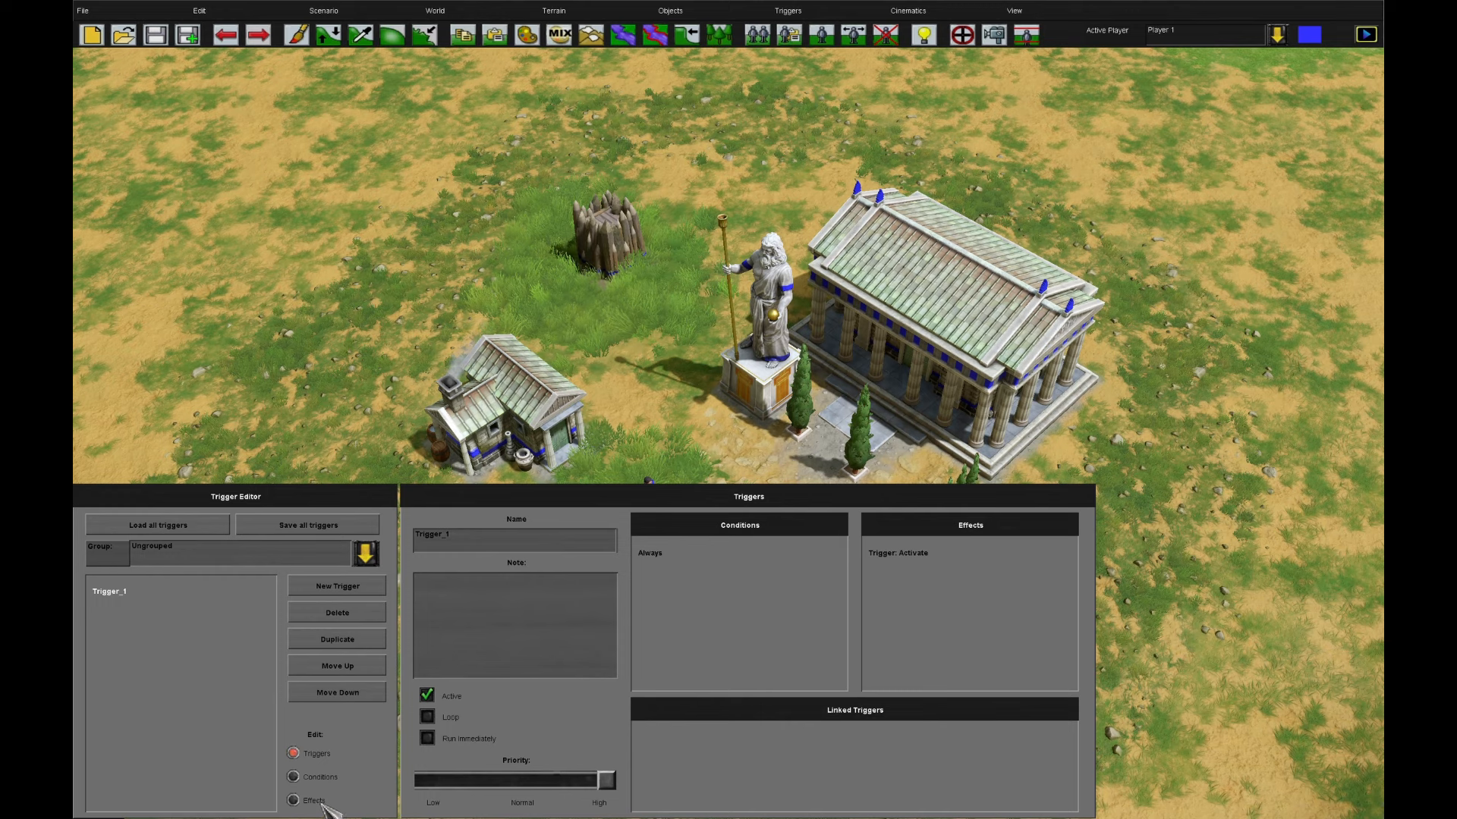
- Filter the effect types by "set tech" and make the new trigger's effect Player: Set Tech Status
left_click(316, 801)
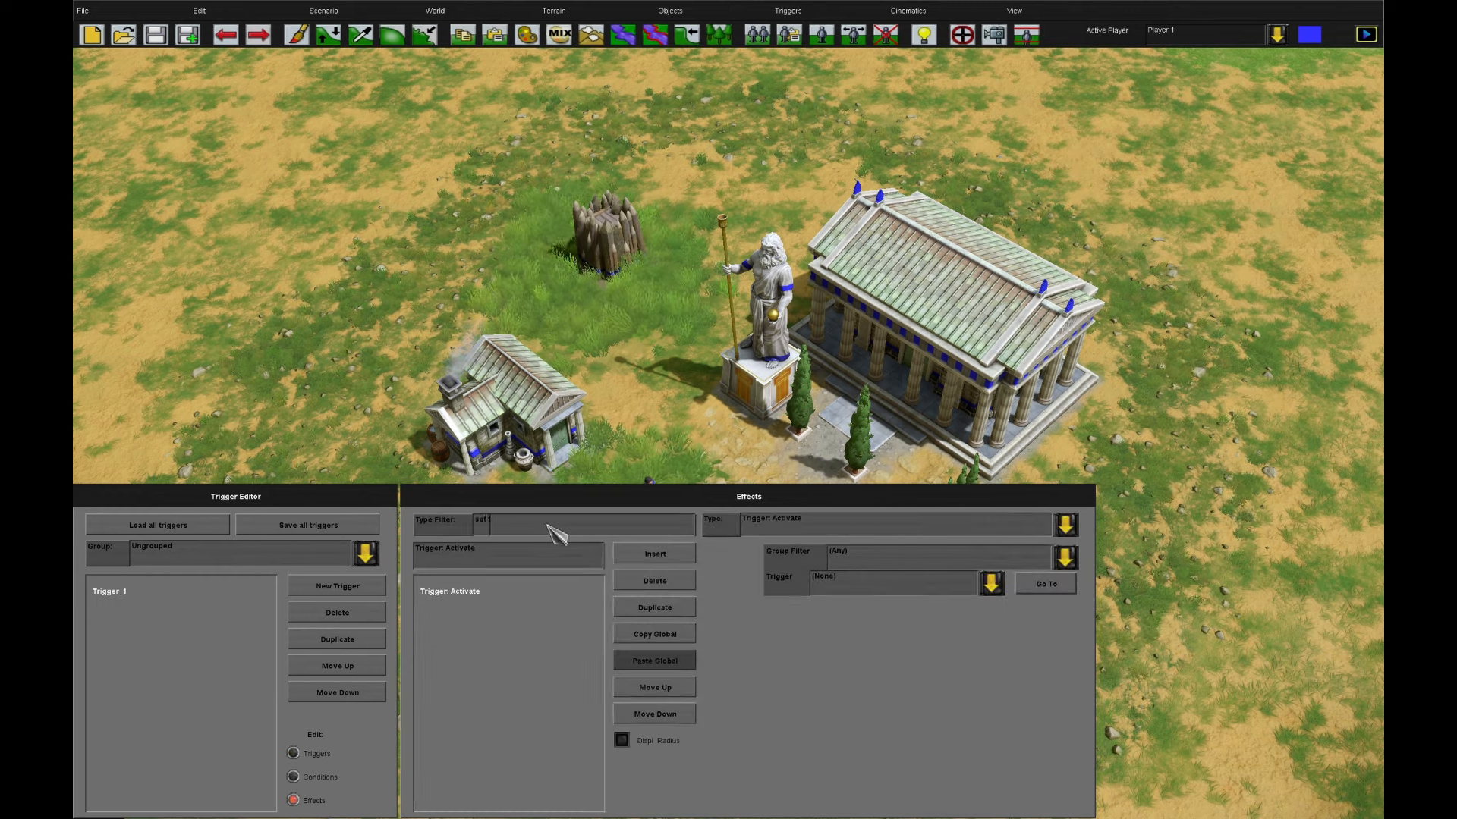
left_click(719, 529)
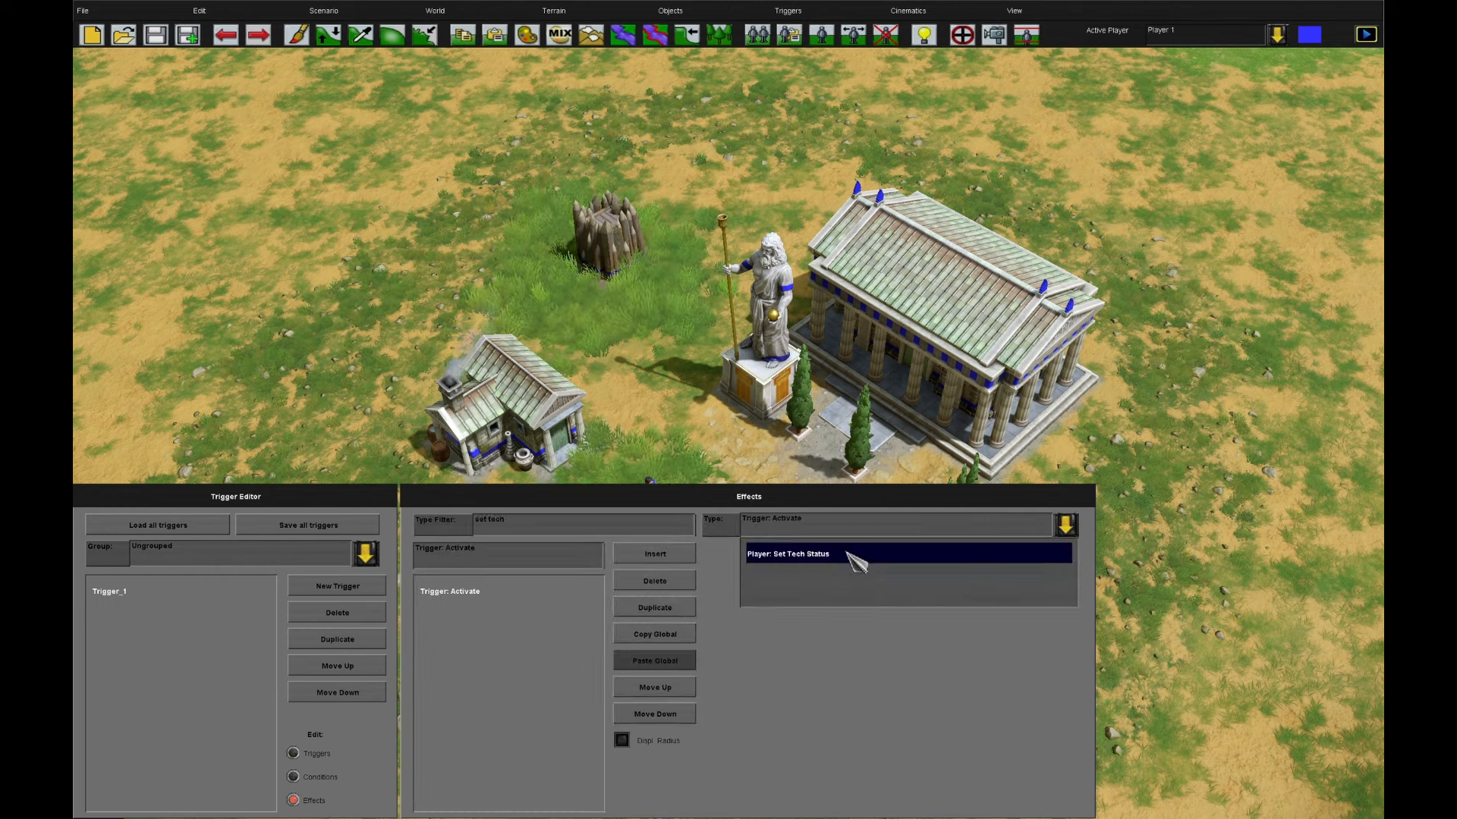
left_click(853, 556)
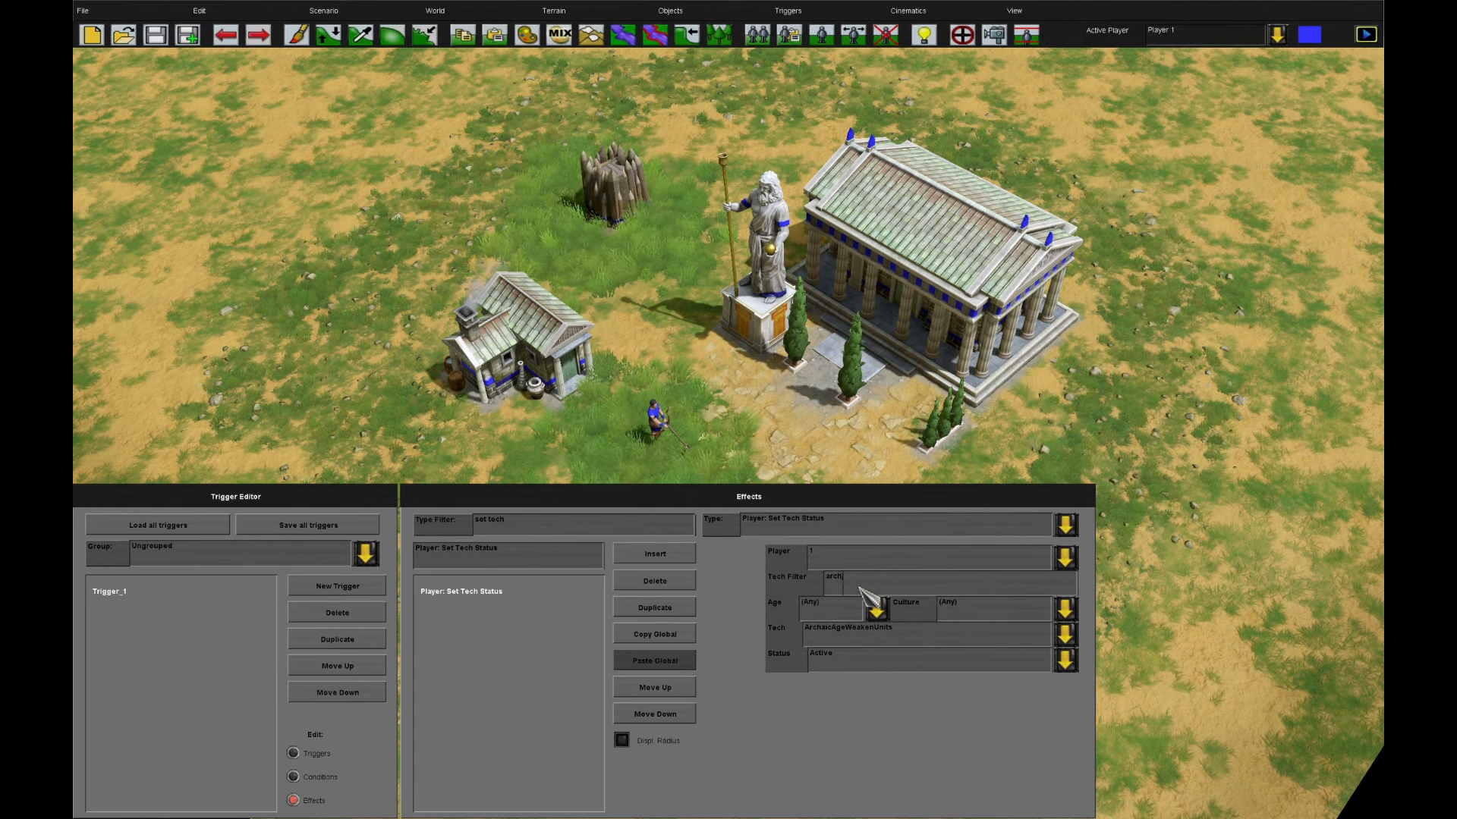
- Filter the techs by "archer", choose ChampionArchers for player 1, and check the status options while leaving Active selected
left_click(882, 633)
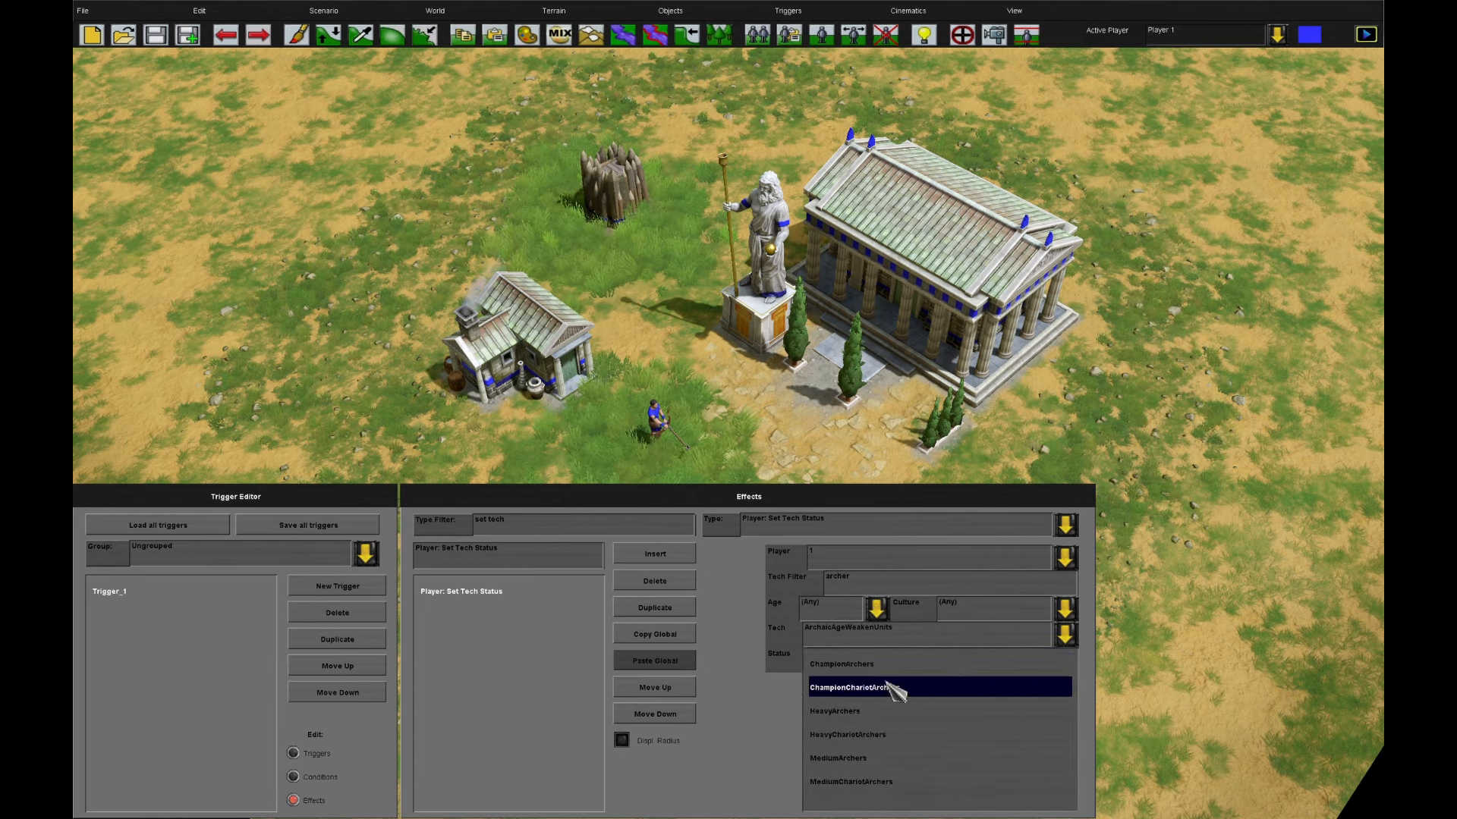
left_click(896, 672)
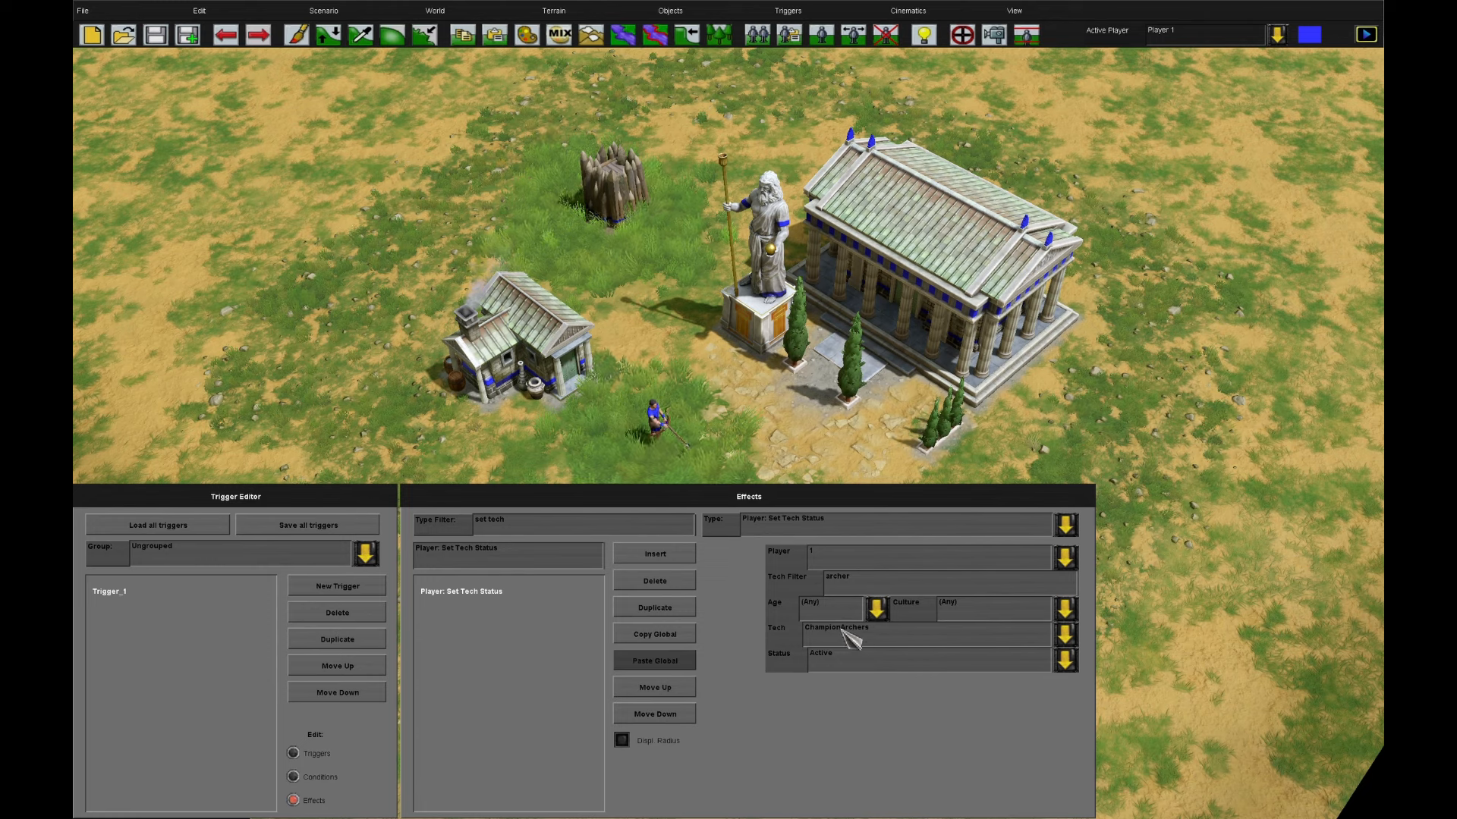
left_click(881, 668)
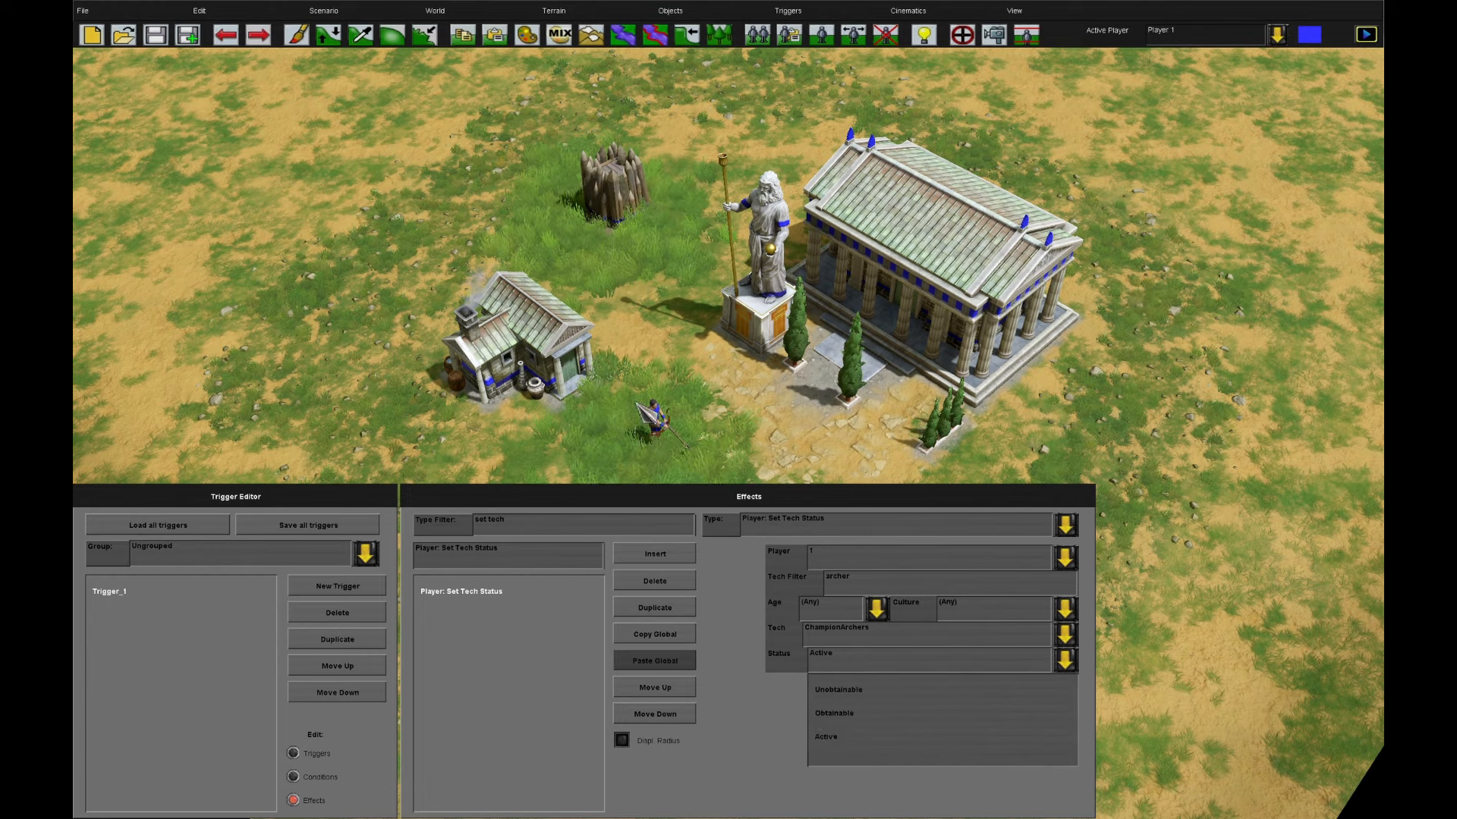
left_click(631, 174)
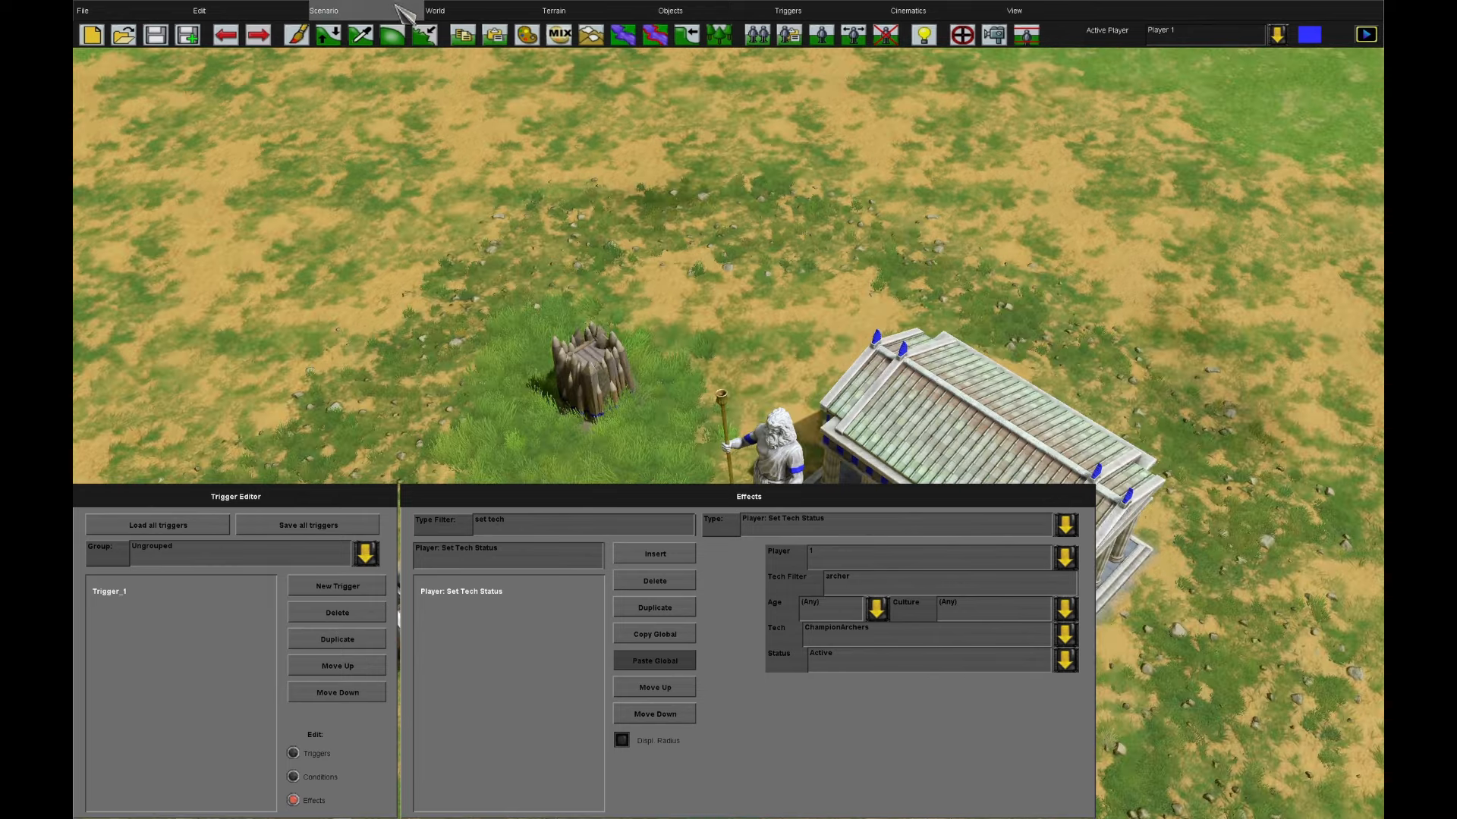
- Return player 1's starting age to Default in the age settings and close the player data
left_click(334, 11)
left_click(394, 33)
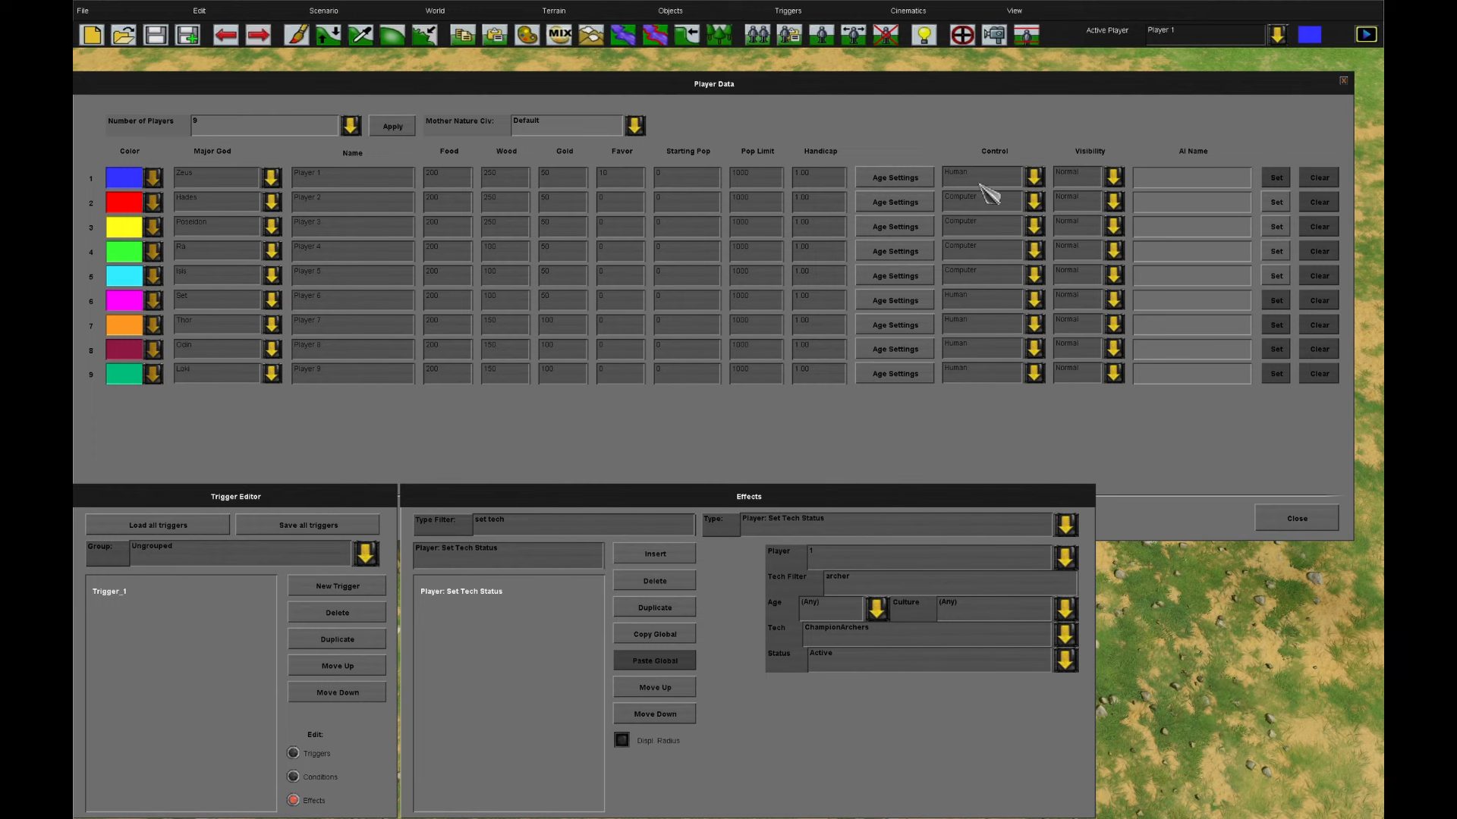
left_click(884, 179)
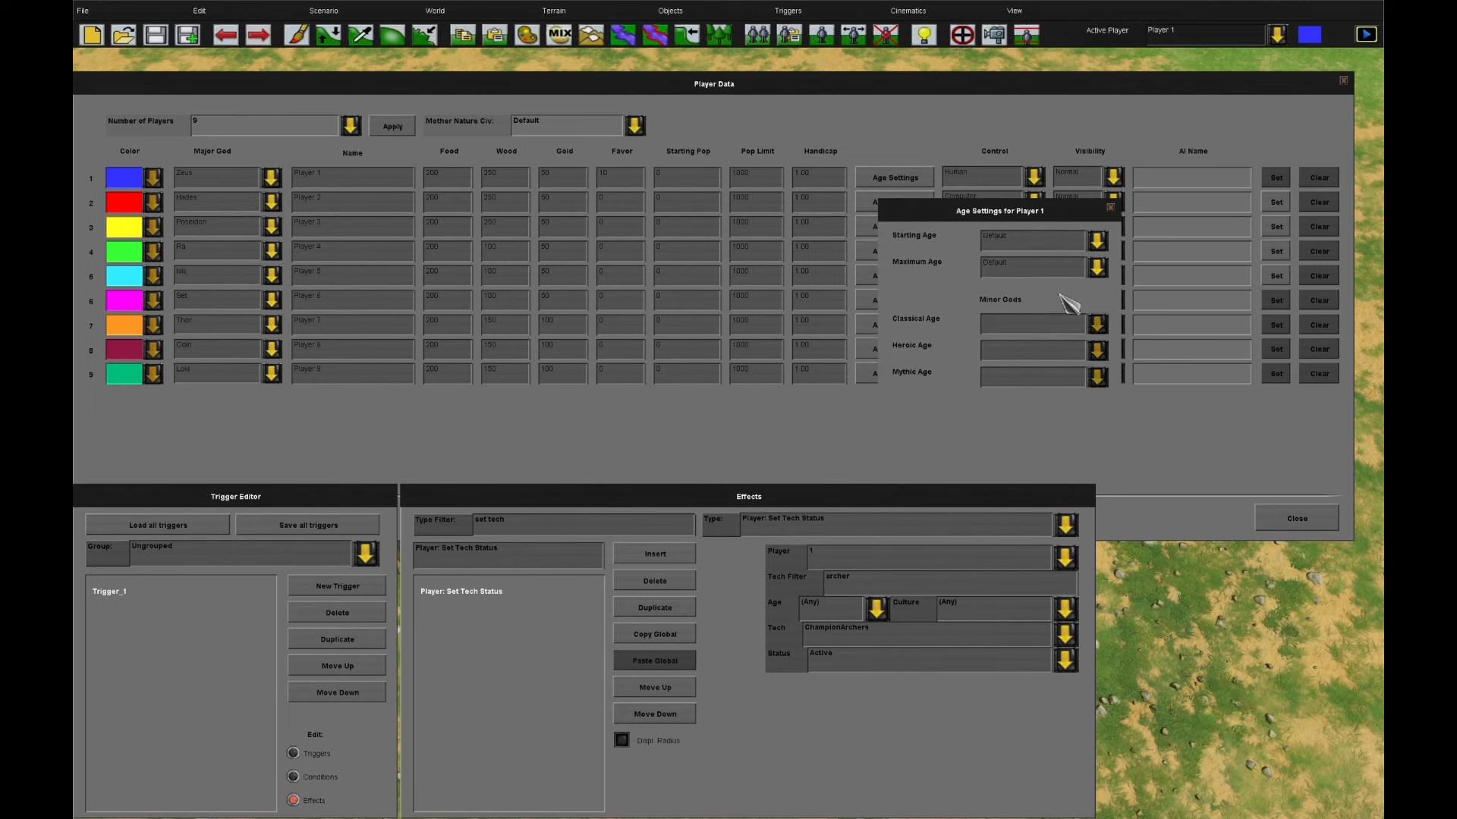
left_click(1112, 208)
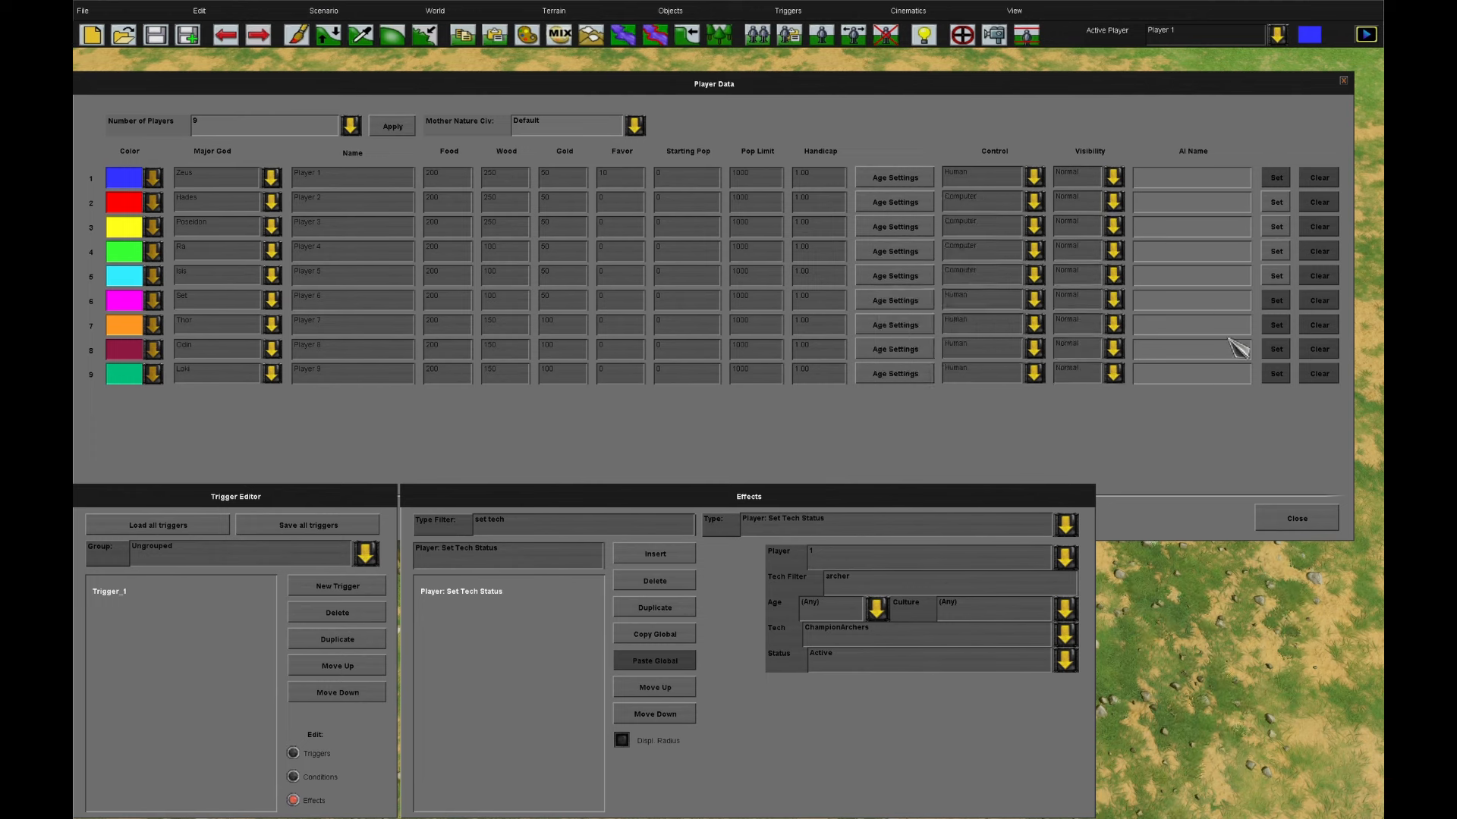
left_click(1296, 519)
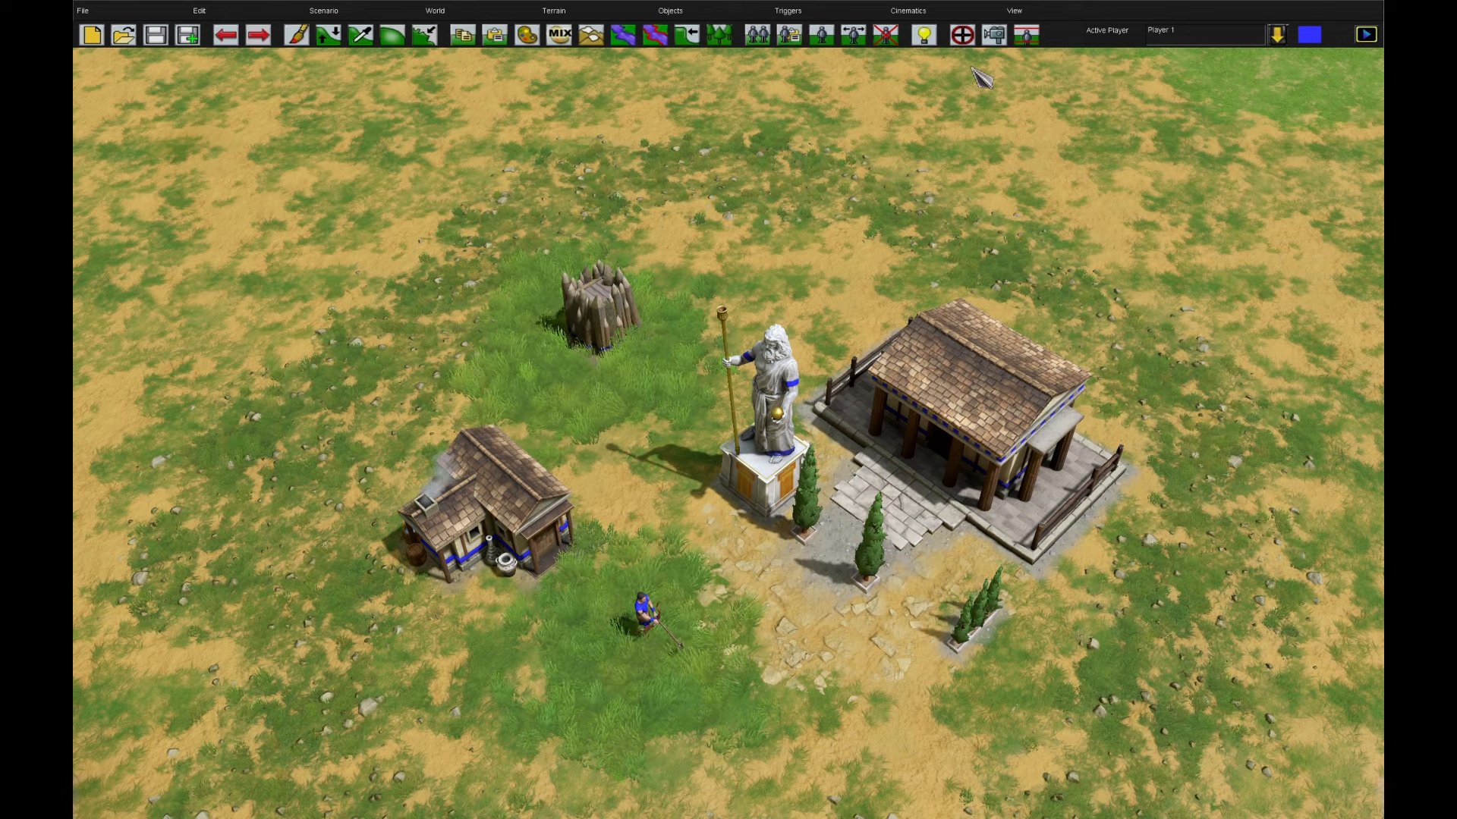
- Reopen the trigger's effects and duplicate the Set Tech Status effect
left_click(963, 35)
left_click(873, 592)
type("classi")
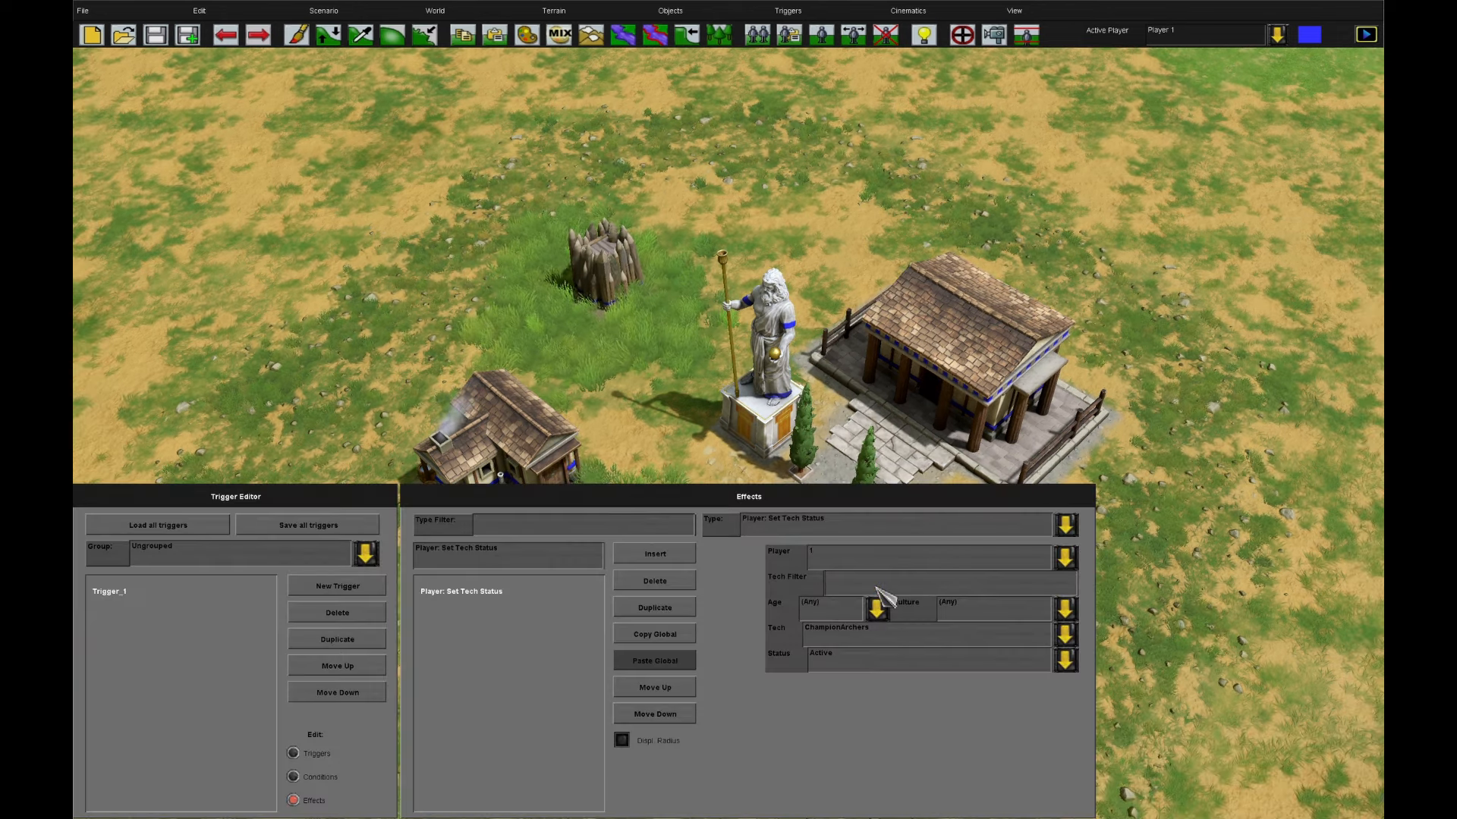
left_click(654, 608)
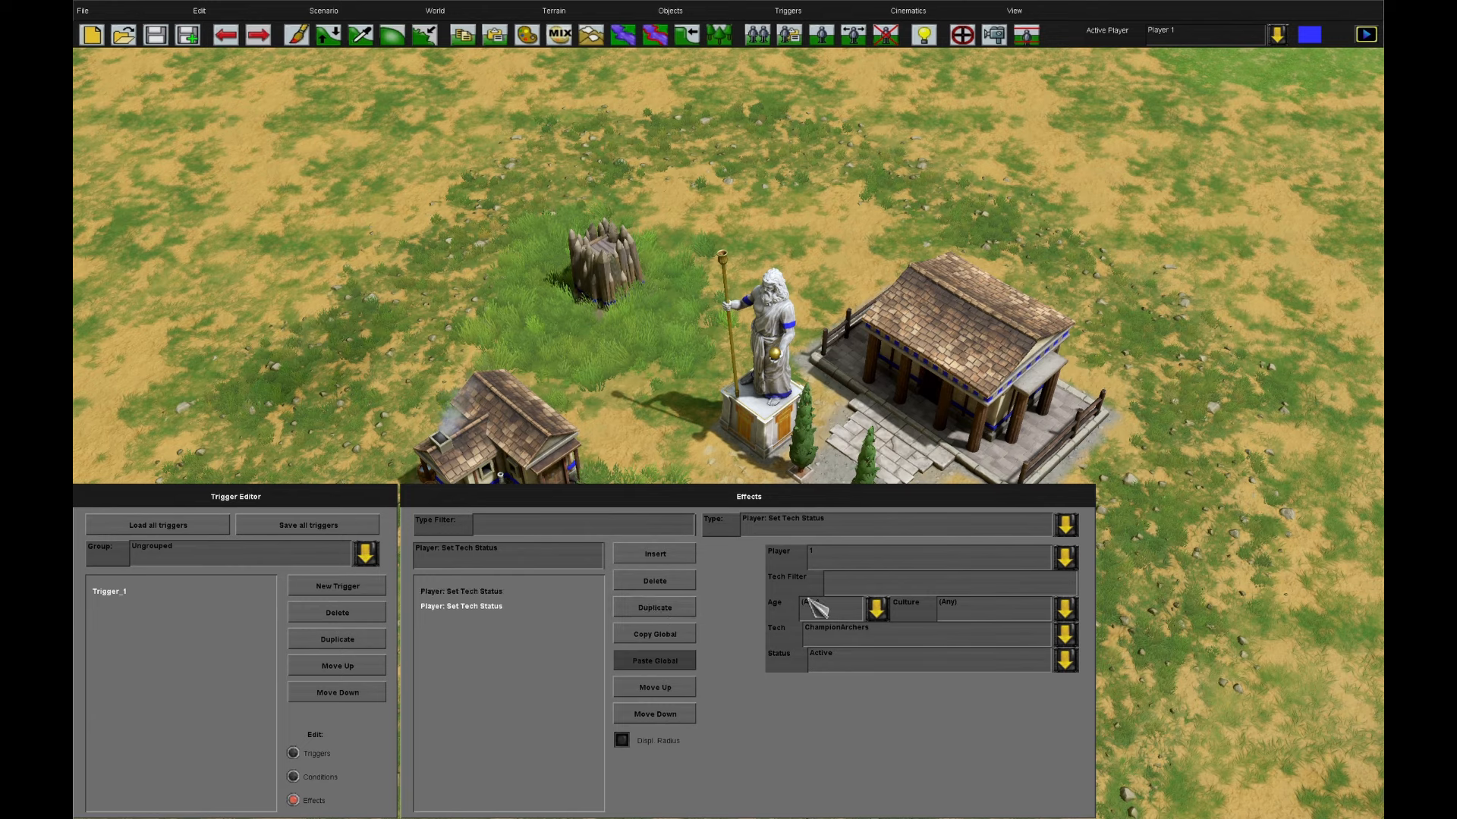
- Clear the tech filter of the duplicated Set Tech Status effect and set its tech to ClassicalAgeAthena
key("BackSpace")
key("BackSpace")
key("BackSpace")
left_click(865, 631)
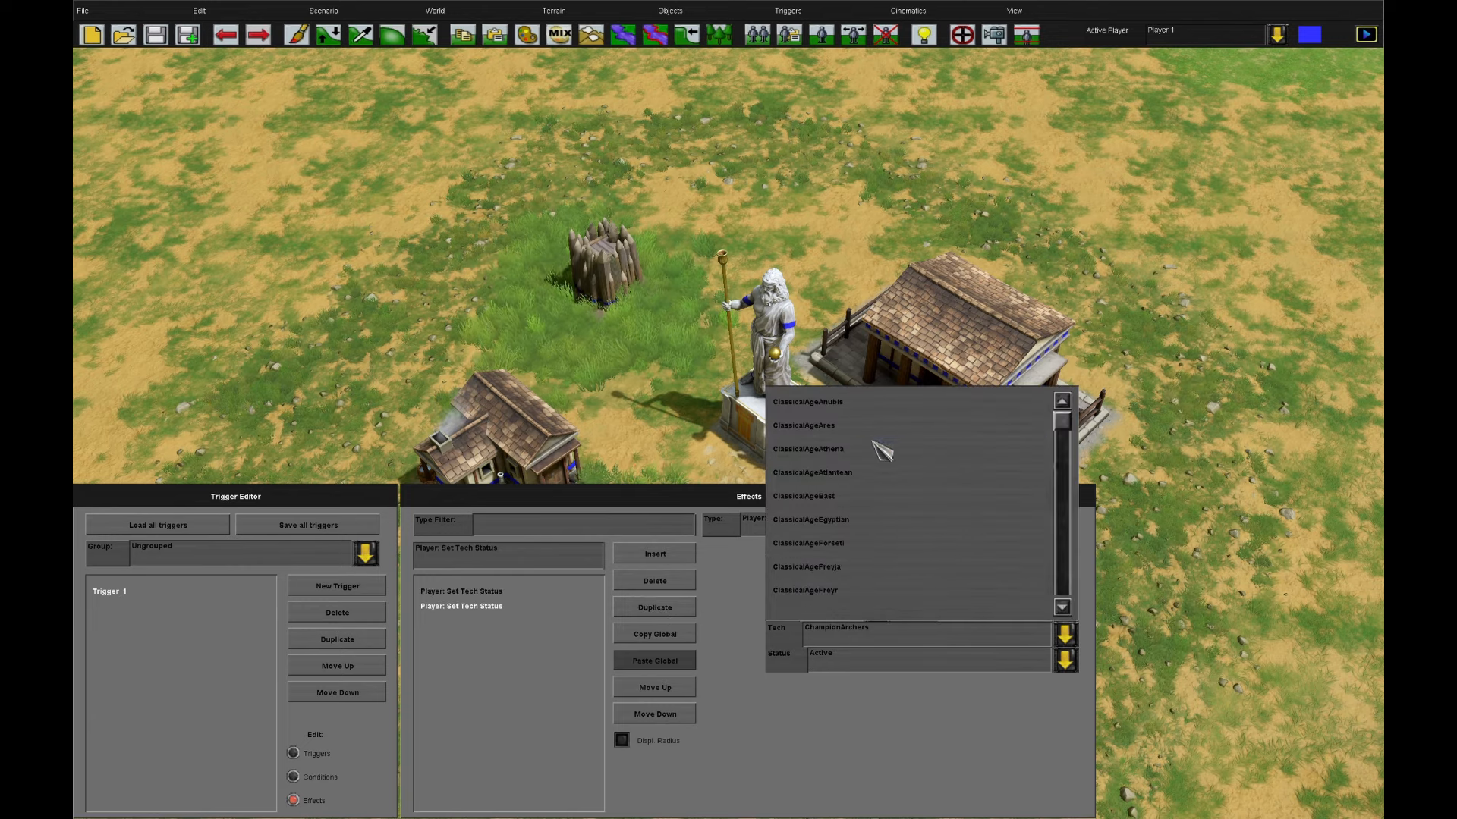
left_click(872, 449)
- Add a third Set Tech Status effect that makes the StoneWall tech Active for player 1, and return to the trigger overview
left_click(652, 554)
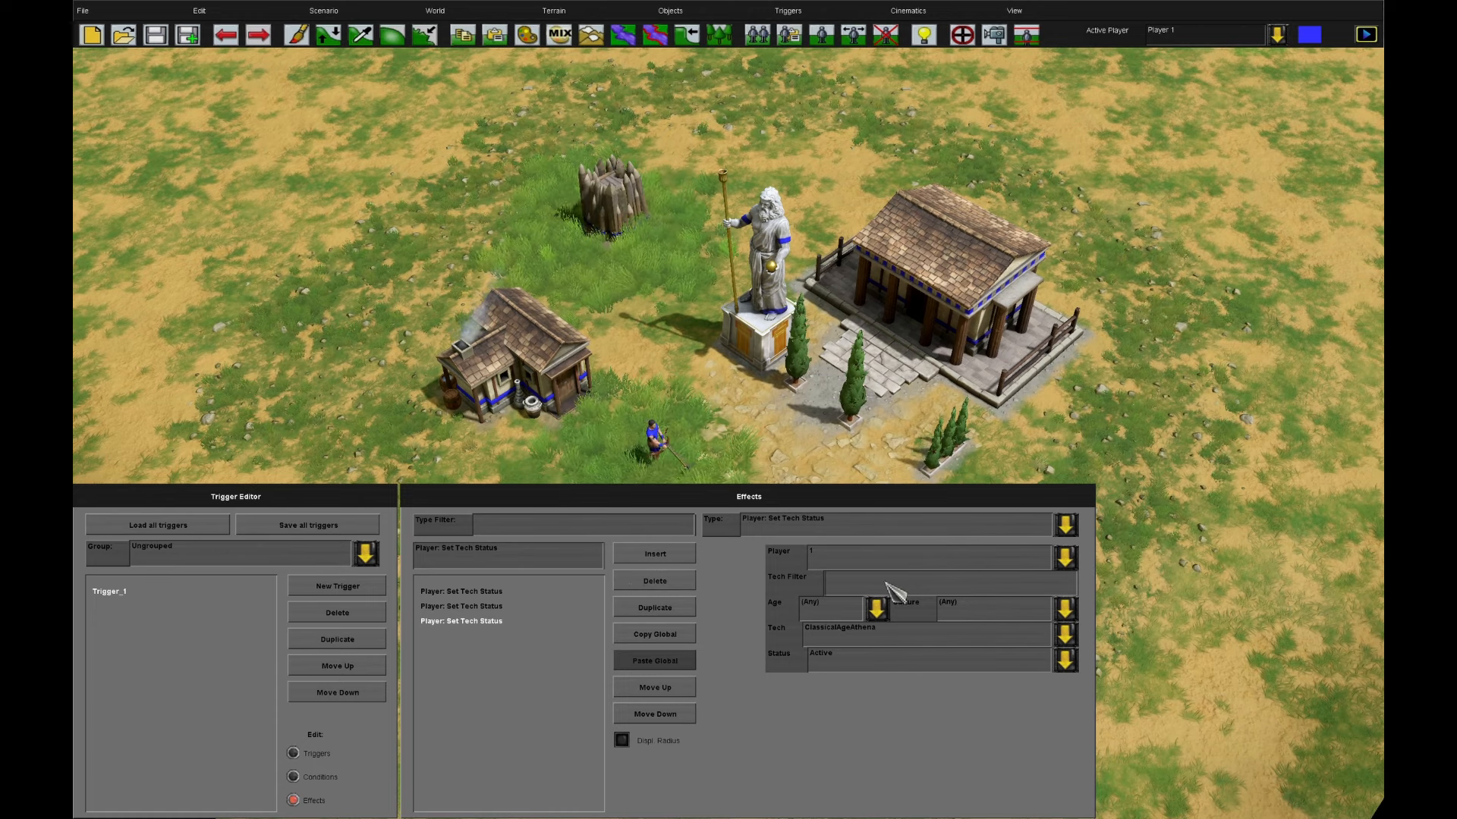
left_click(849, 639)
left_click(850, 707)
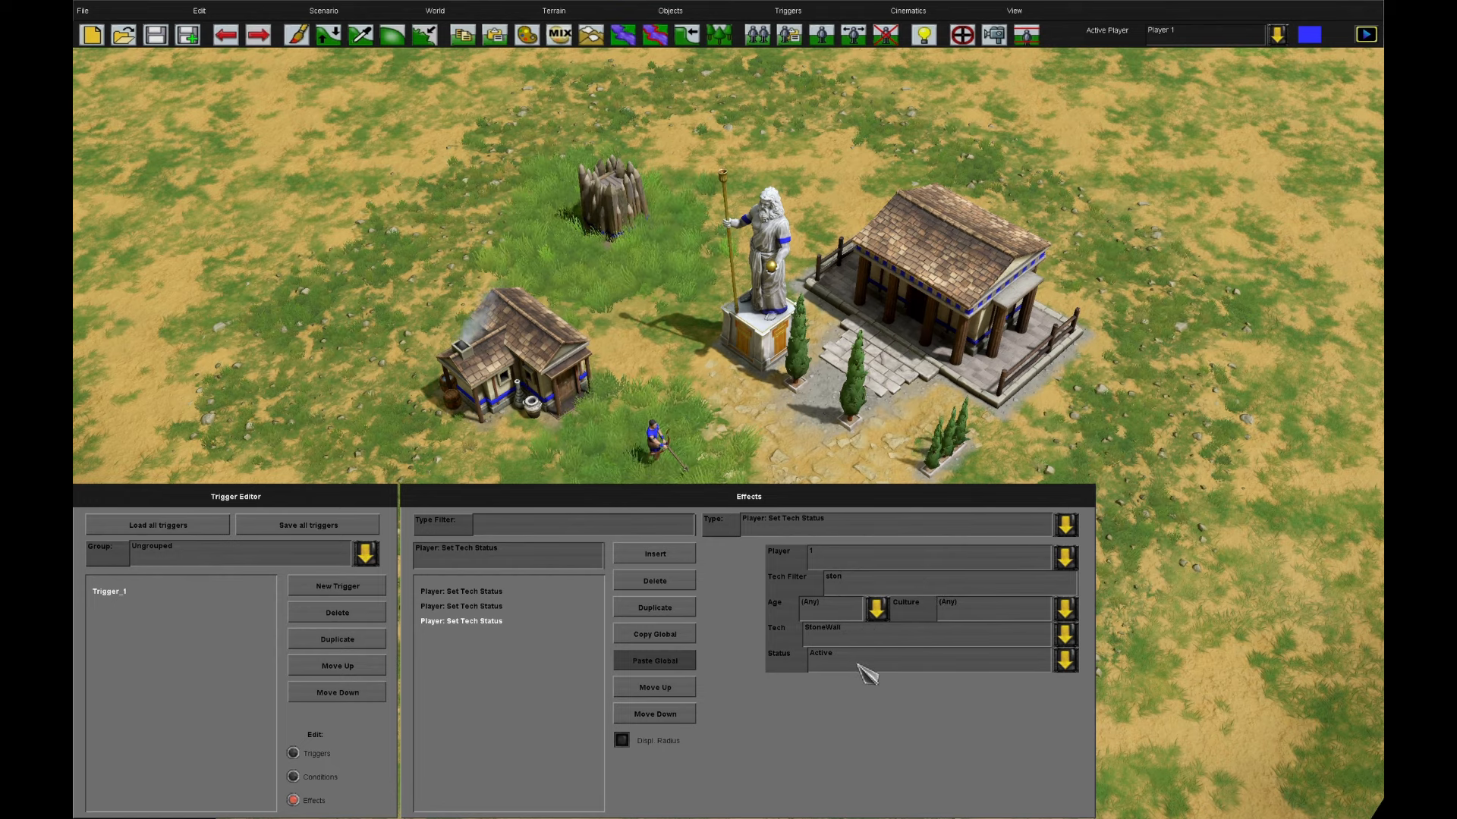
left_click(293, 753)
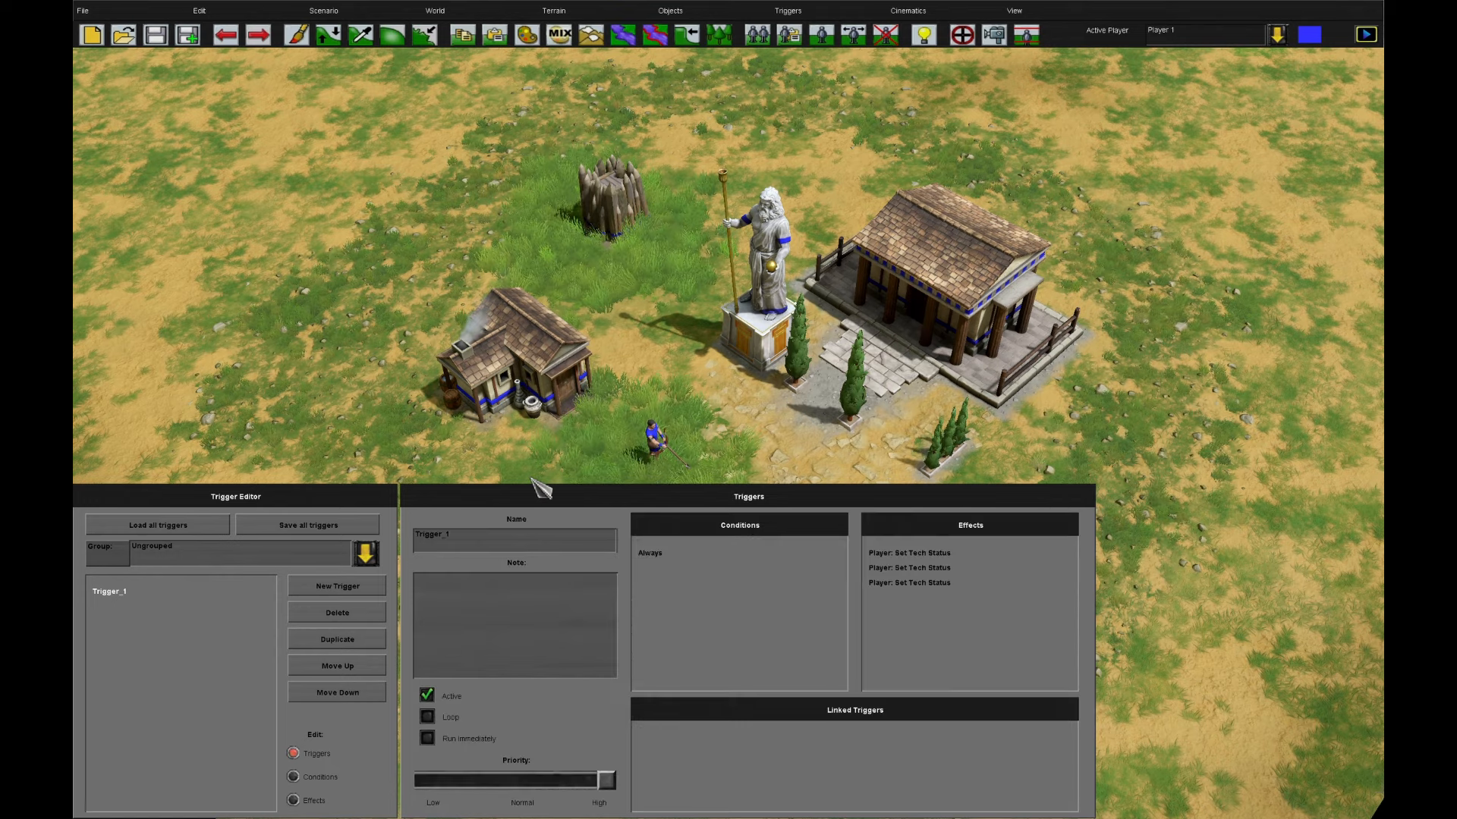
- Playtest the scenario, inspect player 1's stone wall and the Minotaur, and quit back to the editor
left_click(323, 11)
left_click(364, 88)
left_click(790, 371)
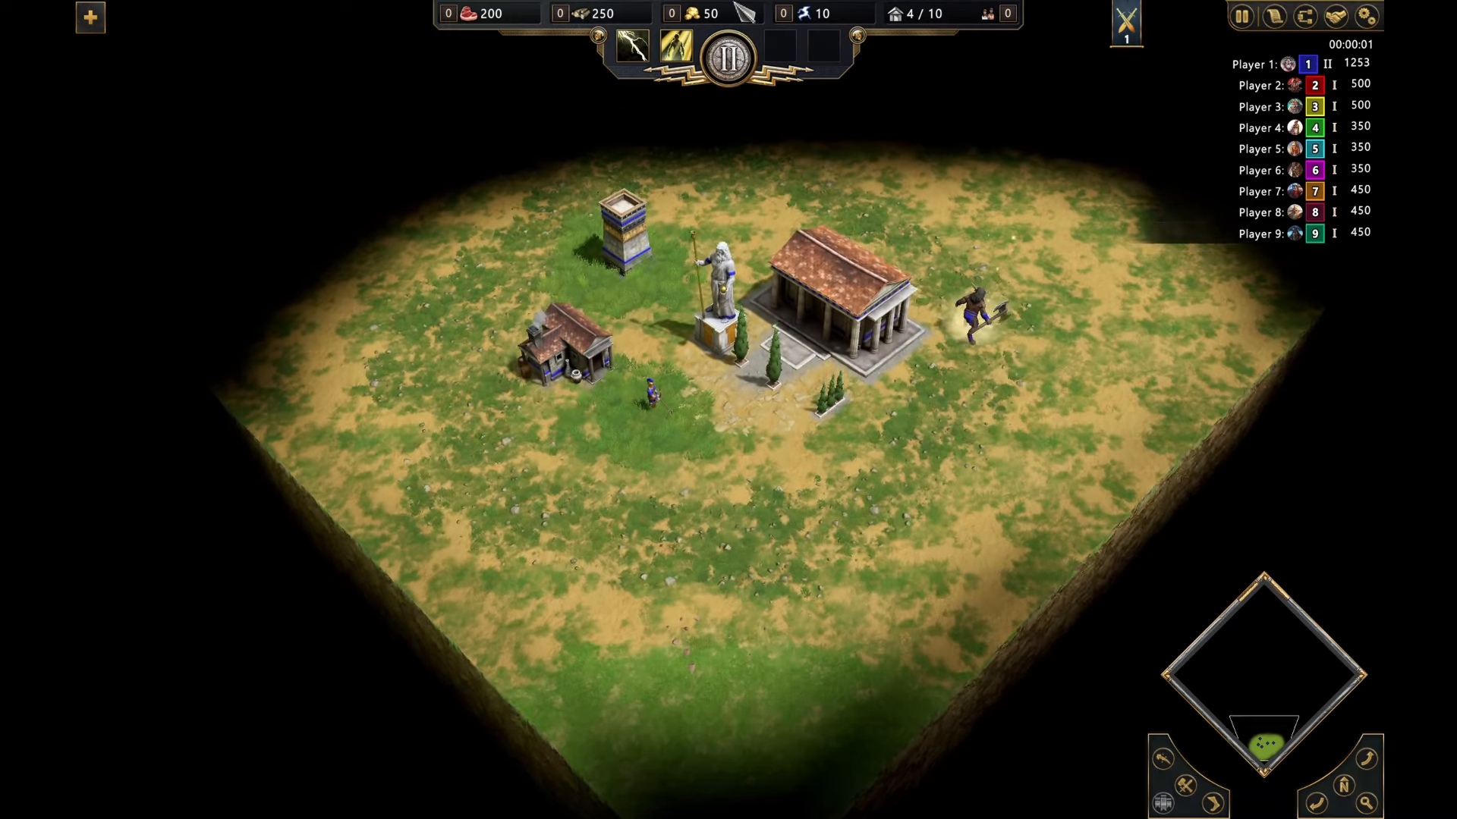
scroll(732, 91, "up", 5)
left_click(575, 235)
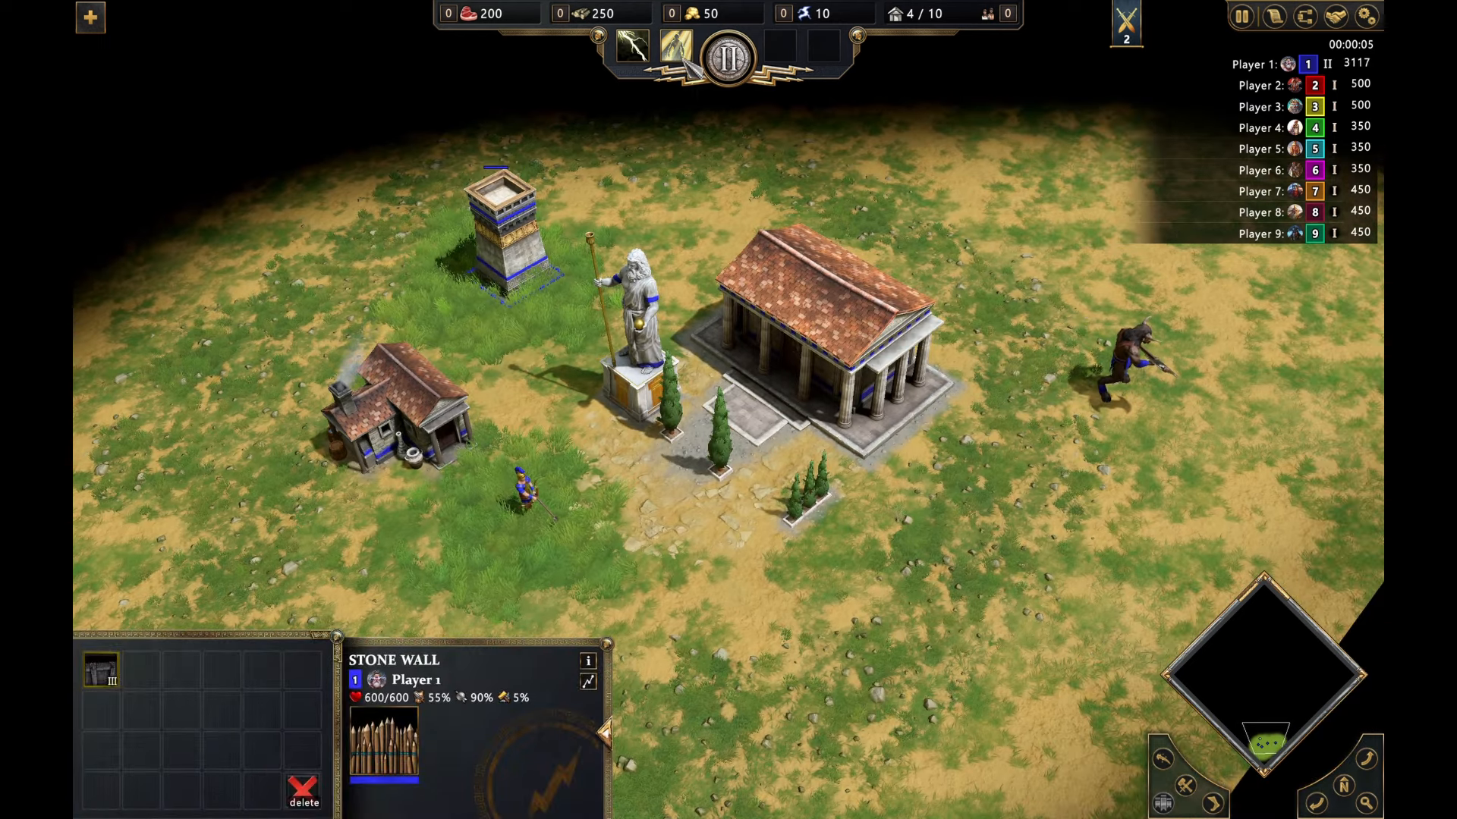
left_click(1124, 355)
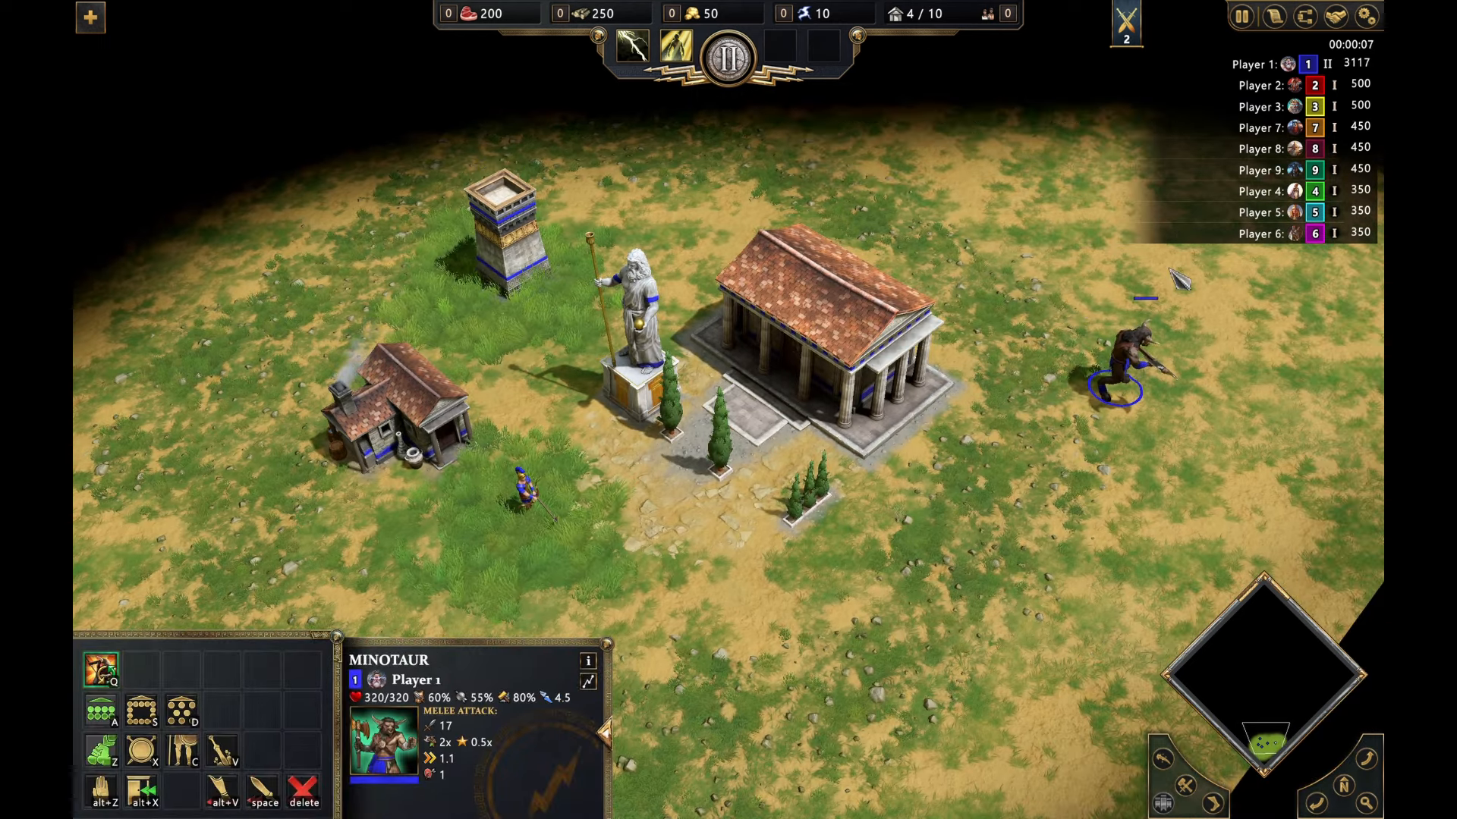
left_click(1365, 17)
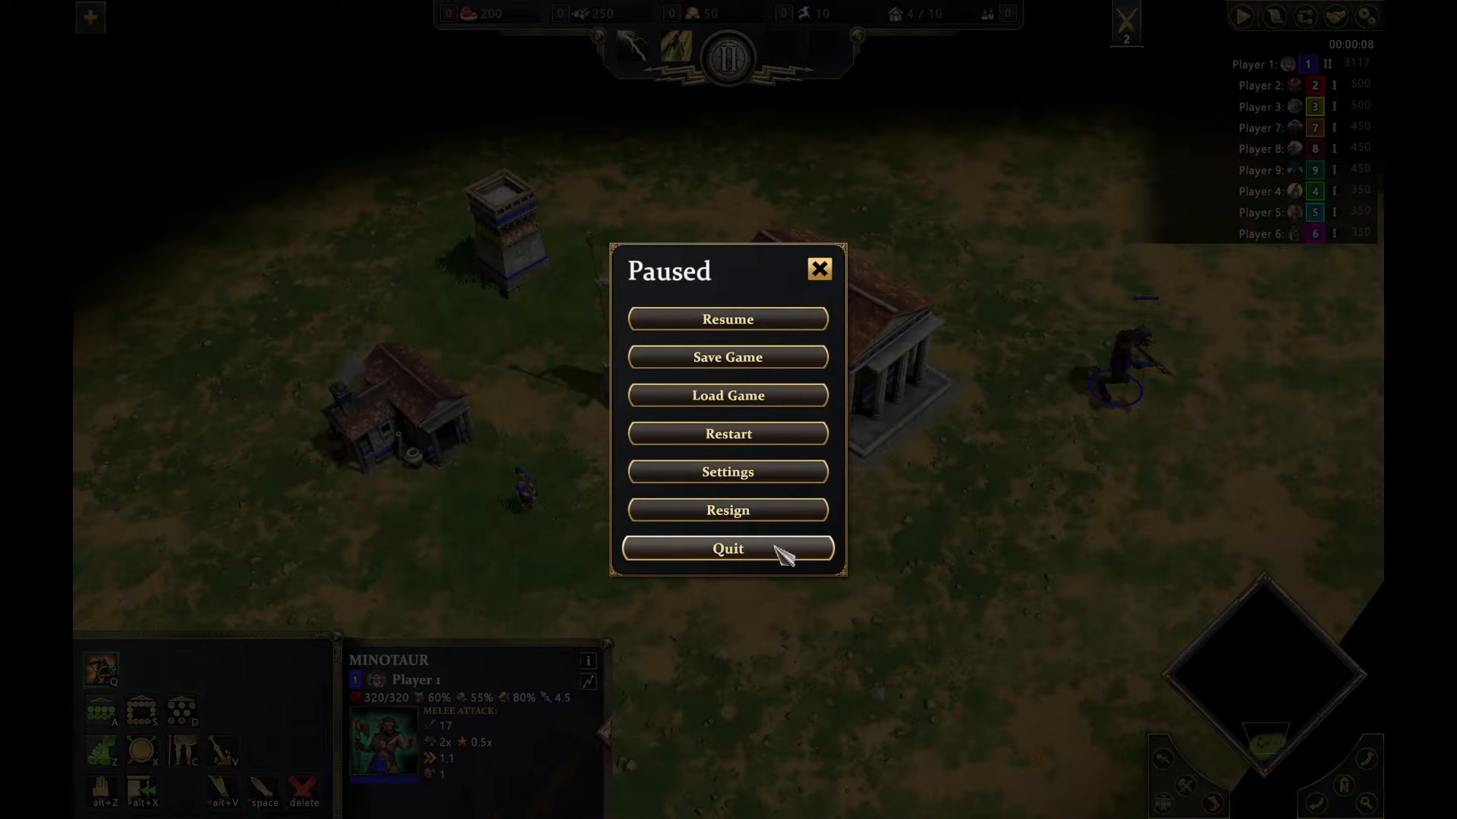
left_click(775, 546)
left_click(671, 446)
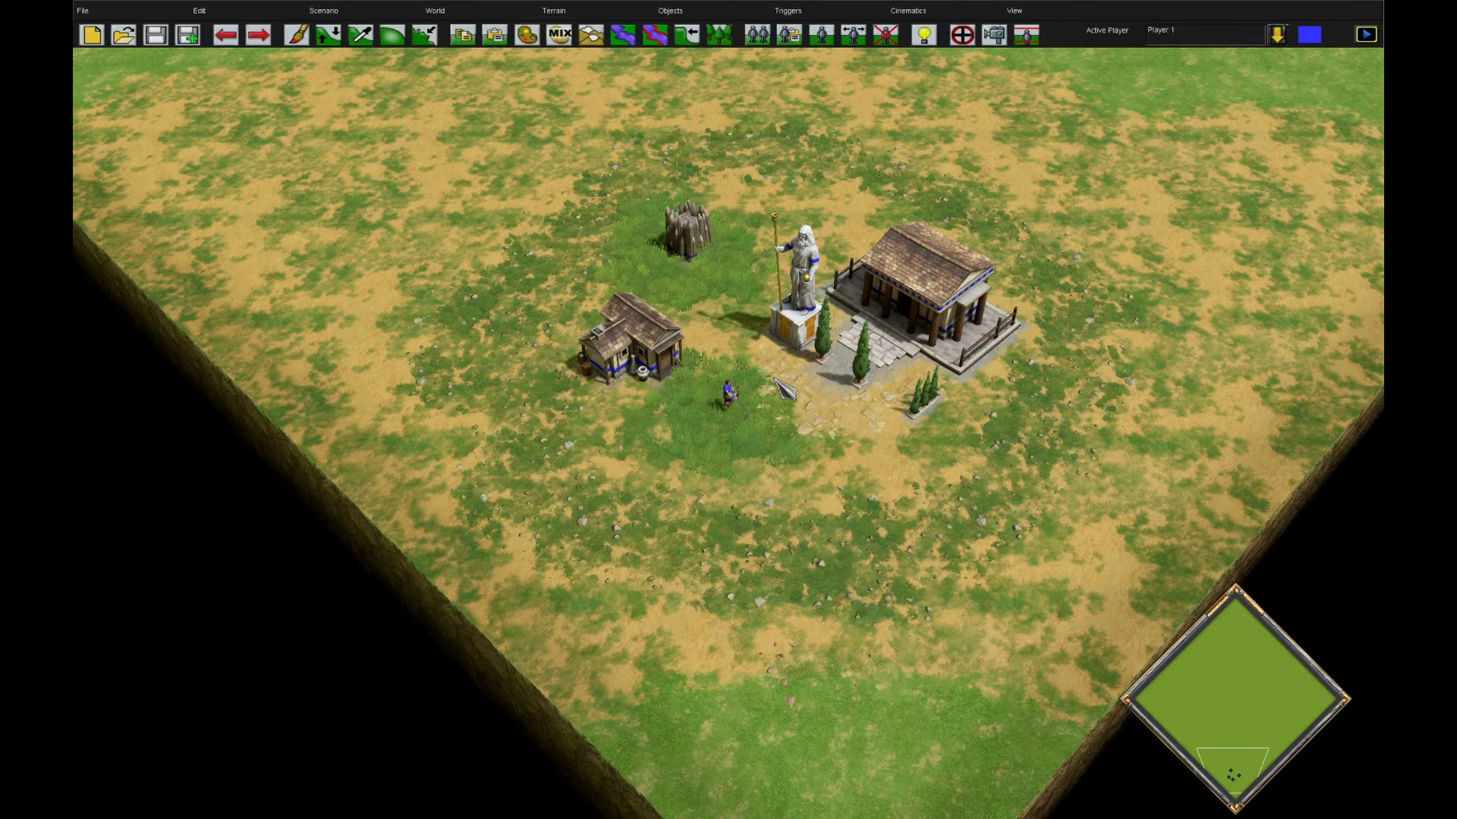
- Reopen the effects of Trigger_1 and delete all three Set Tech Status effects
scroll(774, 378, "up", 8)
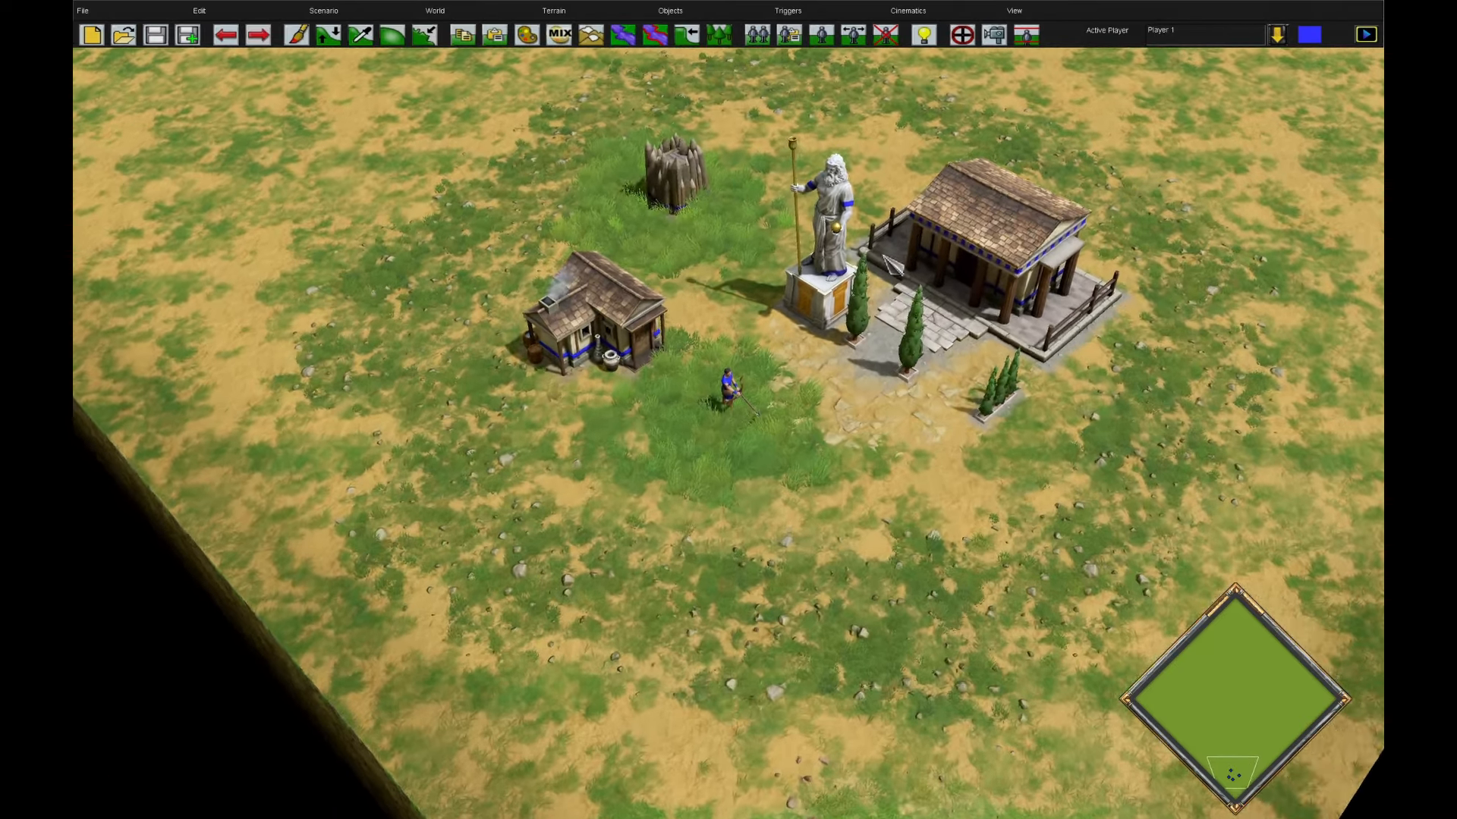
scroll(901, 233, "down", 4)
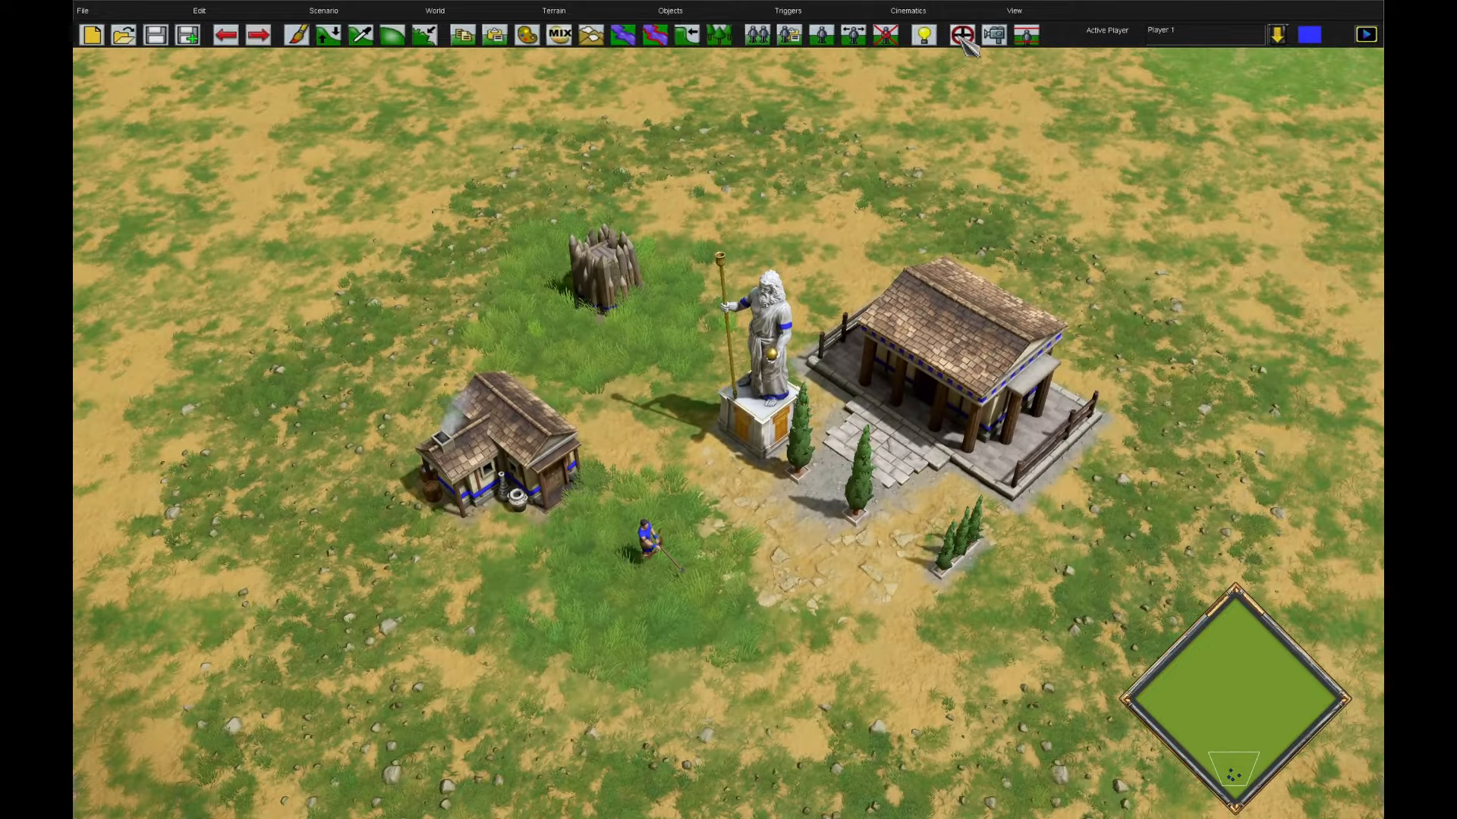
left_click(962, 34)
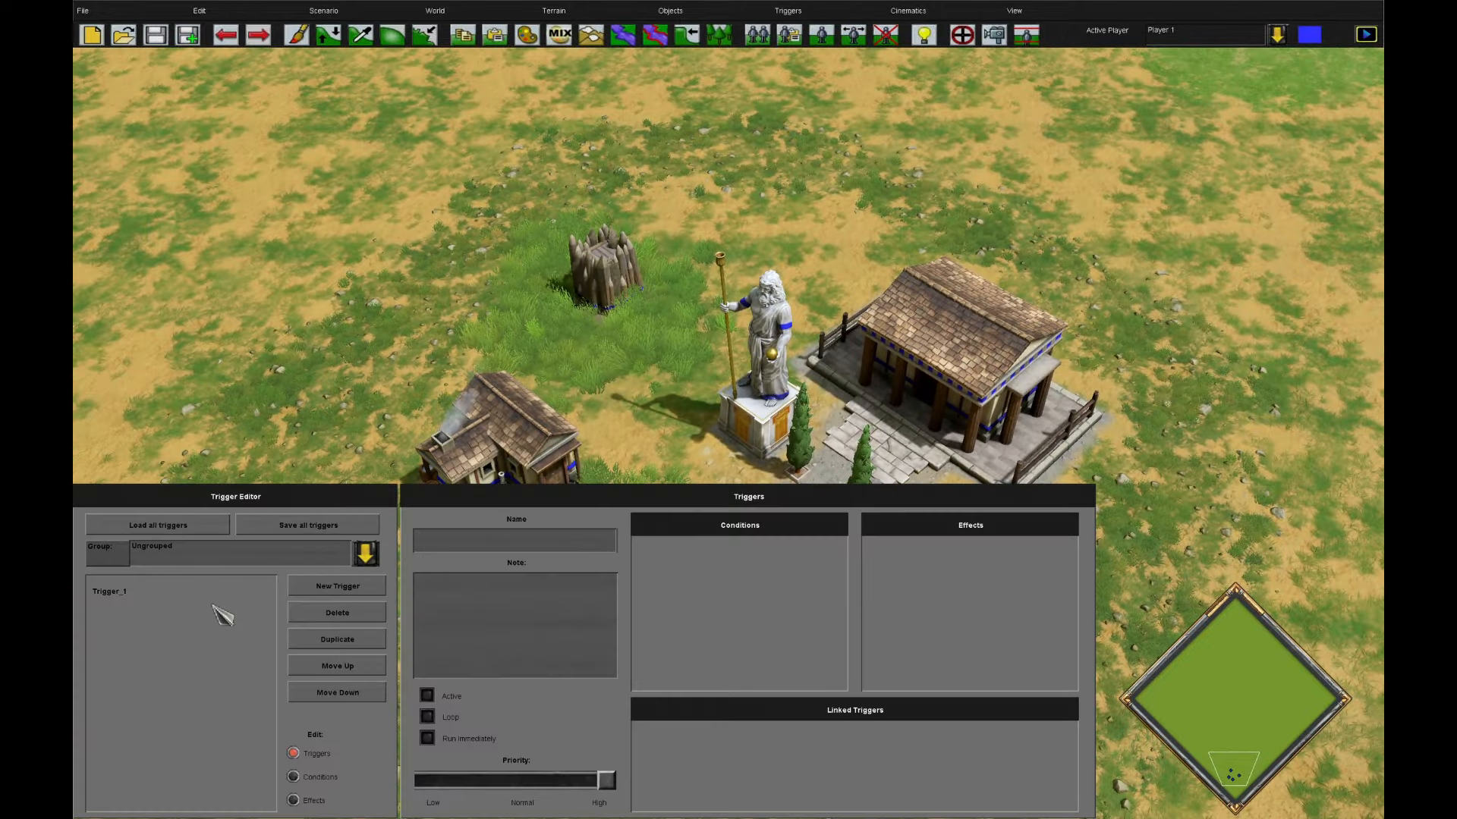
left_click(201, 595)
left_click(293, 801)
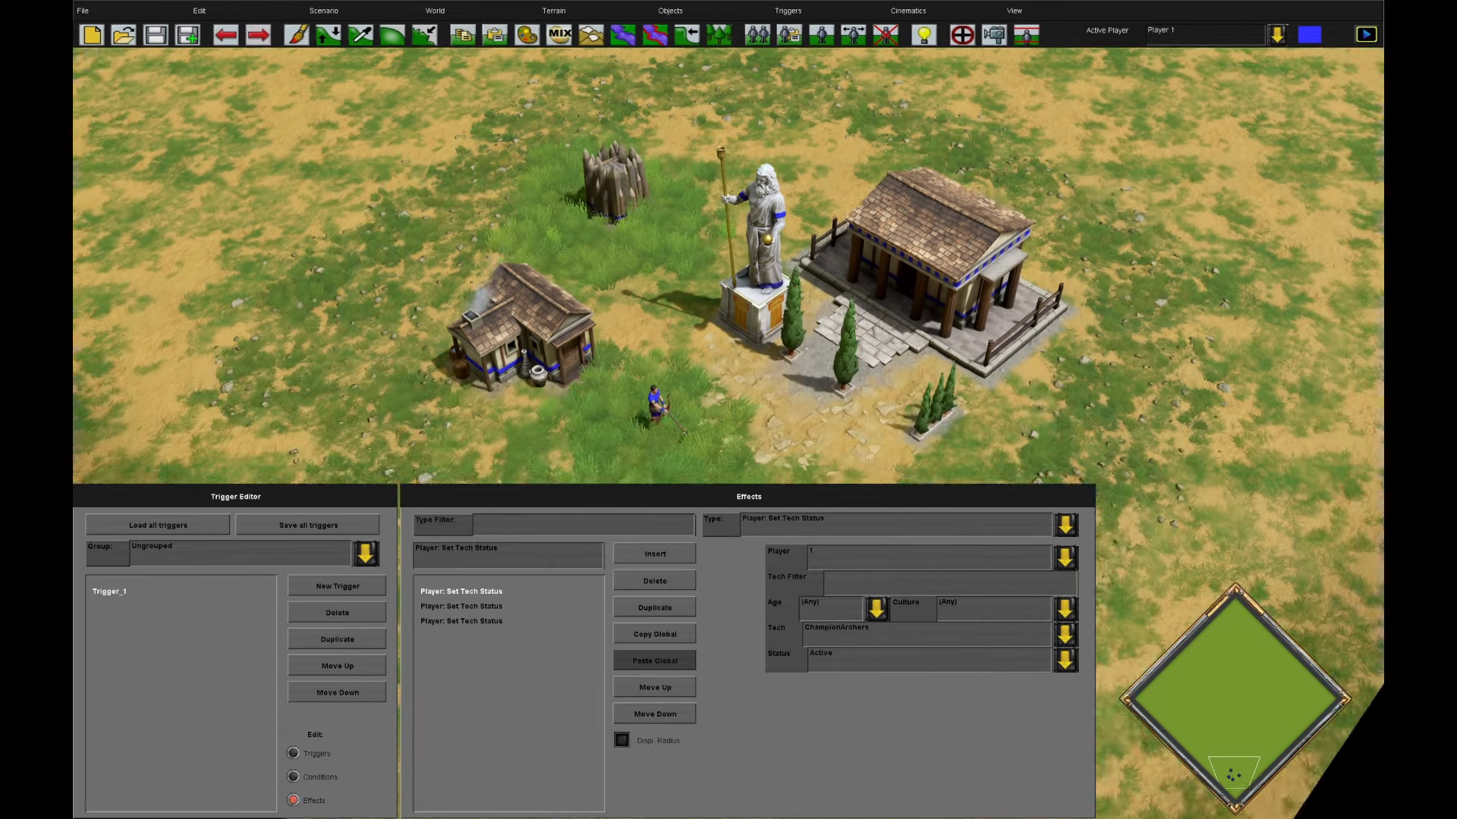
left_click(674, 584)
left_click(672, 583)
left_click(667, 581)
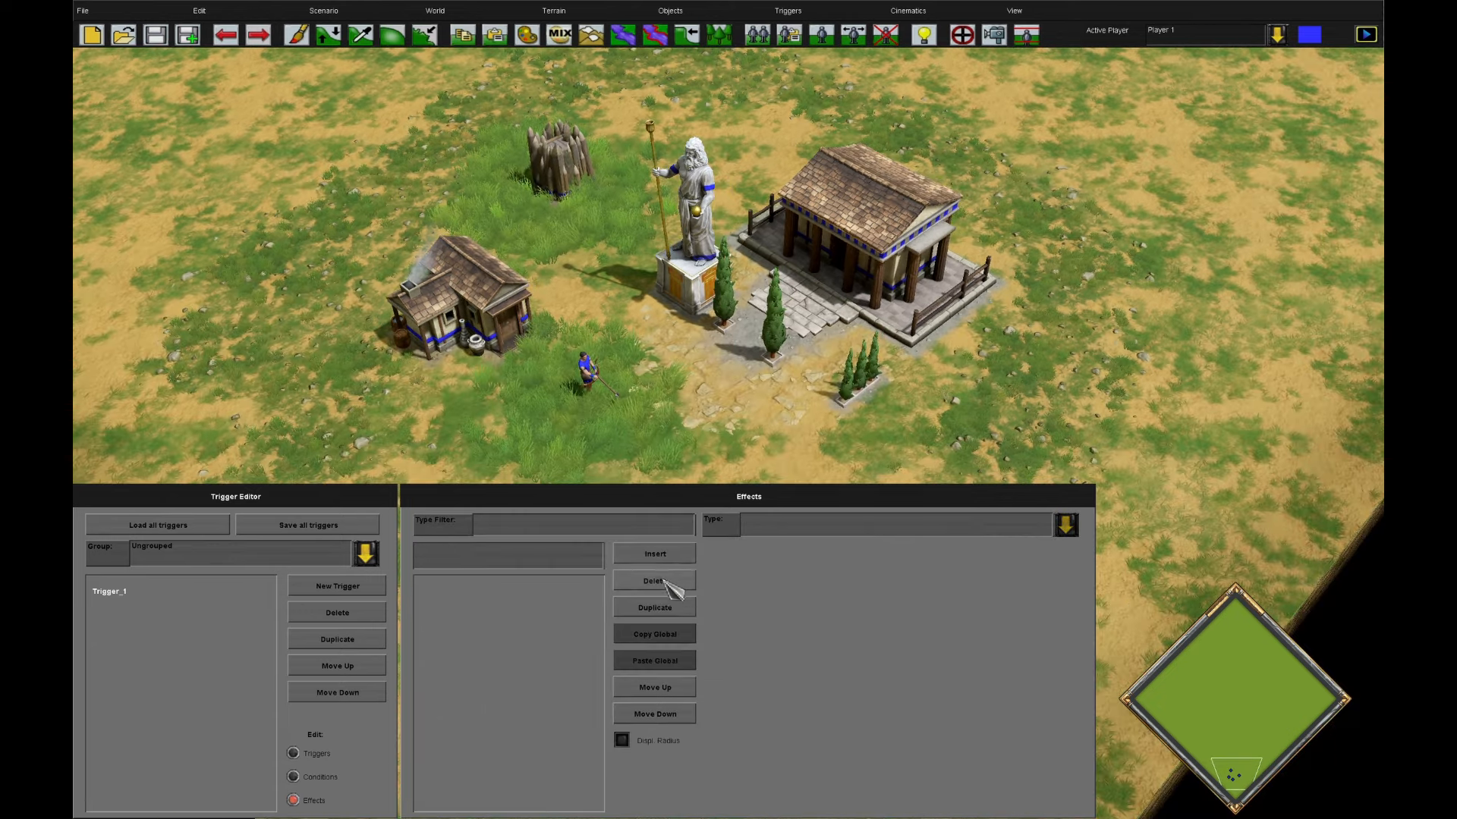
- Add a Player: Age Up Spawning effect for player 1, filtering the types by "spawn", and turn its Enable option off
left_click(677, 558)
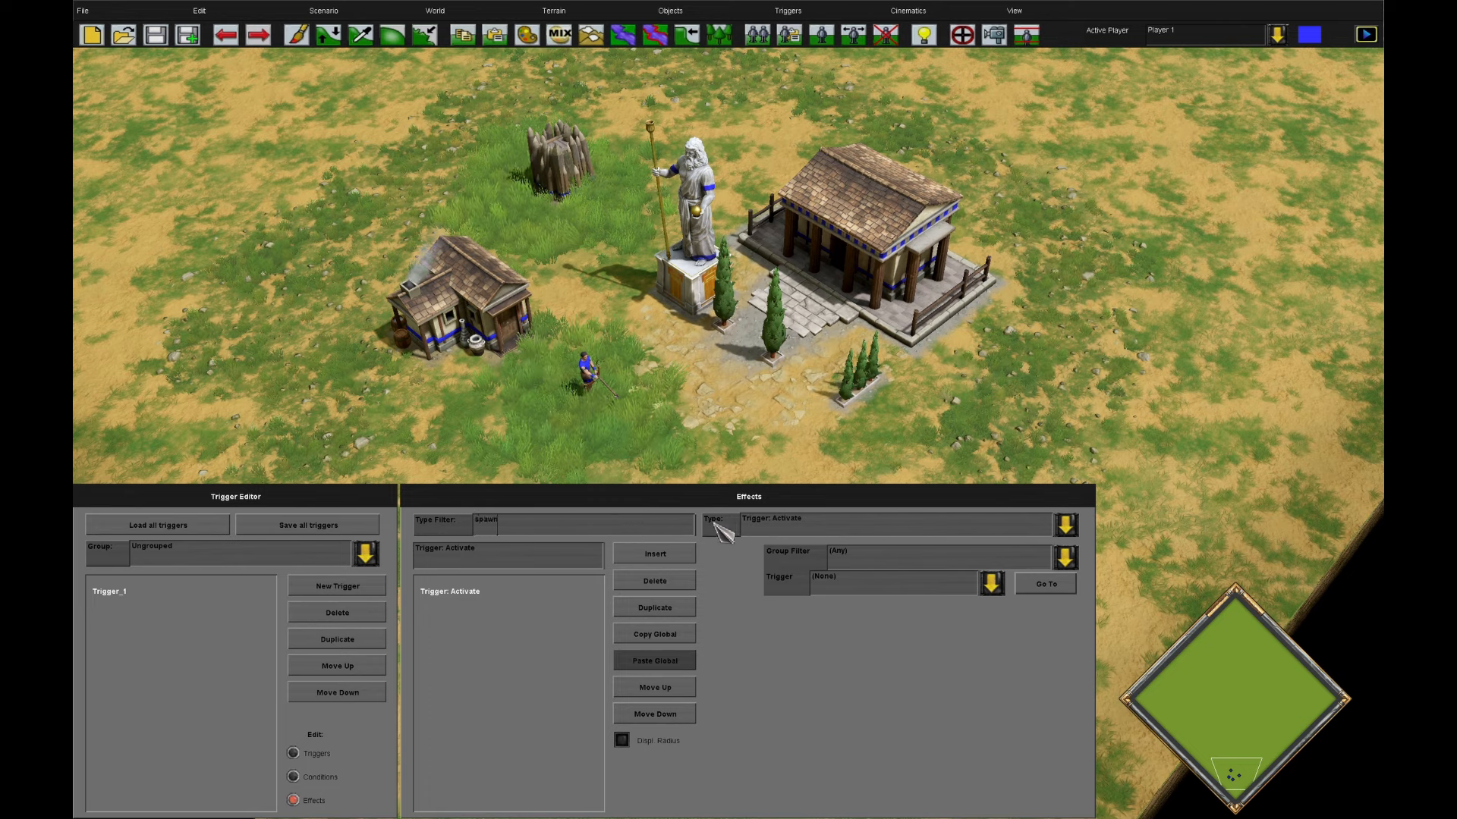
left_click(785, 526)
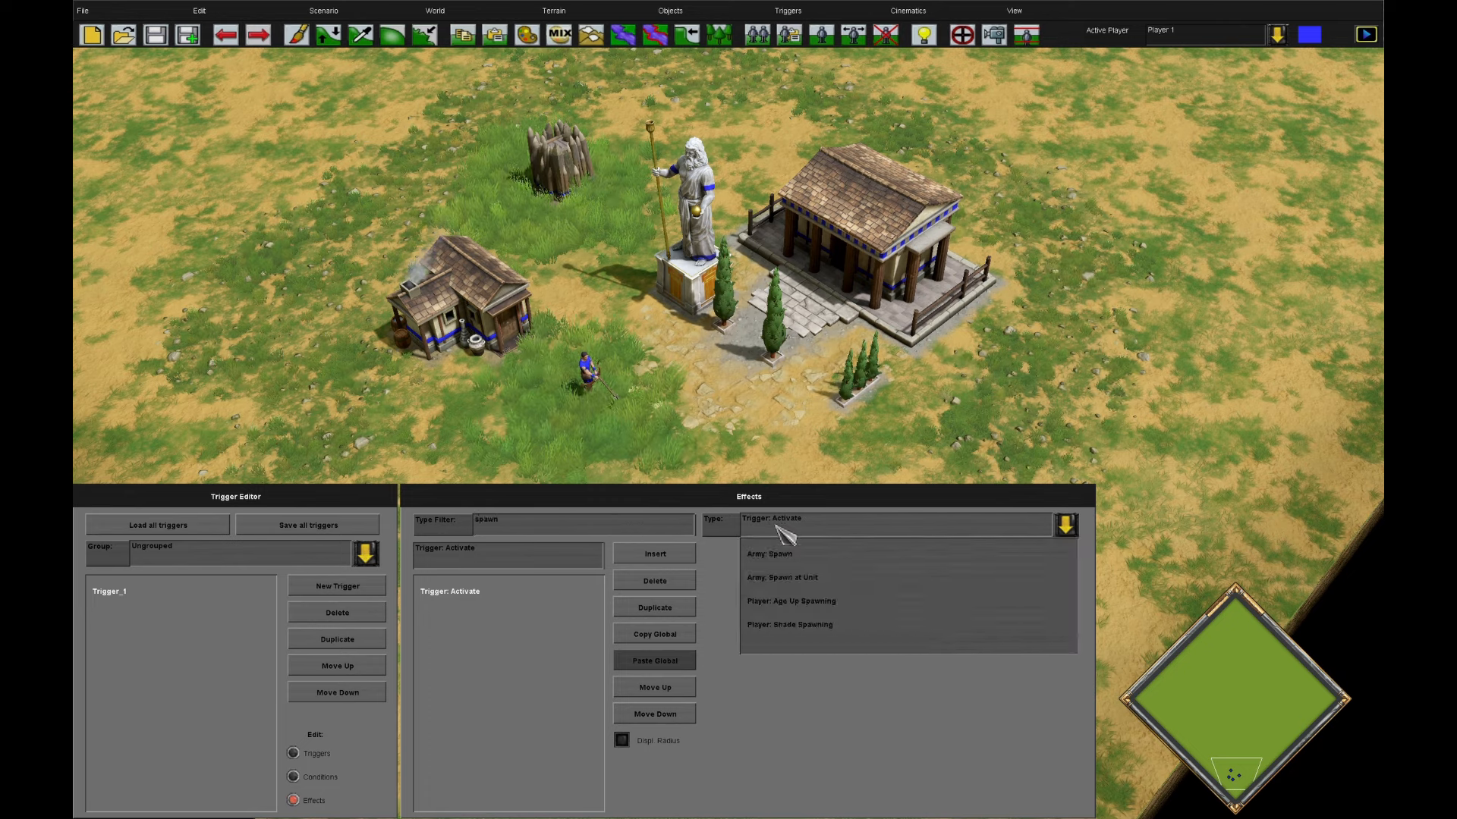
left_click(908, 602)
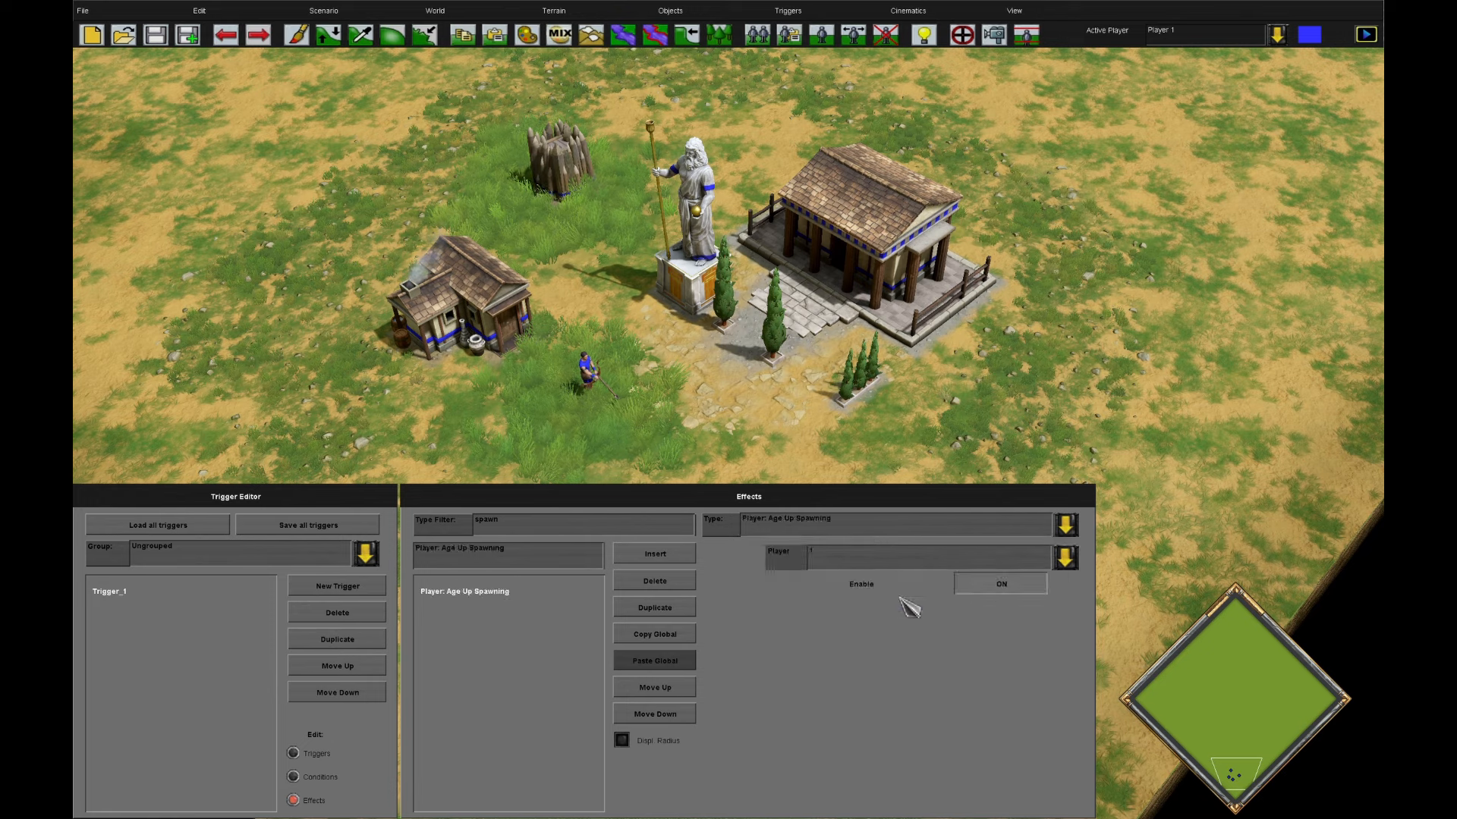
left_click(1003, 588)
- Add a second effect of type Player: Shade Spawning for player 1 and set its Enable option to OFF
left_click(655, 554)
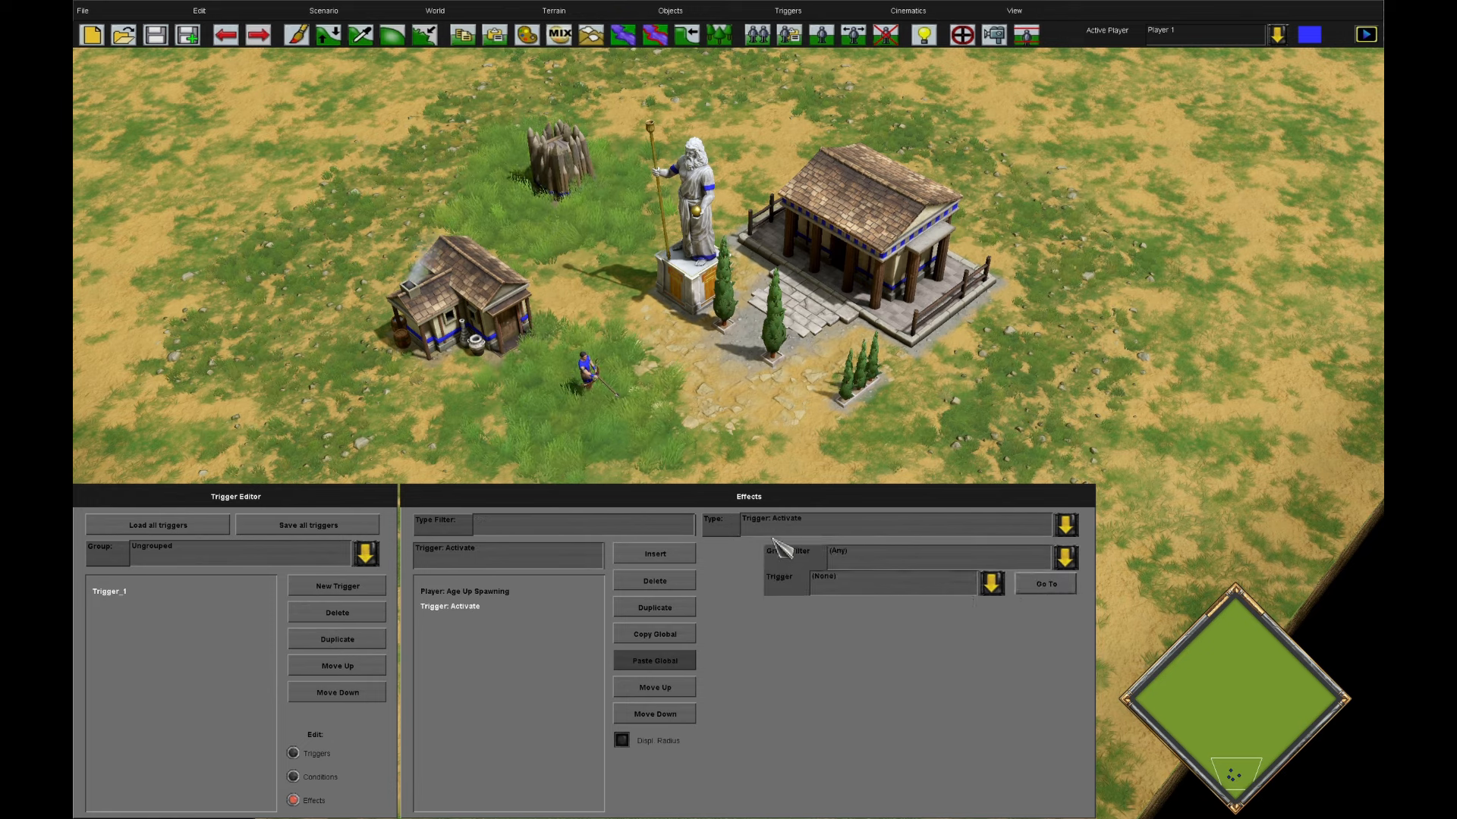
left_click(785, 525)
left_click(526, 523)
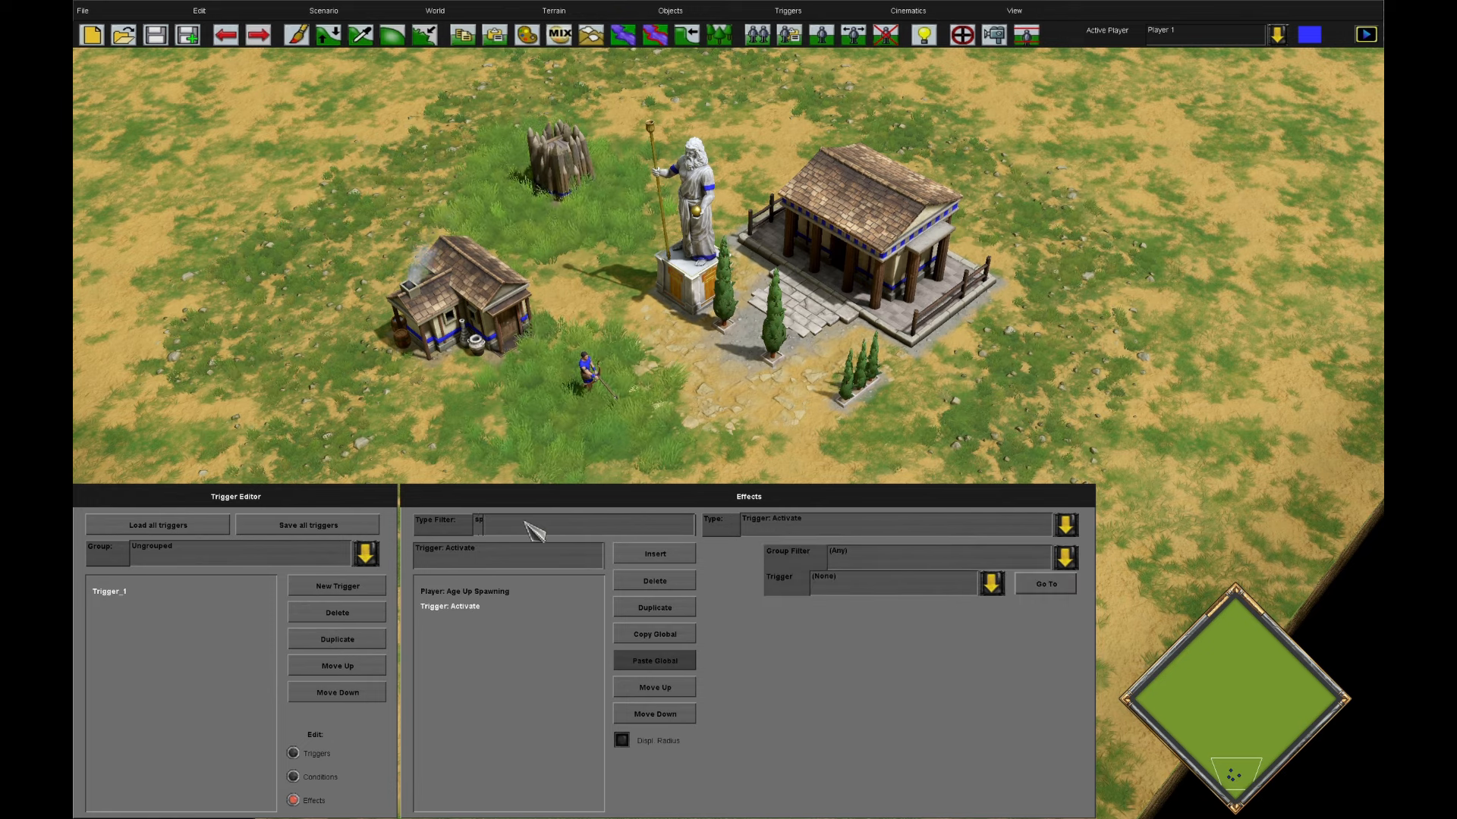
left_click(791, 523)
left_click(823, 625)
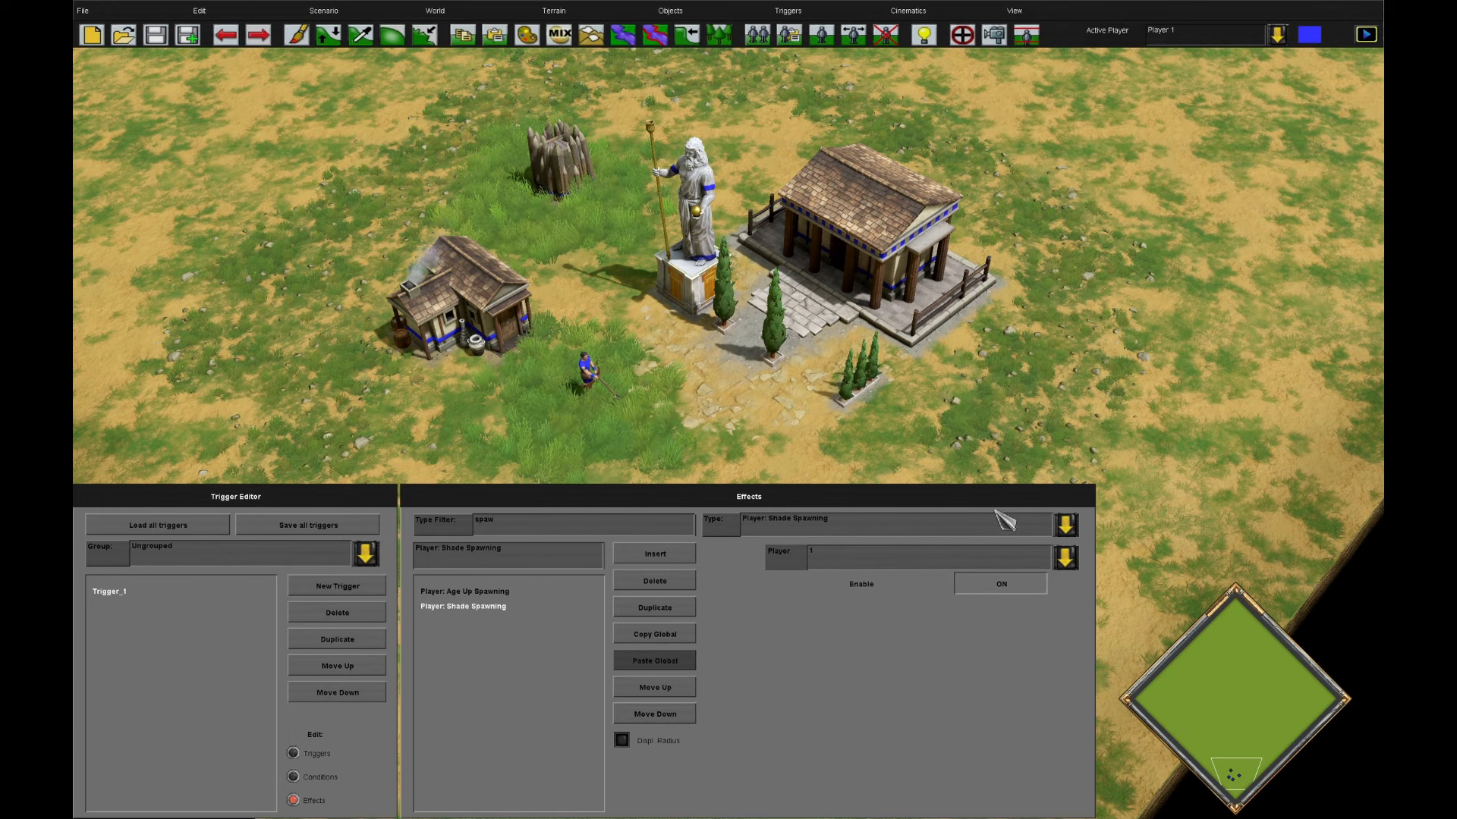
left_click(1009, 588)
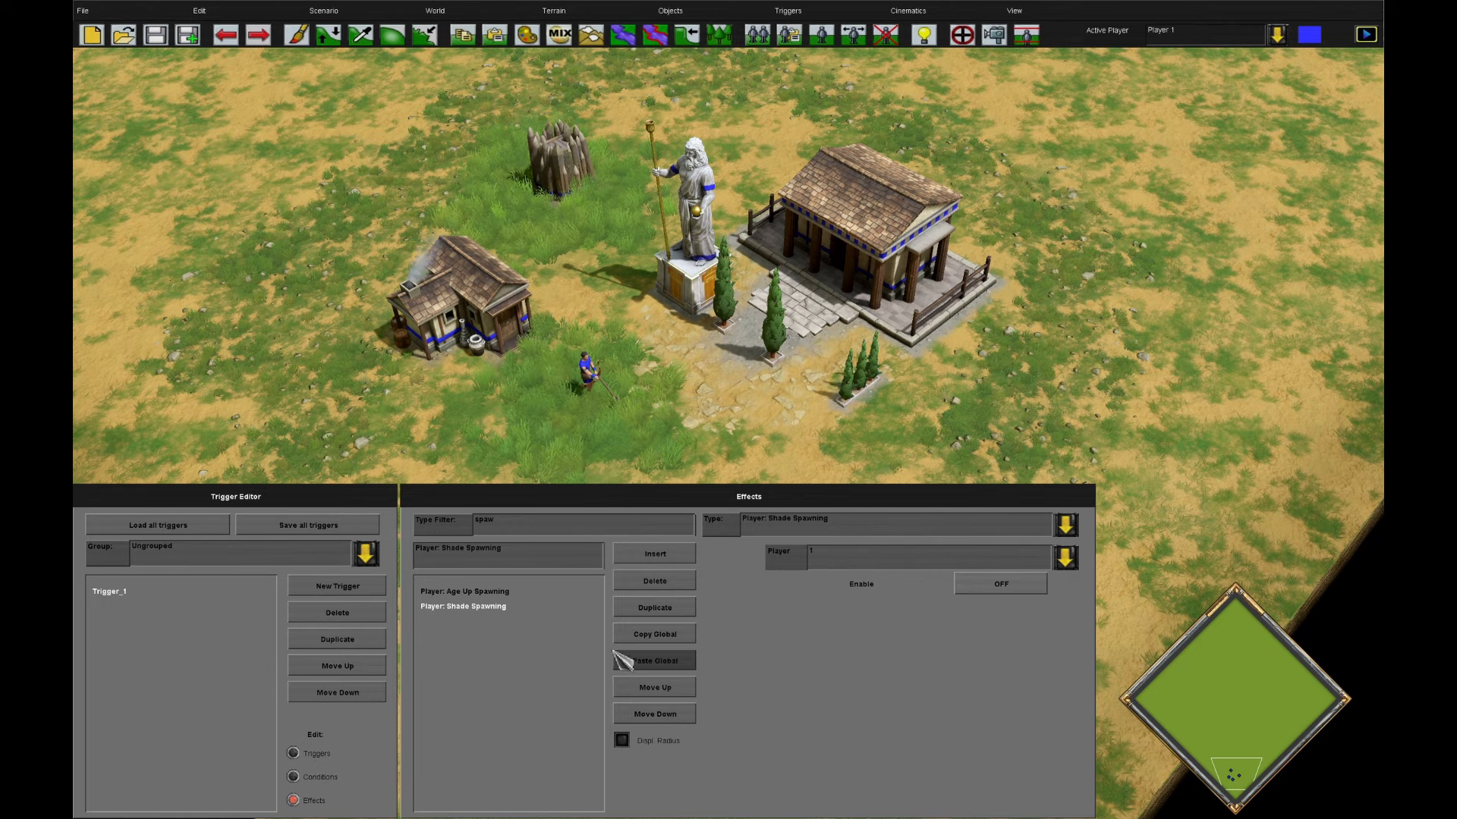
- Review the trigger's overview, return to its effects and set the Shade Spawning effect's Enable option to ON
left_click(316, 755)
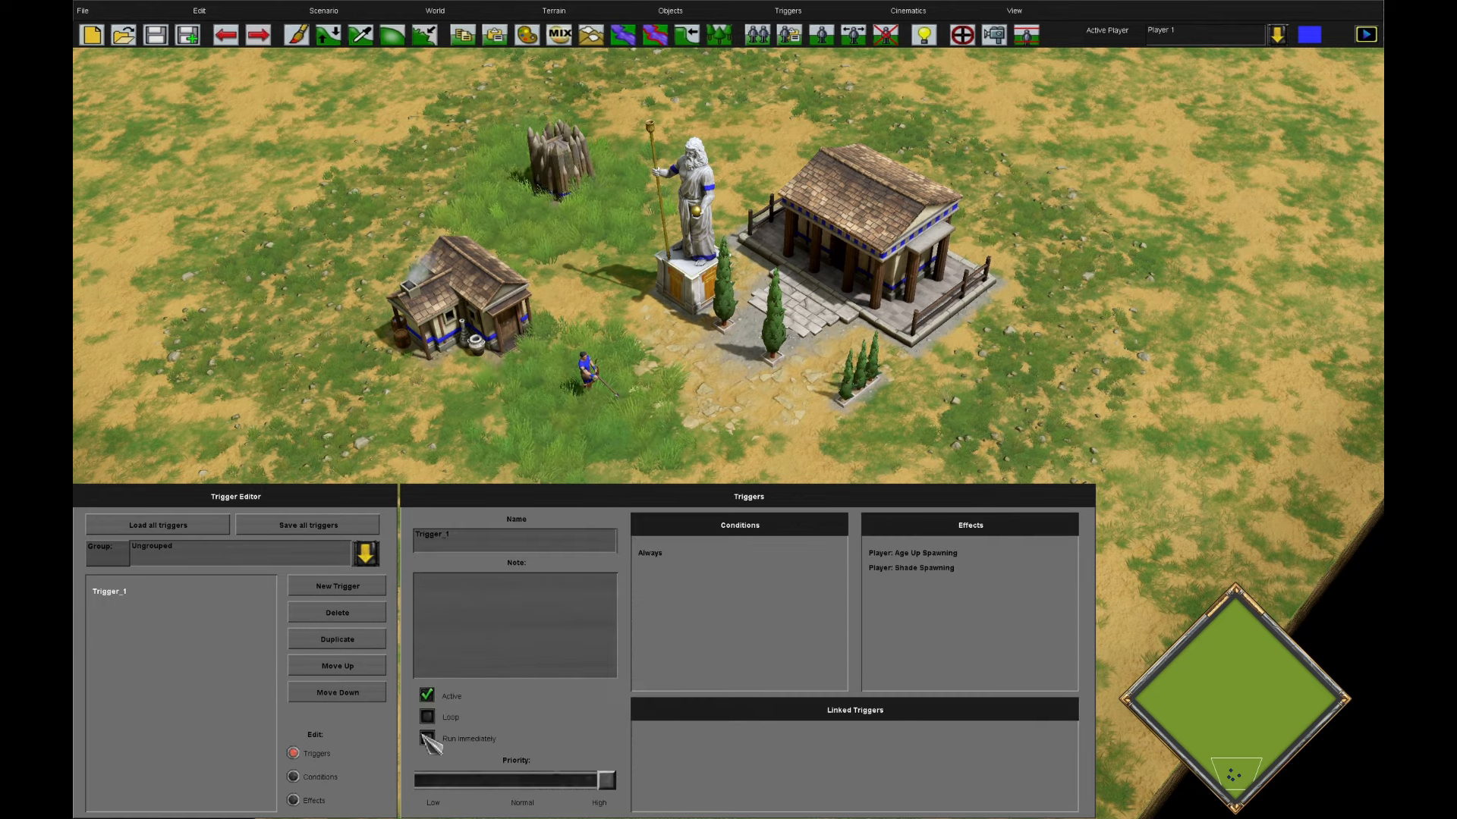
left_click(298, 802)
left_click(1013, 586)
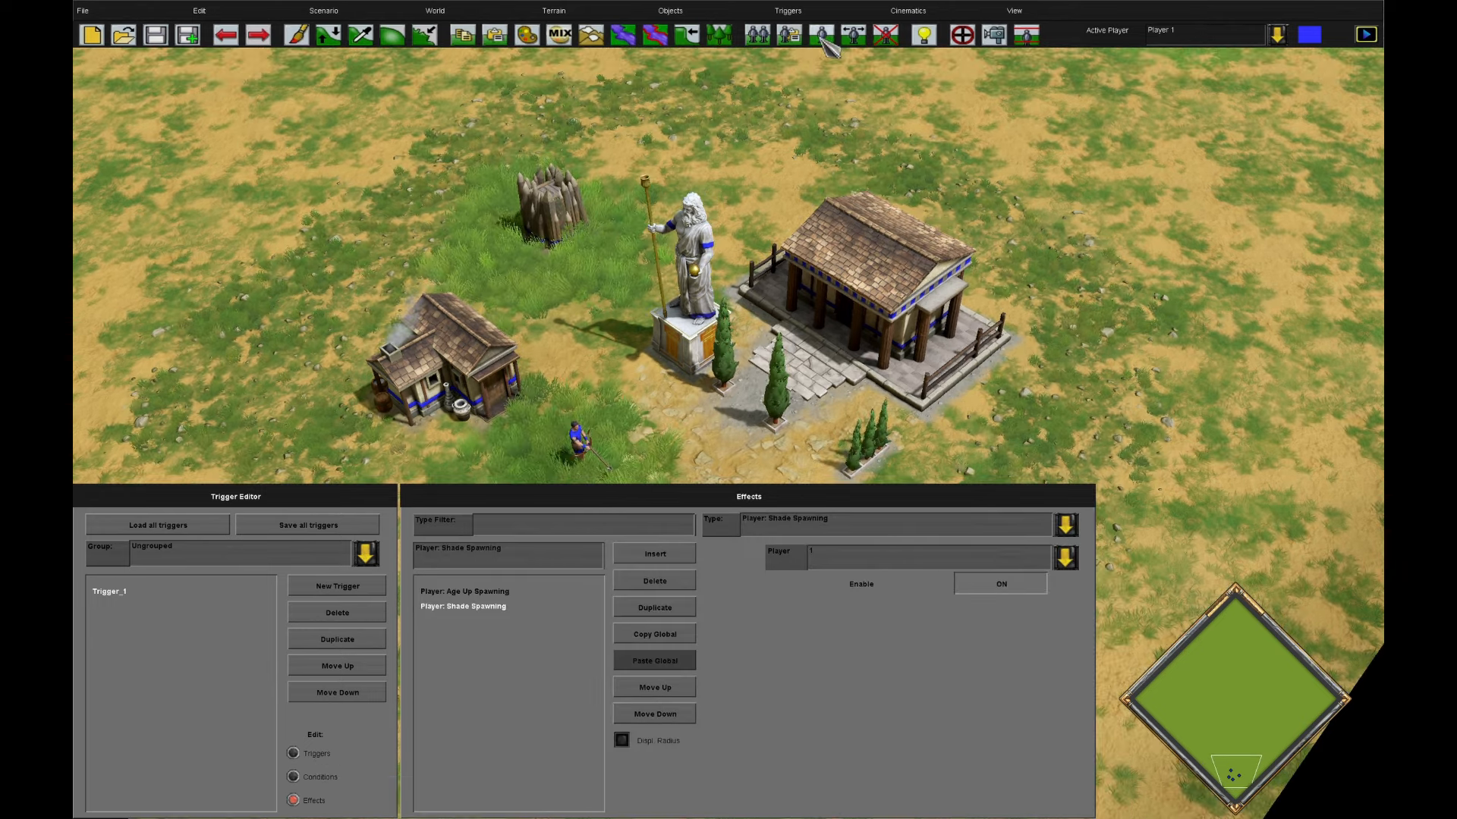
- Filter the placeable objects by "osiri", choose Osiris (Hero), and place him for player 2 in front of the small house
left_click(823, 37)
left_click(848, 624)
type("osiri")
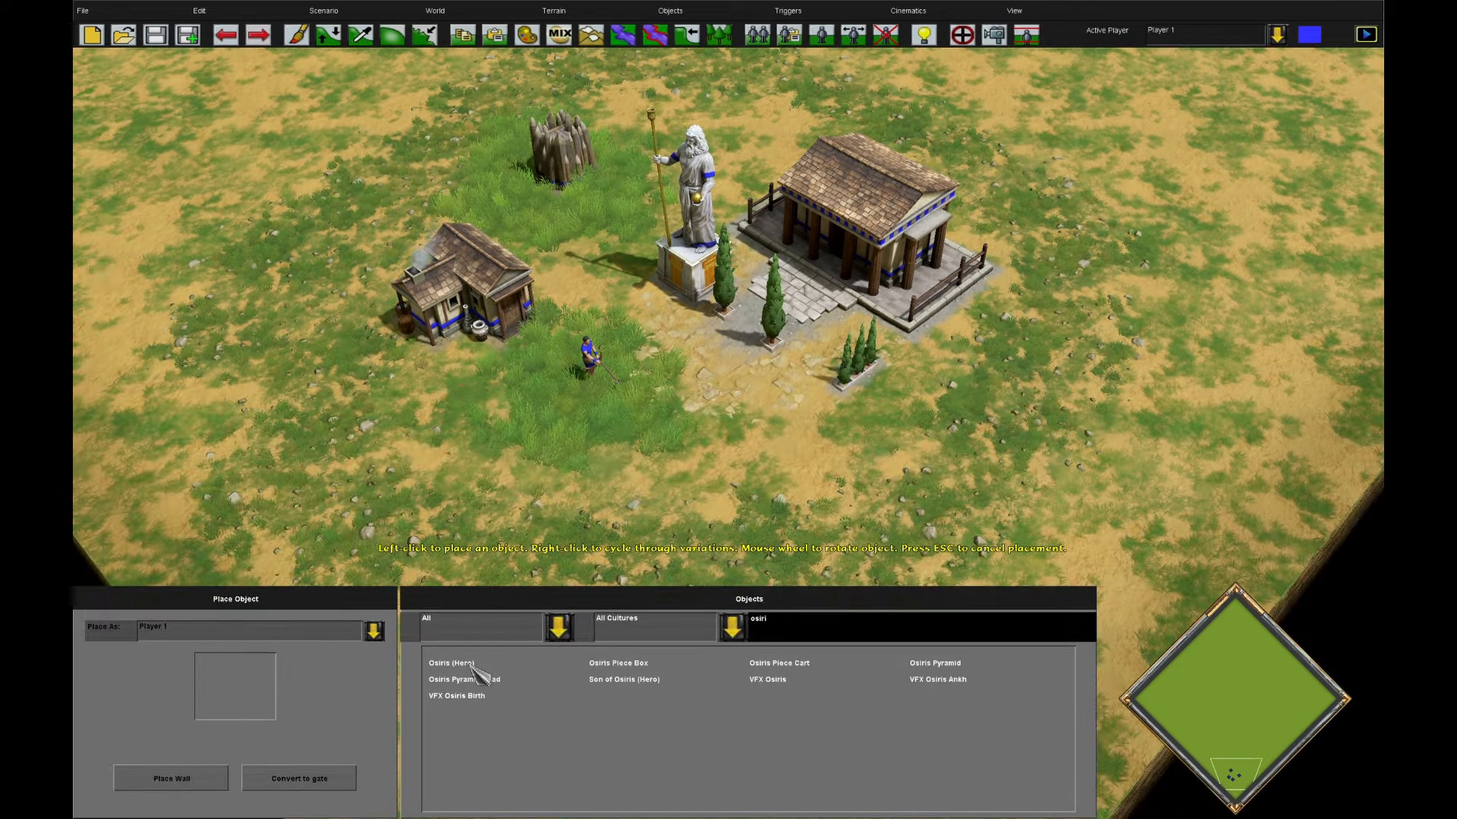
left_click(469, 665)
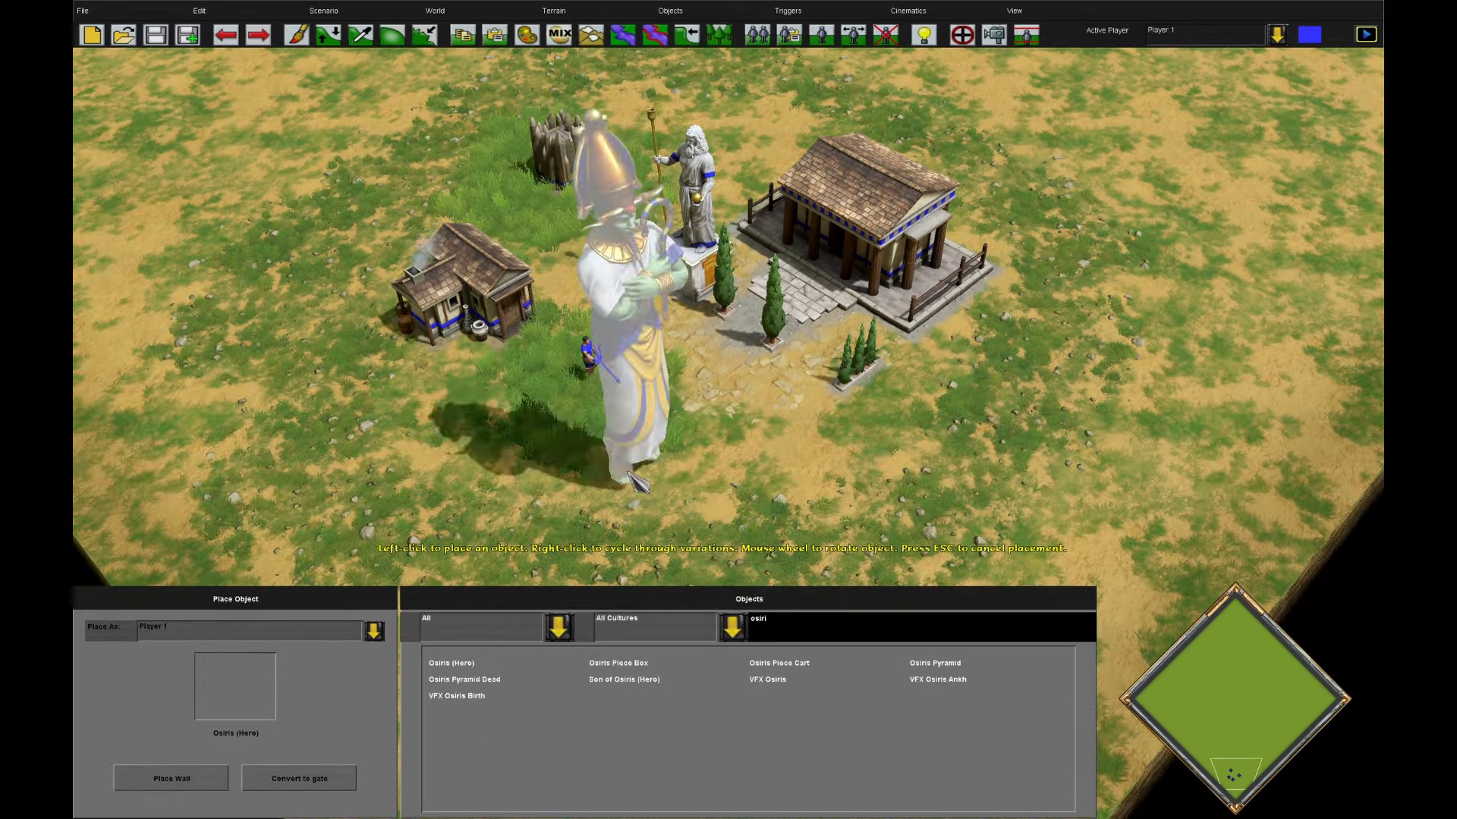
left_click(668, 459)
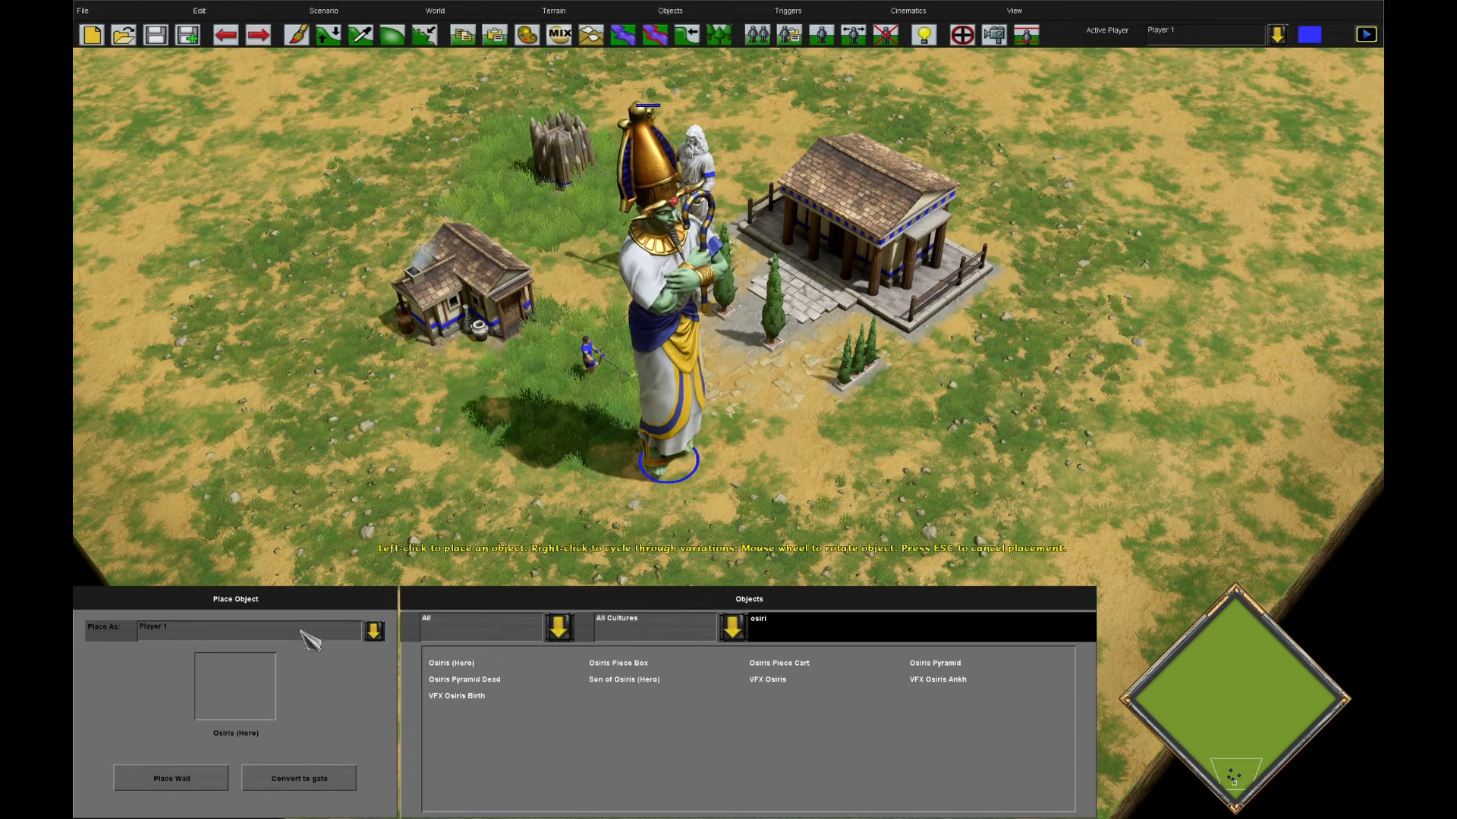
left_click(220, 631)
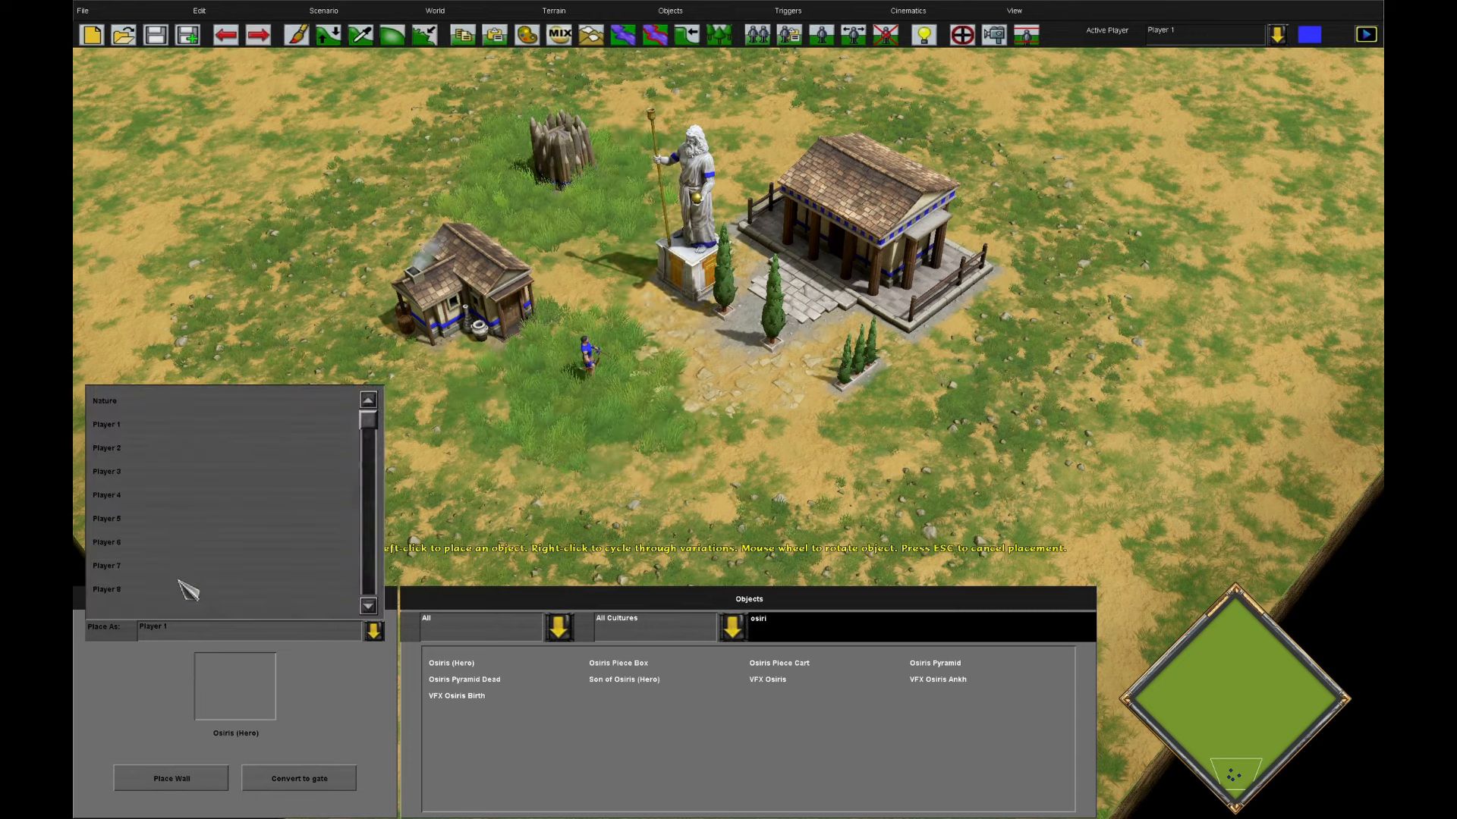
left_click(141, 449)
left_click(475, 515)
key("Escape")
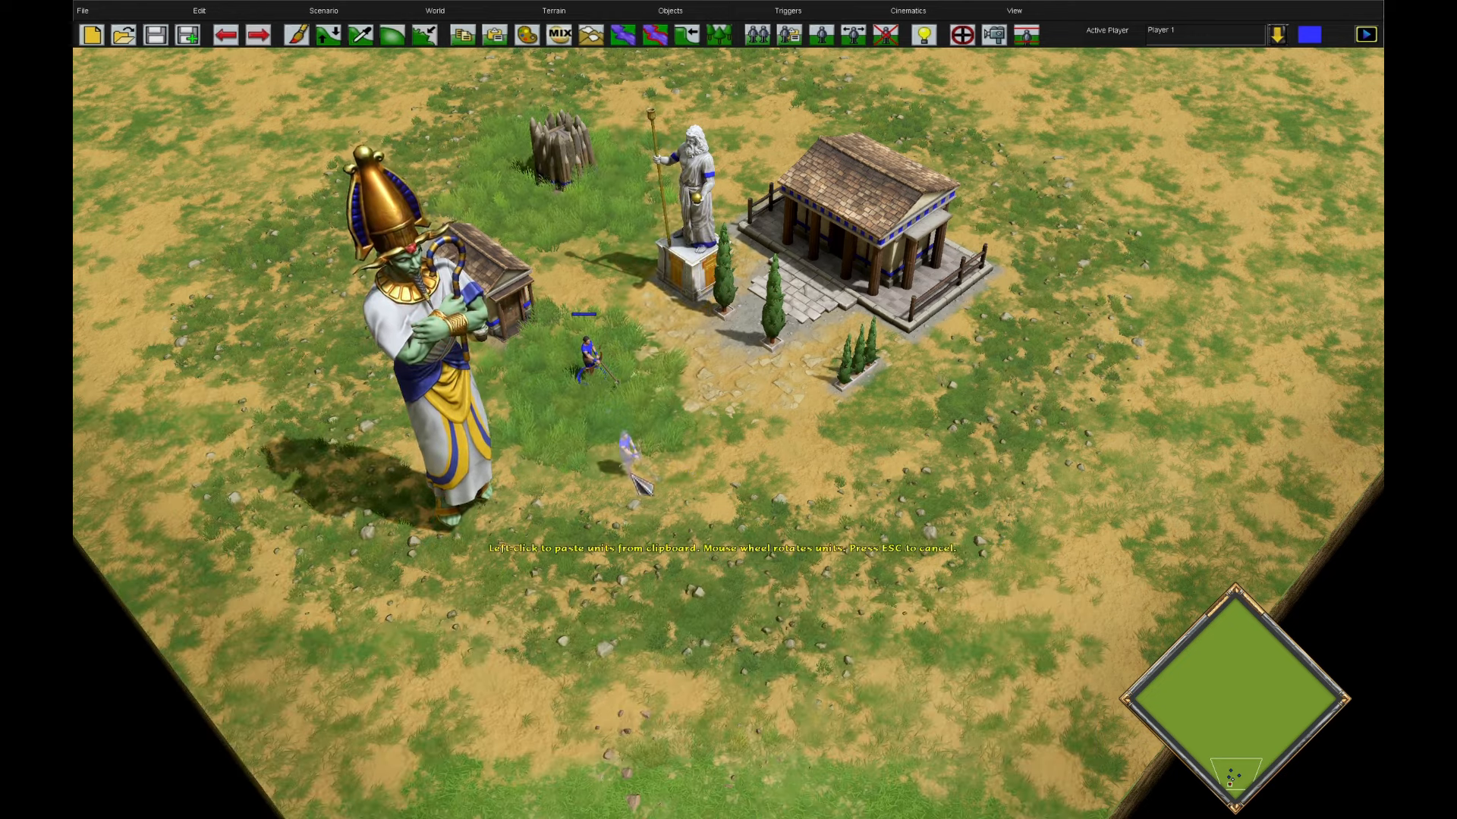
- Paste a group of copies of player 1's Toxotes on the open ground near Osiris
key("ctrl+v")
left_click(577, 644)
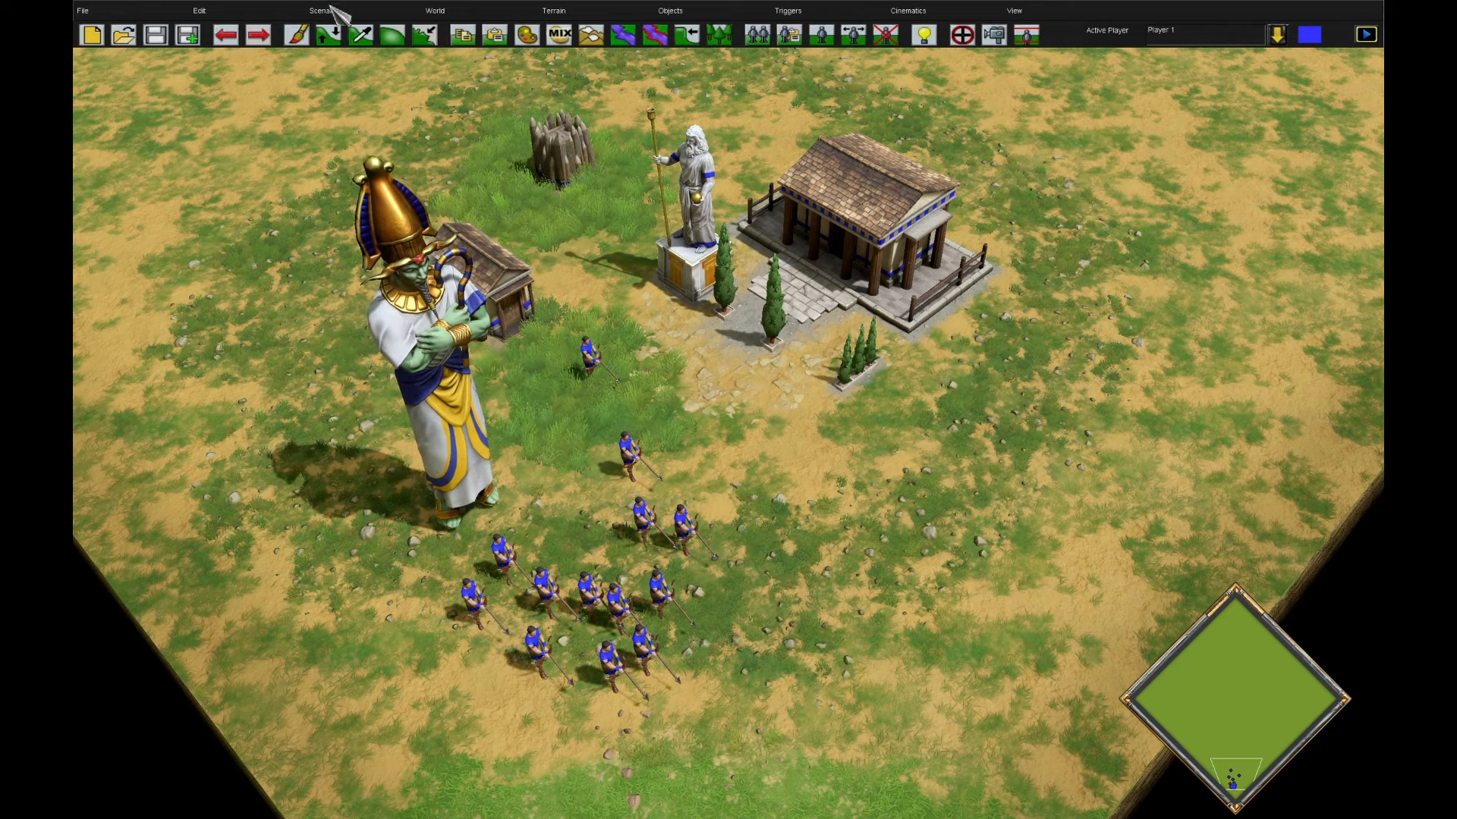
- Playtest the scenario, select all of player 1's Toxotes and watch their fight against Osiris
left_click(323, 10)
left_click(410, 105)
left_click(795, 371)
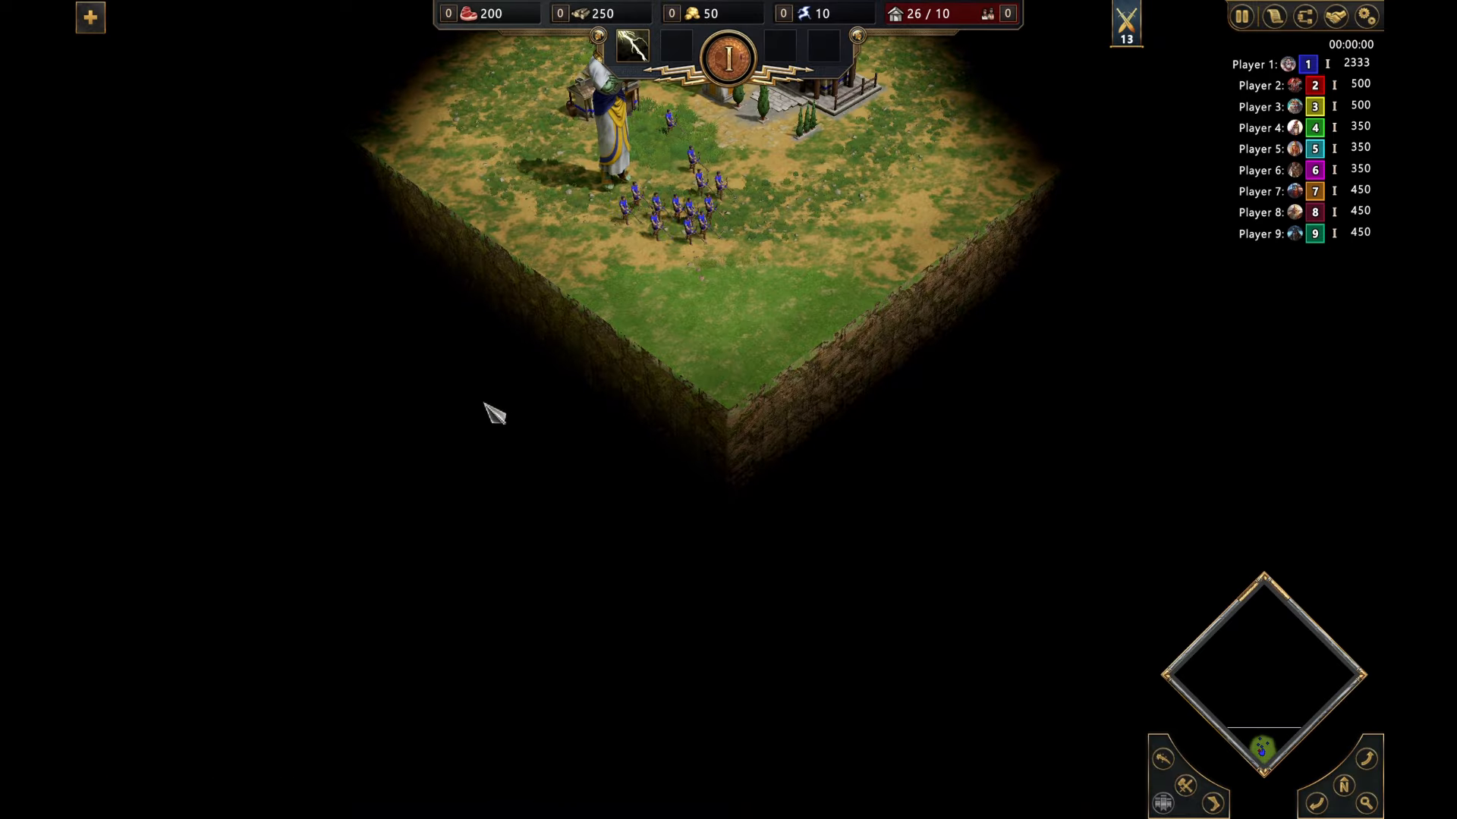
double_click(704, 167)
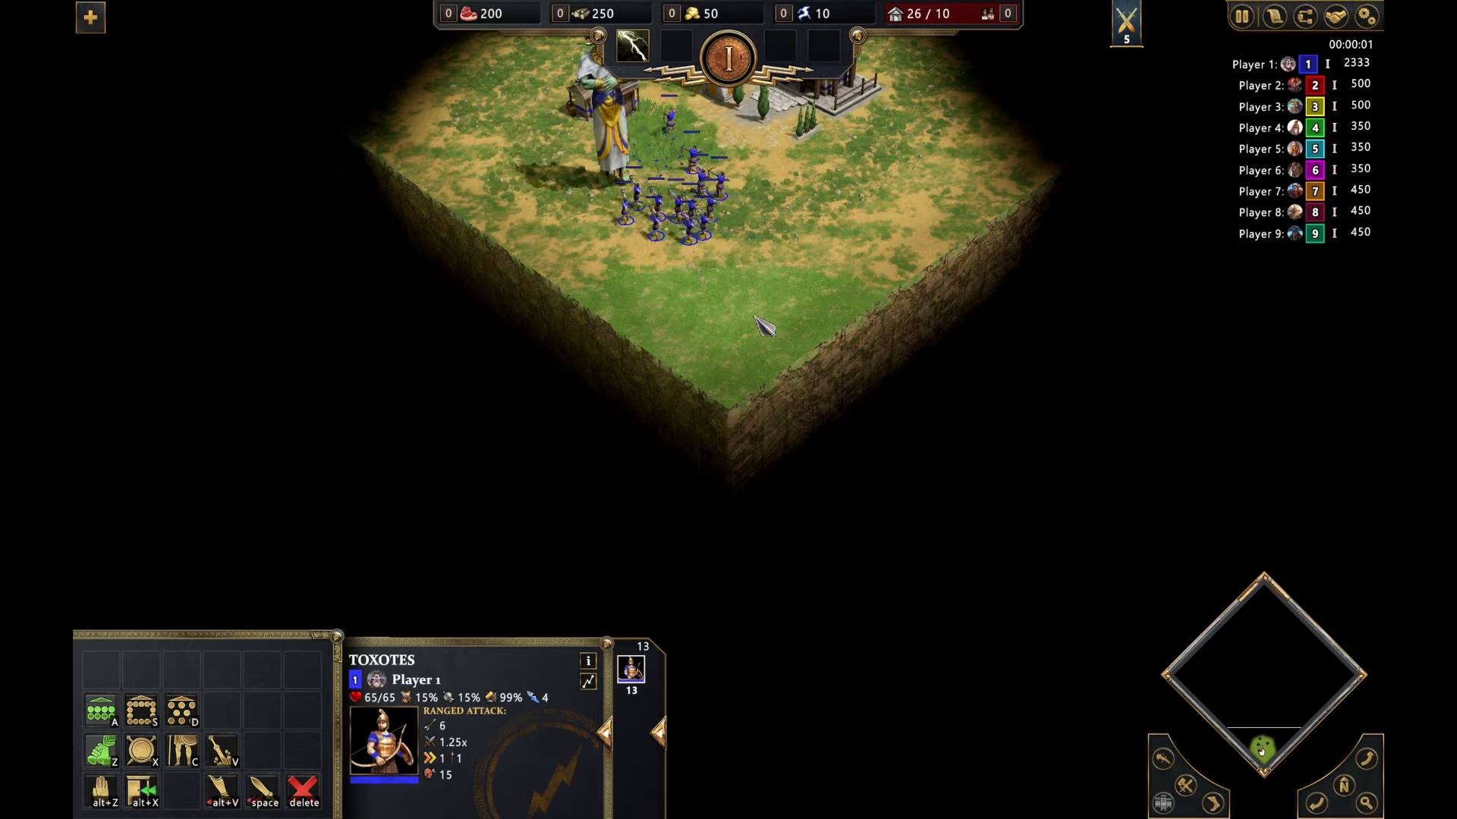
scroll(622, 131, "up", 1)
scroll(630, 141, "up", 3)
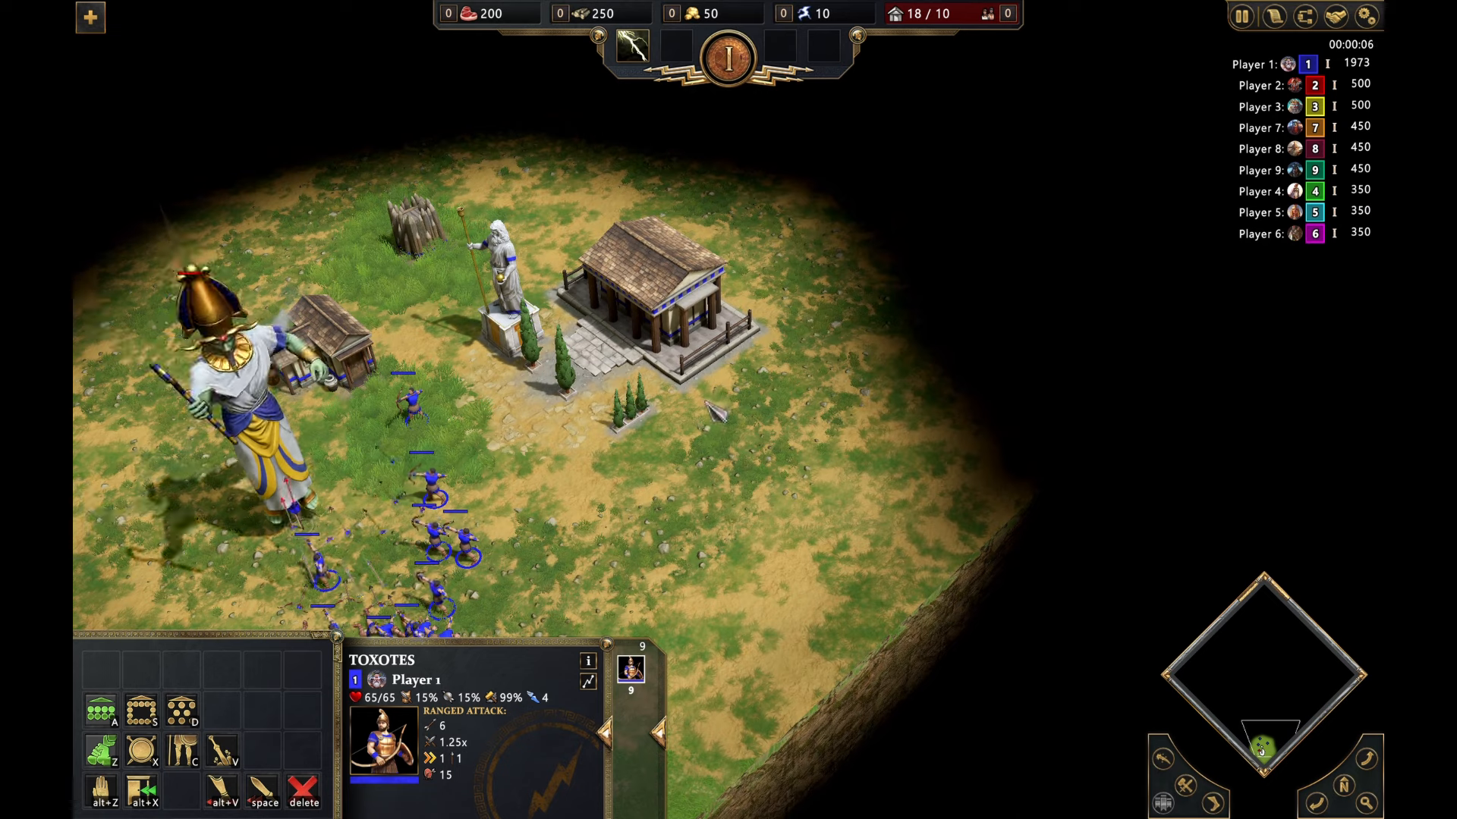
scroll(594, 531, "up", 1)
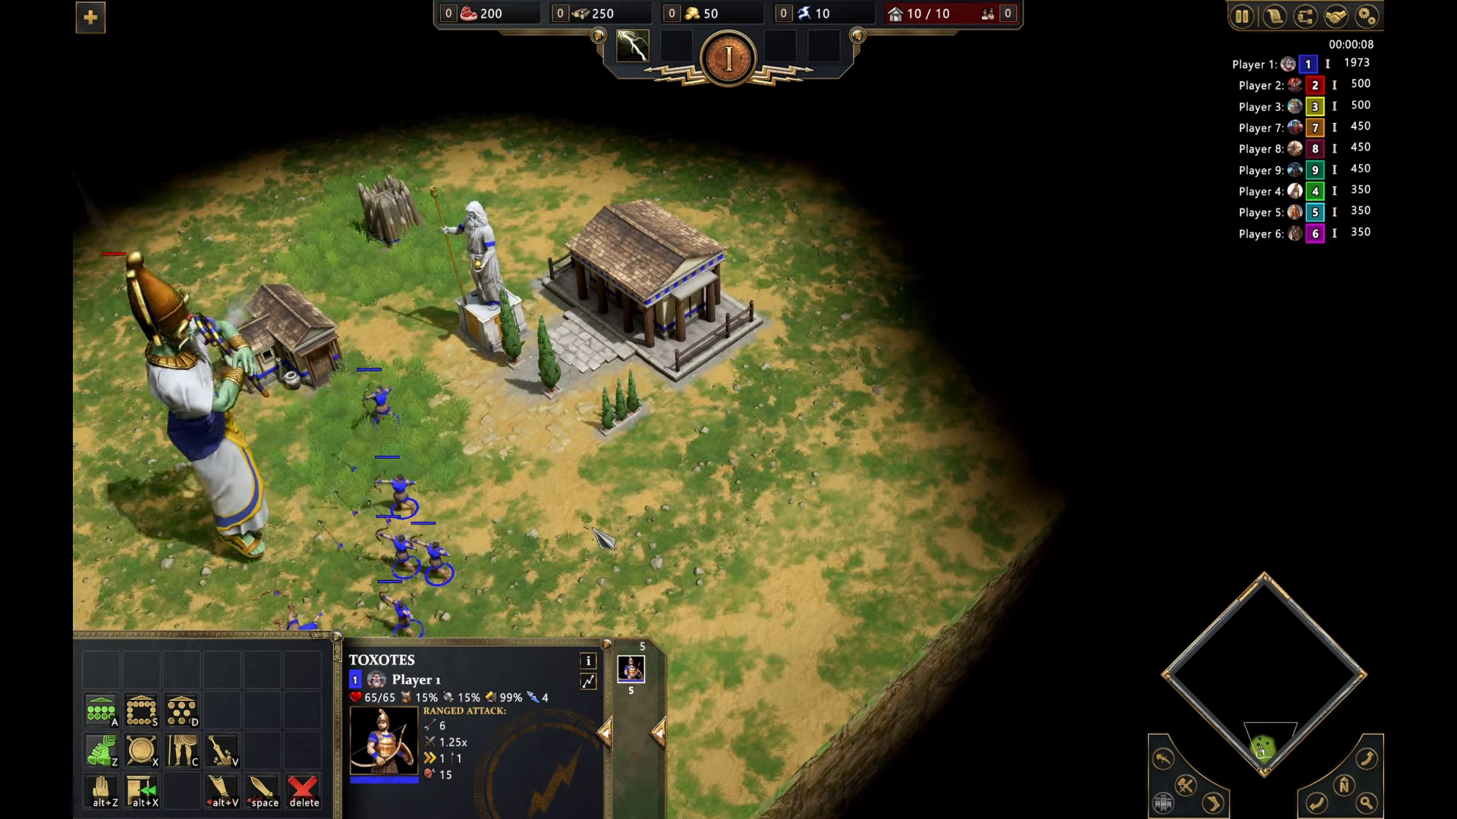
key("Left")
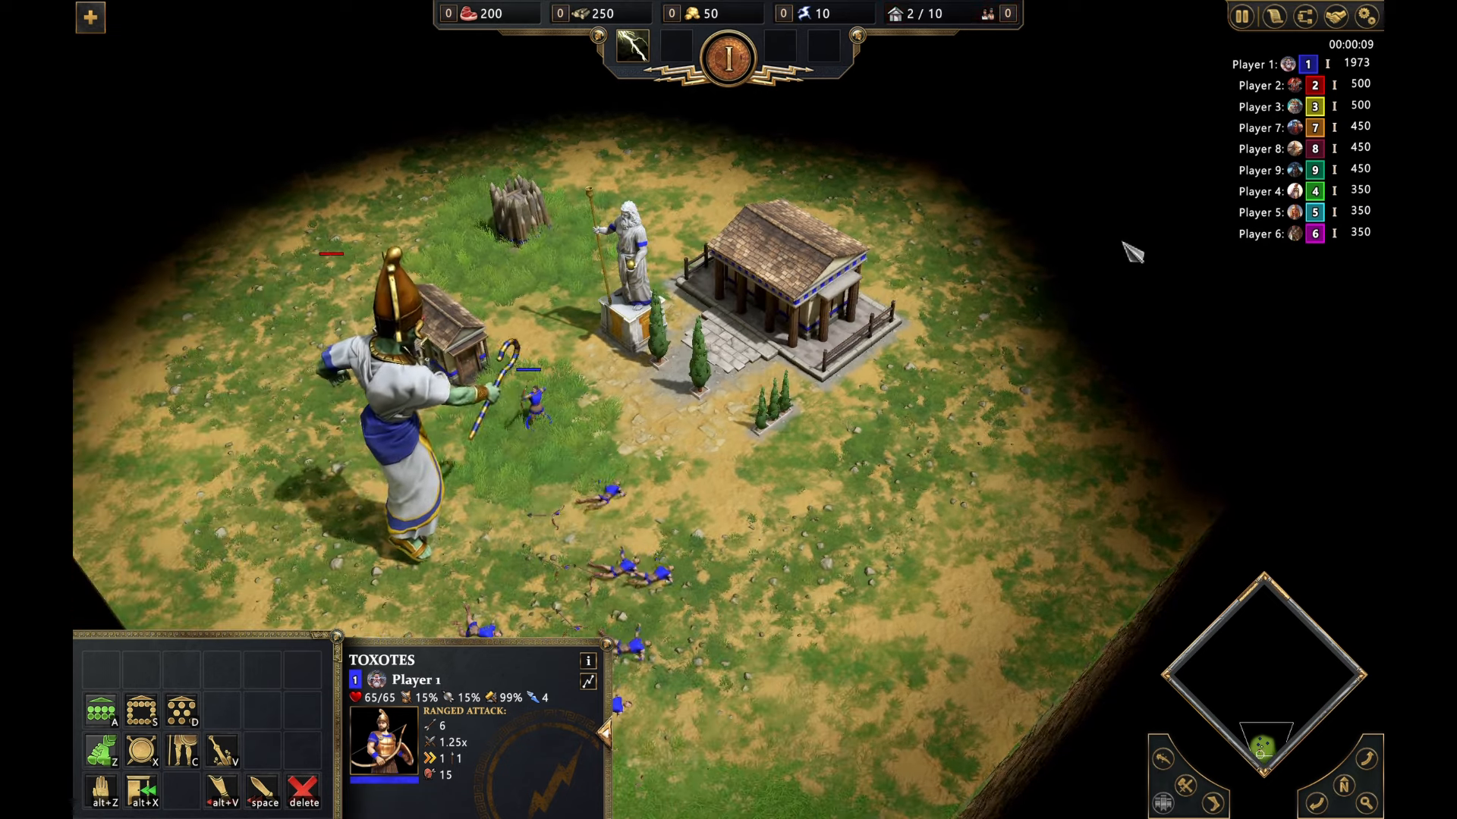
- Quit the playtest from its pause options and return to the scenario editor
left_click(1241, 16)
left_click(703, 539)
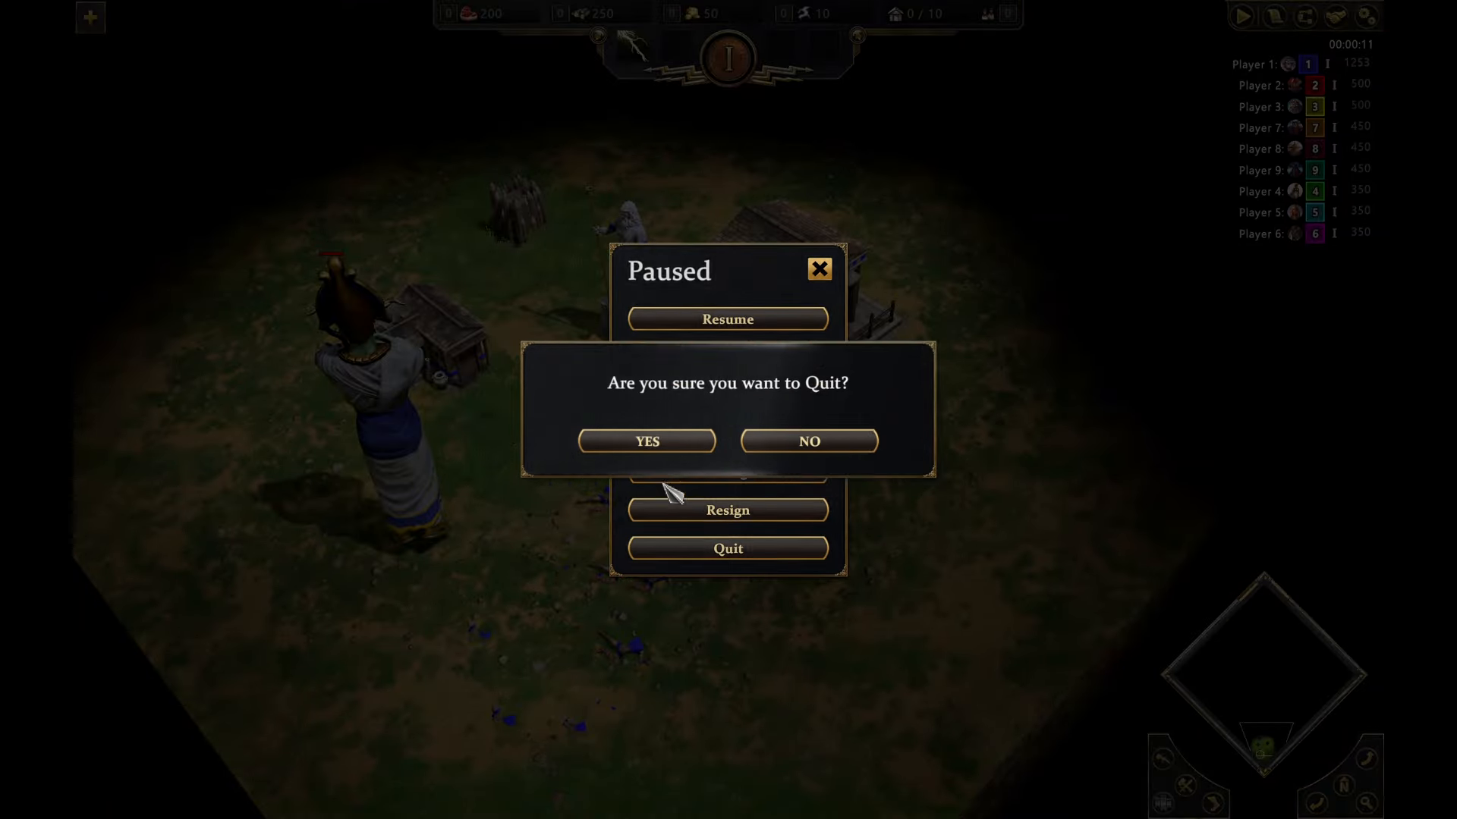
left_click(670, 443)
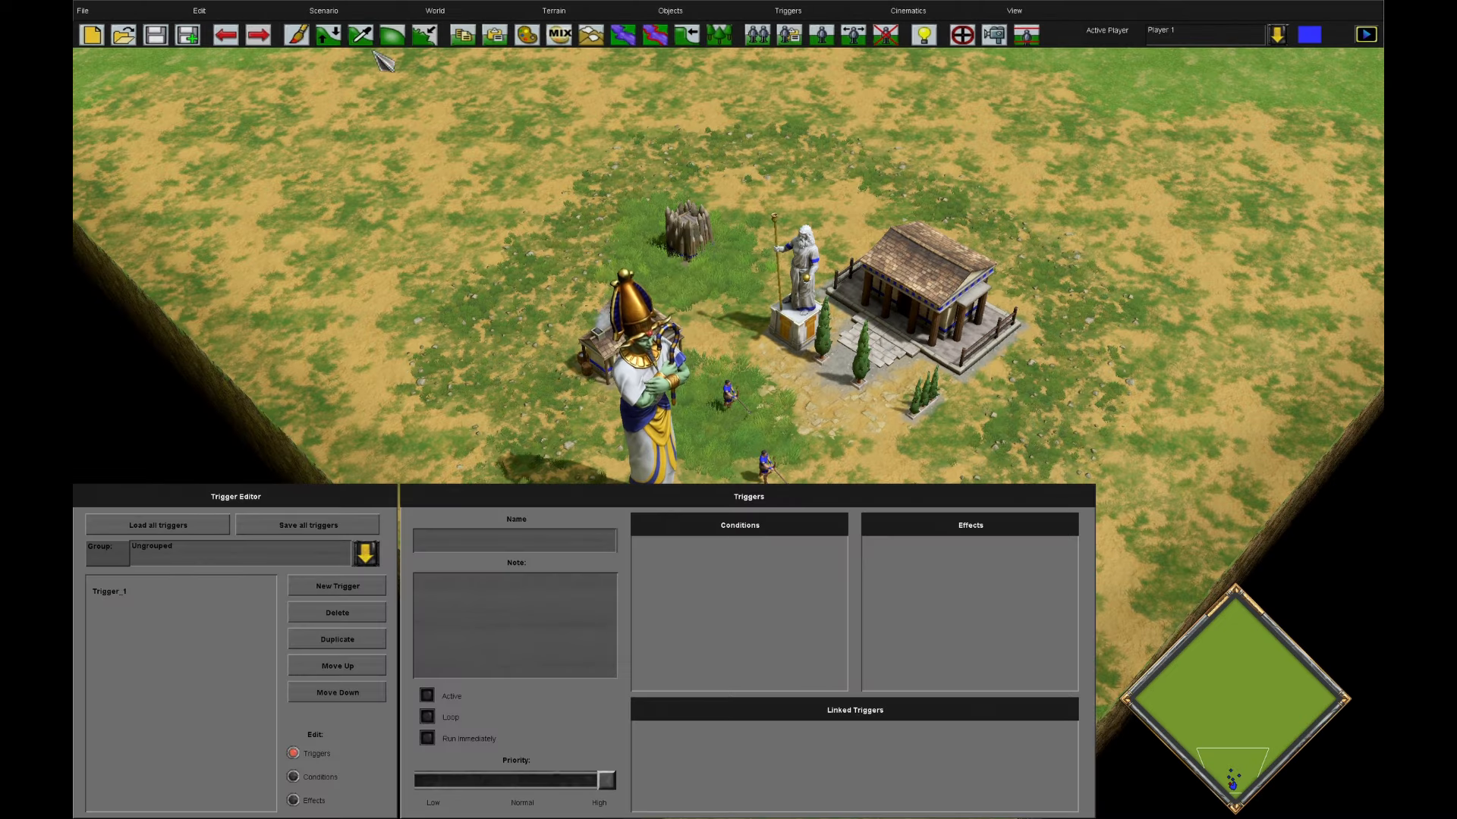
- Set player 1's major god to Hades in the scenario's player data
left_click(380, 10)
left_click(409, 102)
left_click(177, 175)
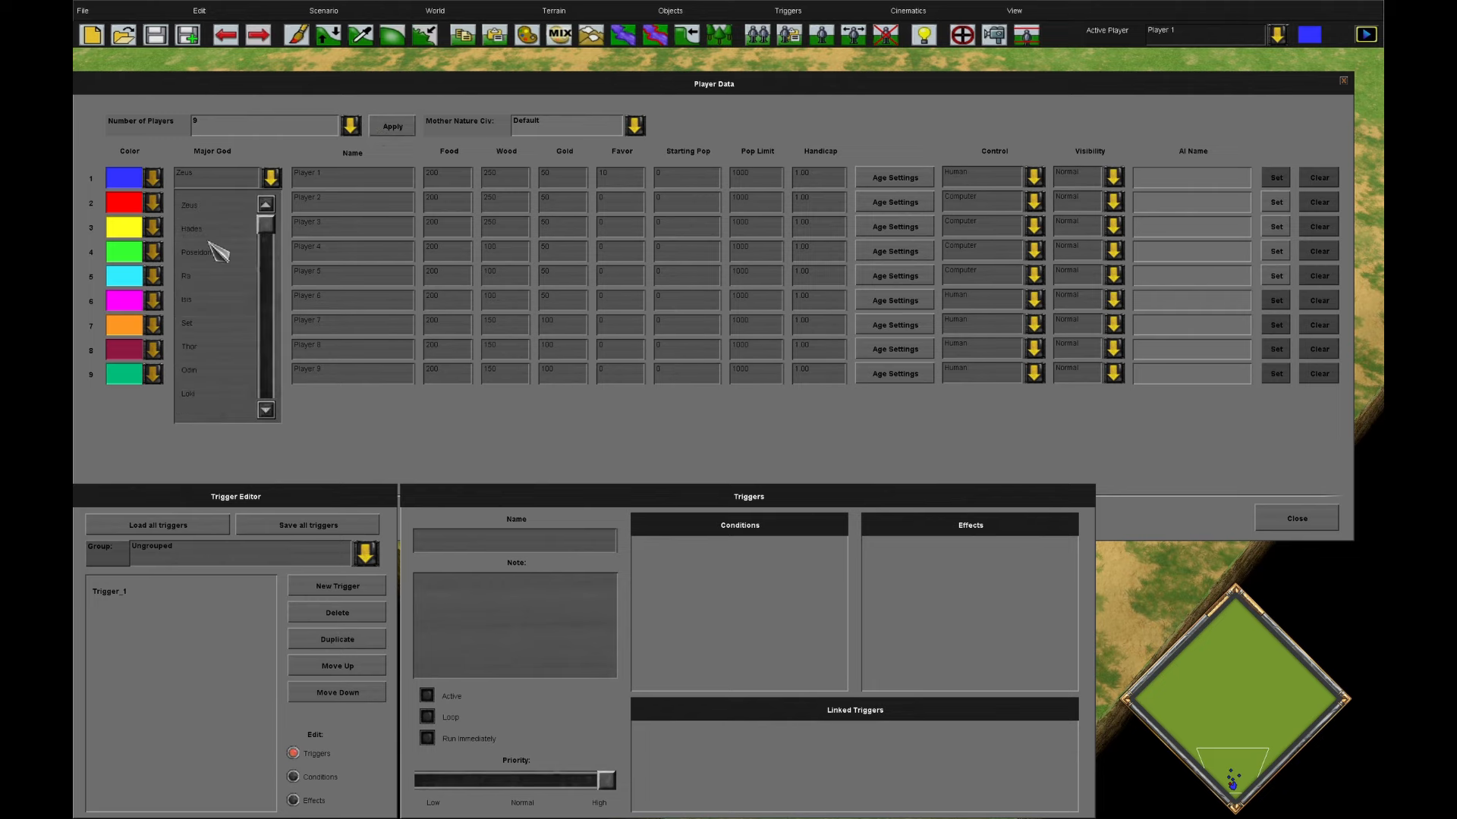
left_click(220, 228)
left_click(1296, 519)
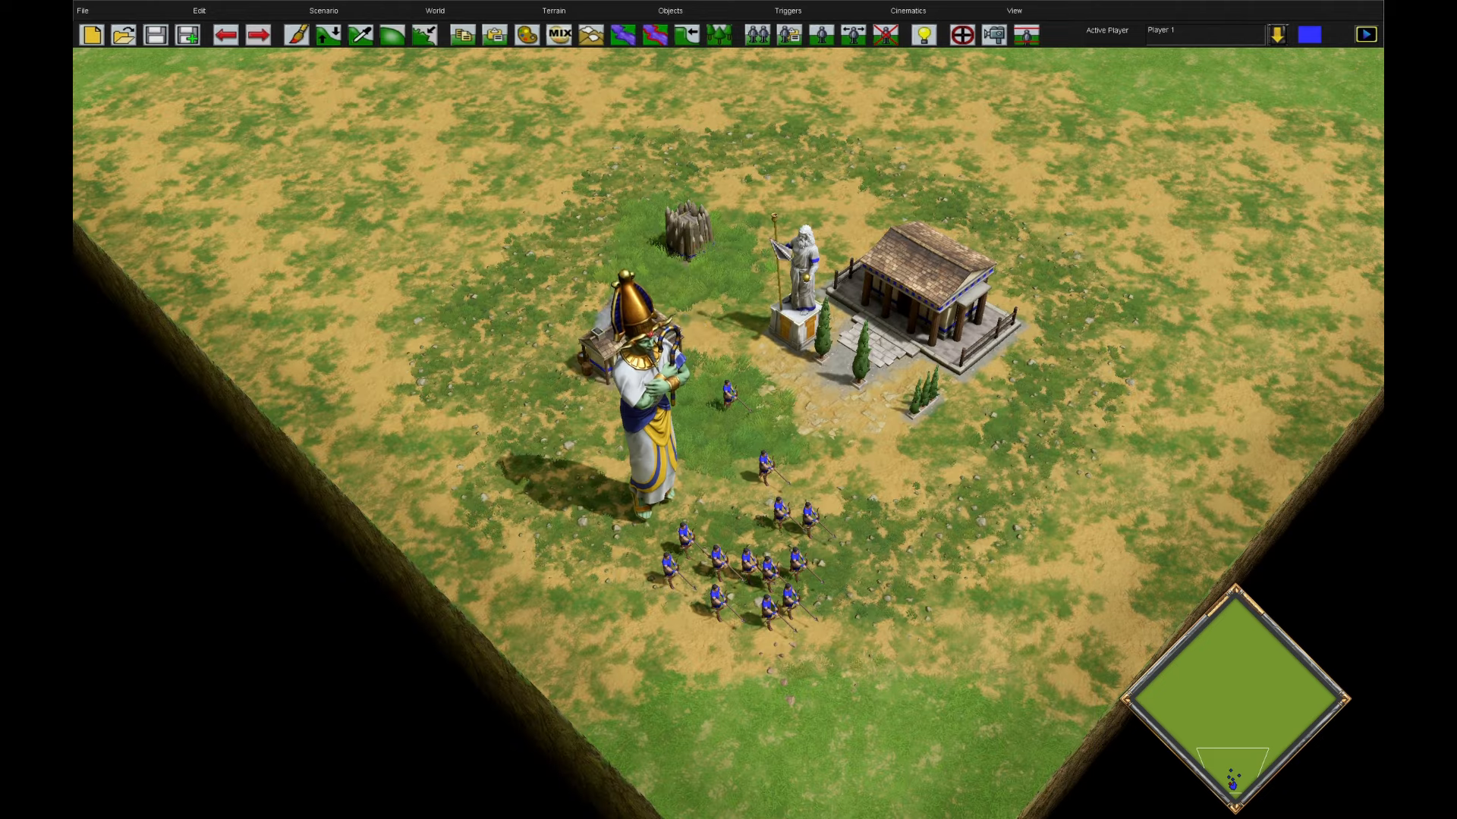
- Set Trigger_1's Shade Spawning effect to OFF, and delete both the Shade Spawning and Age Up Spawning effects
left_click(969, 39)
left_click(138, 604)
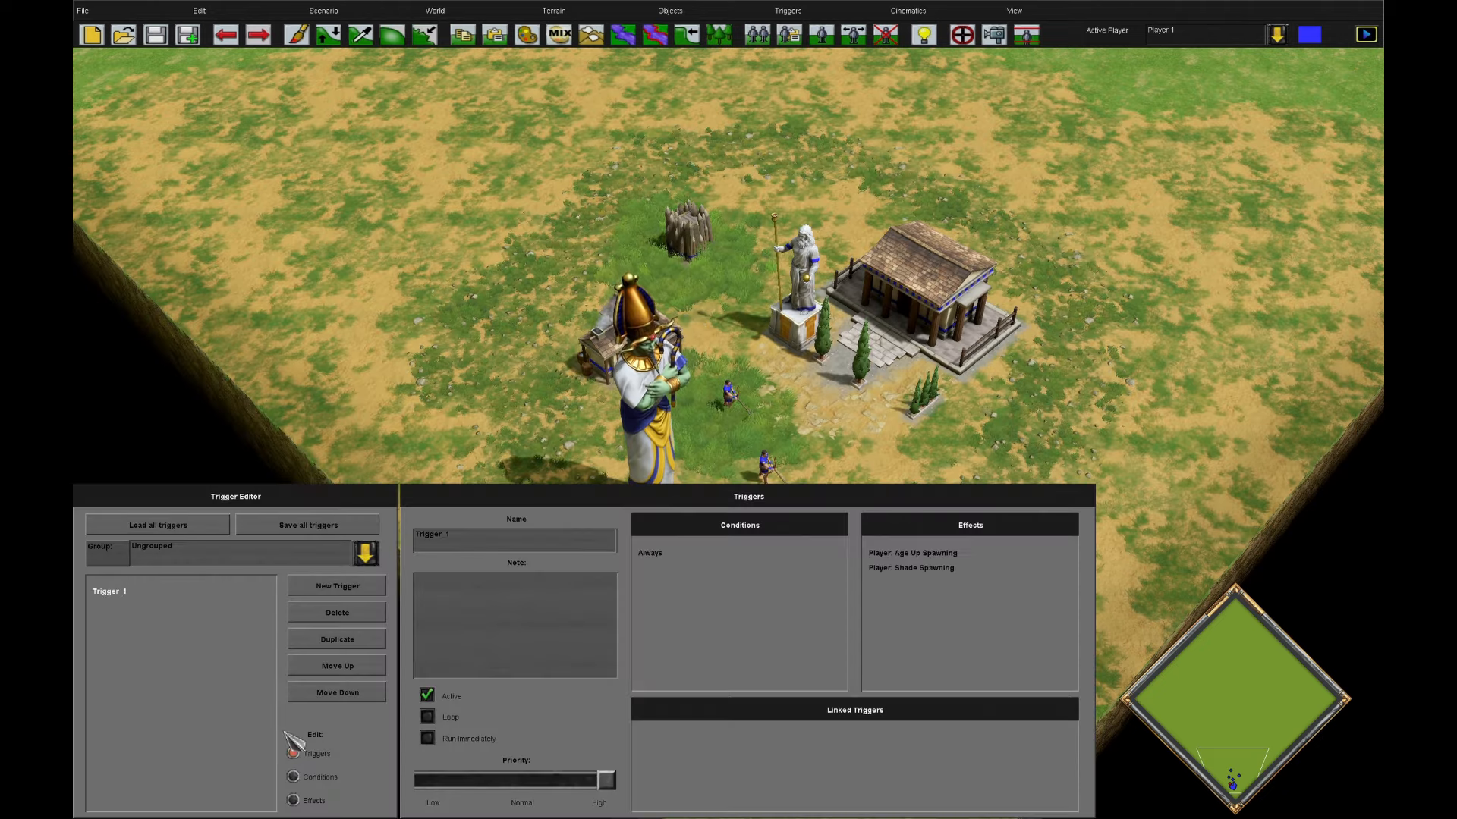
left_click(311, 802)
left_click(565, 607)
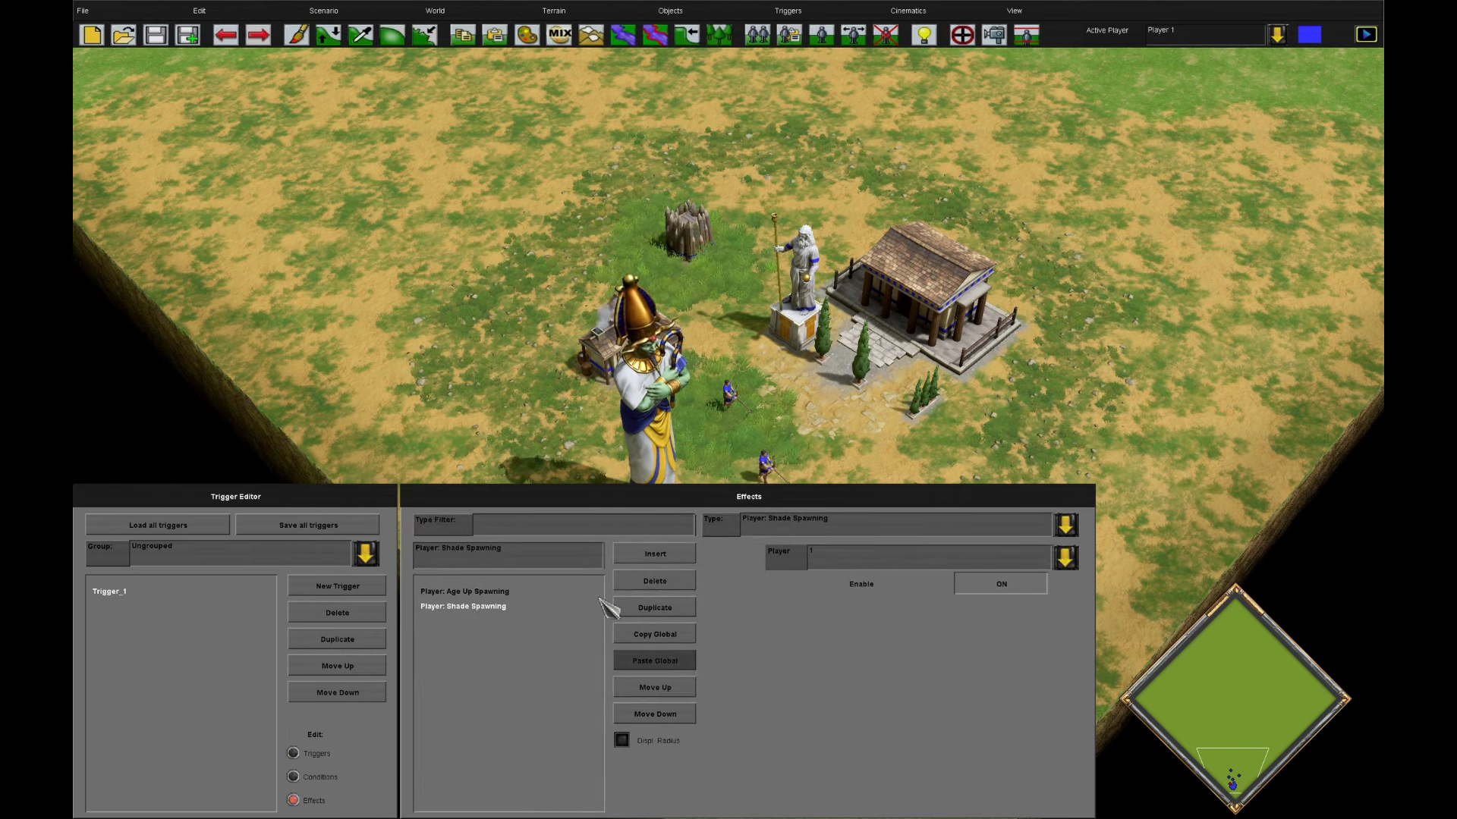
left_click(1021, 588)
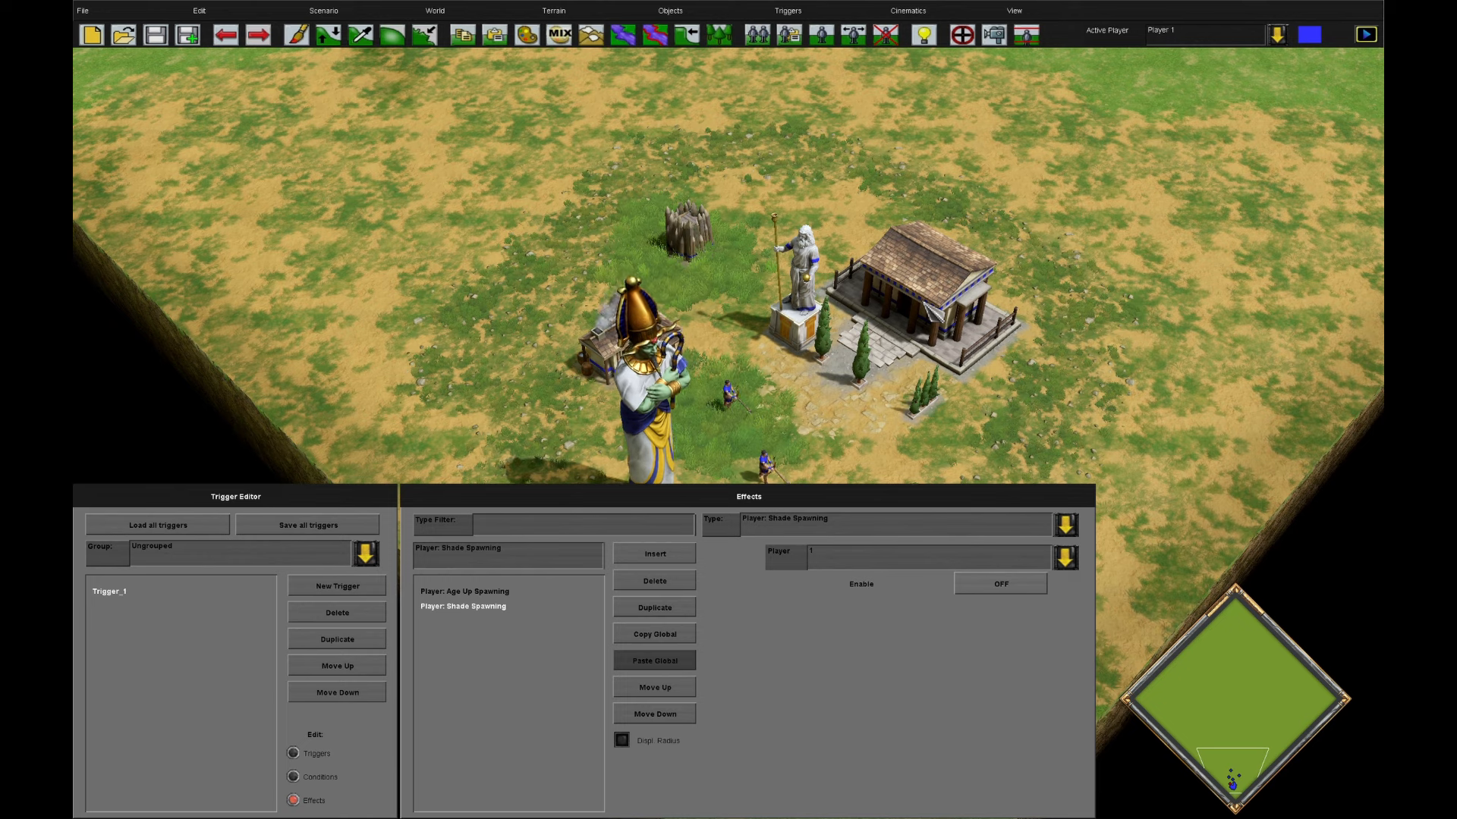
left_click(657, 585)
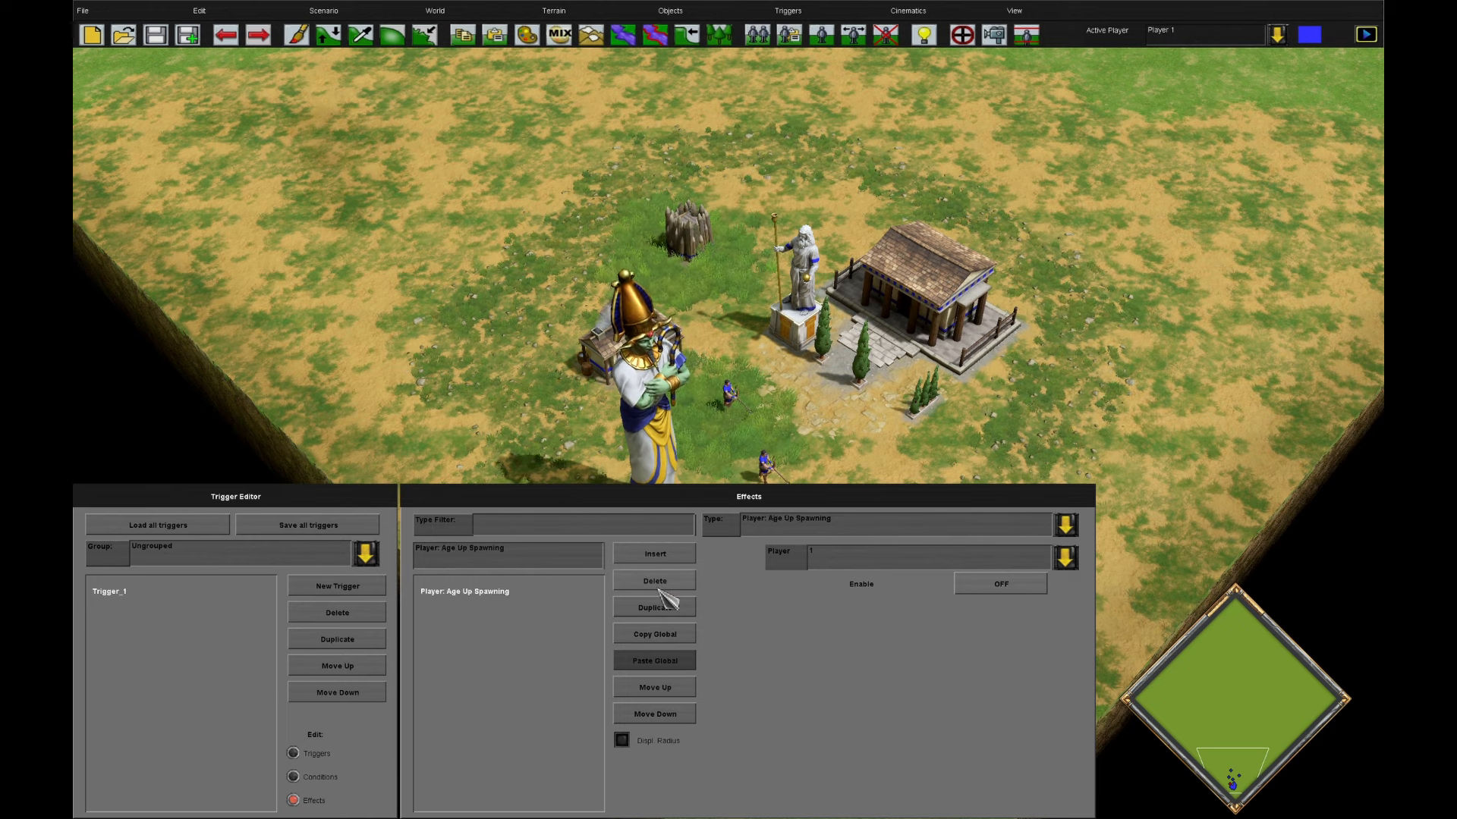
left_click(657, 586)
- Add a God Power: Enable Granting by Techs effect for player 1, filtering types by "tech", and set Enable to OFF
left_click(652, 549)
left_click(645, 530)
type("tech")
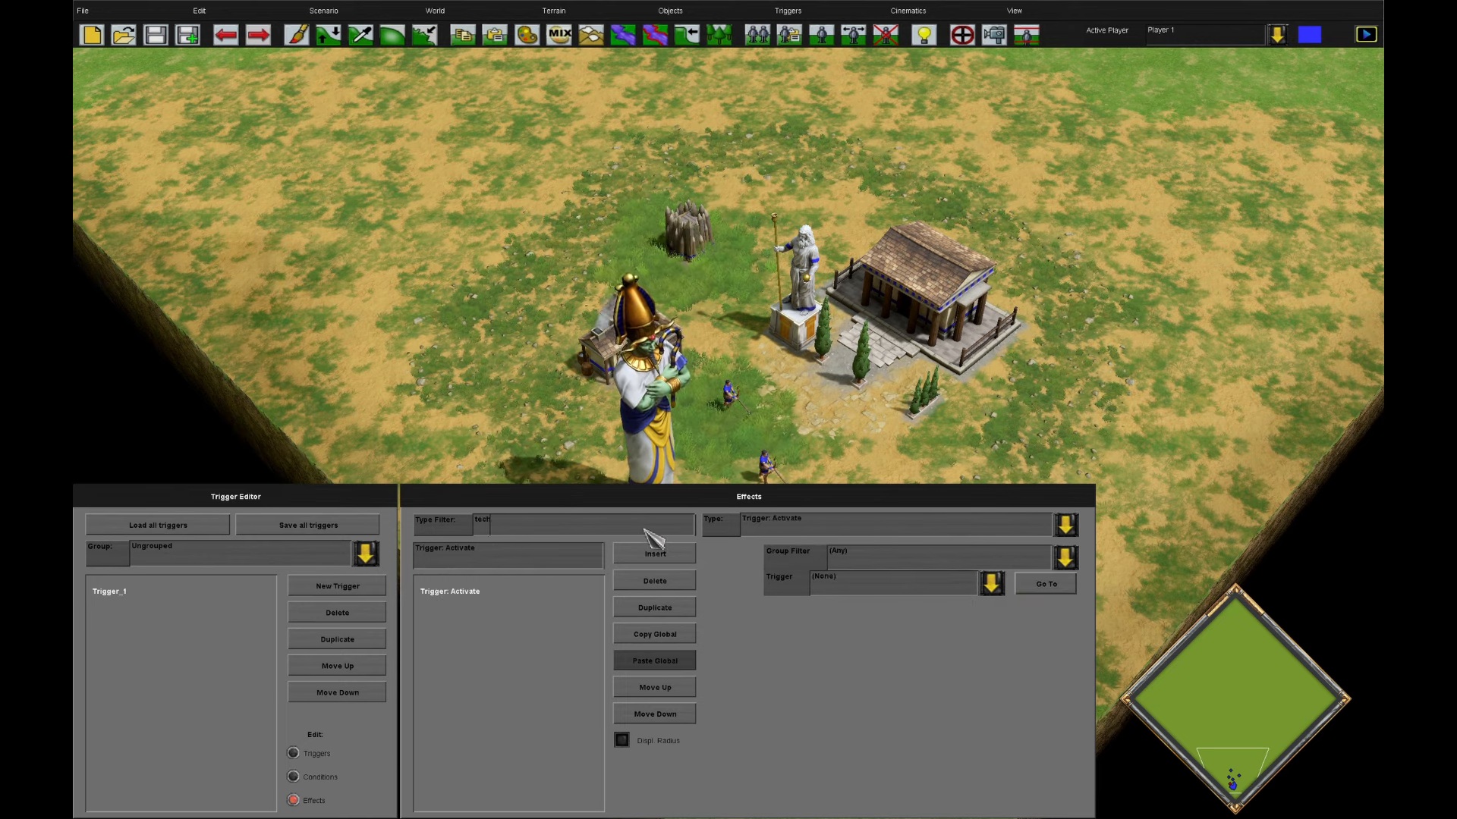
left_click(827, 526)
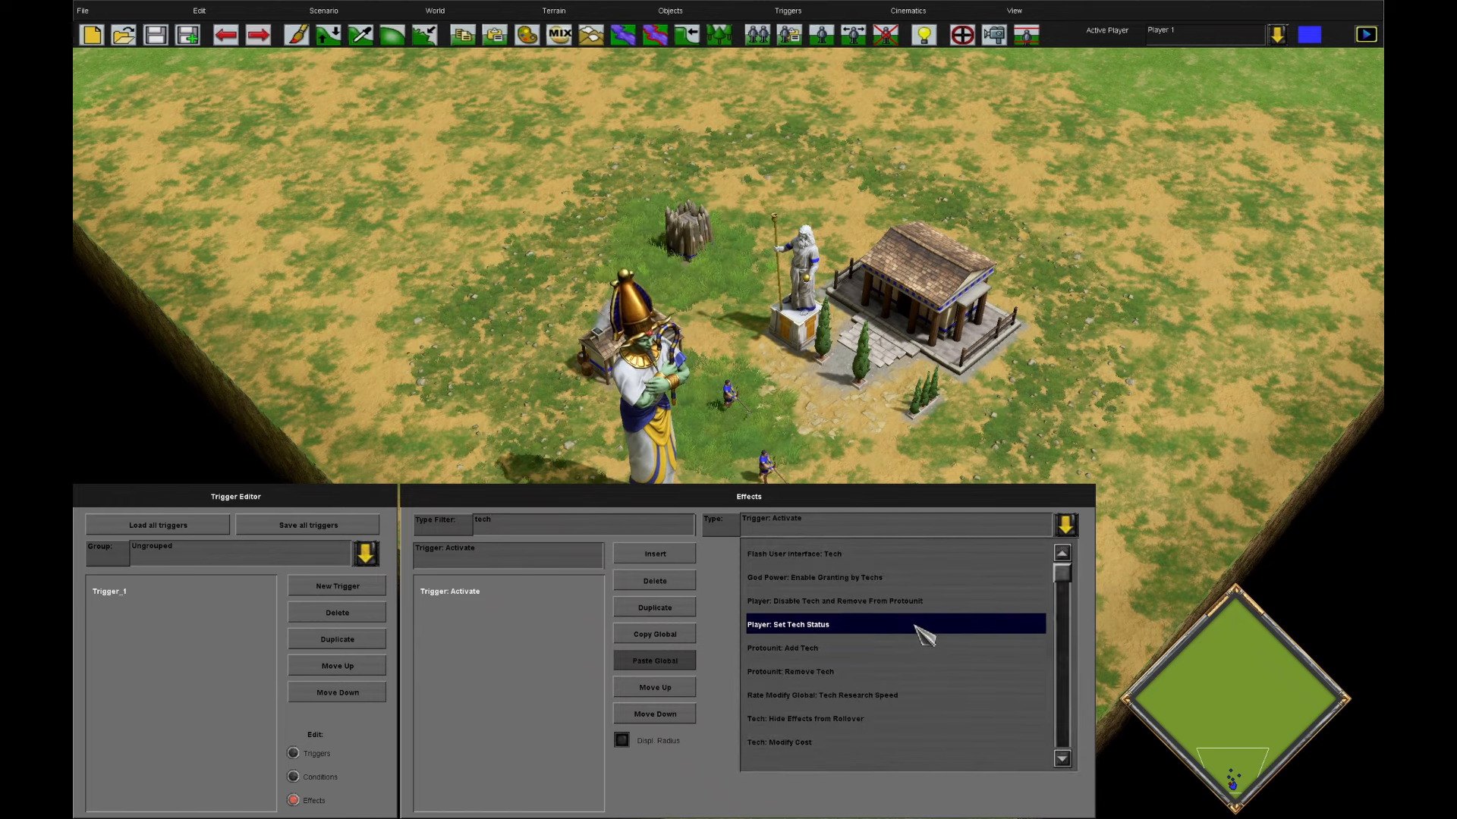
scroll(934, 443, "up", 3)
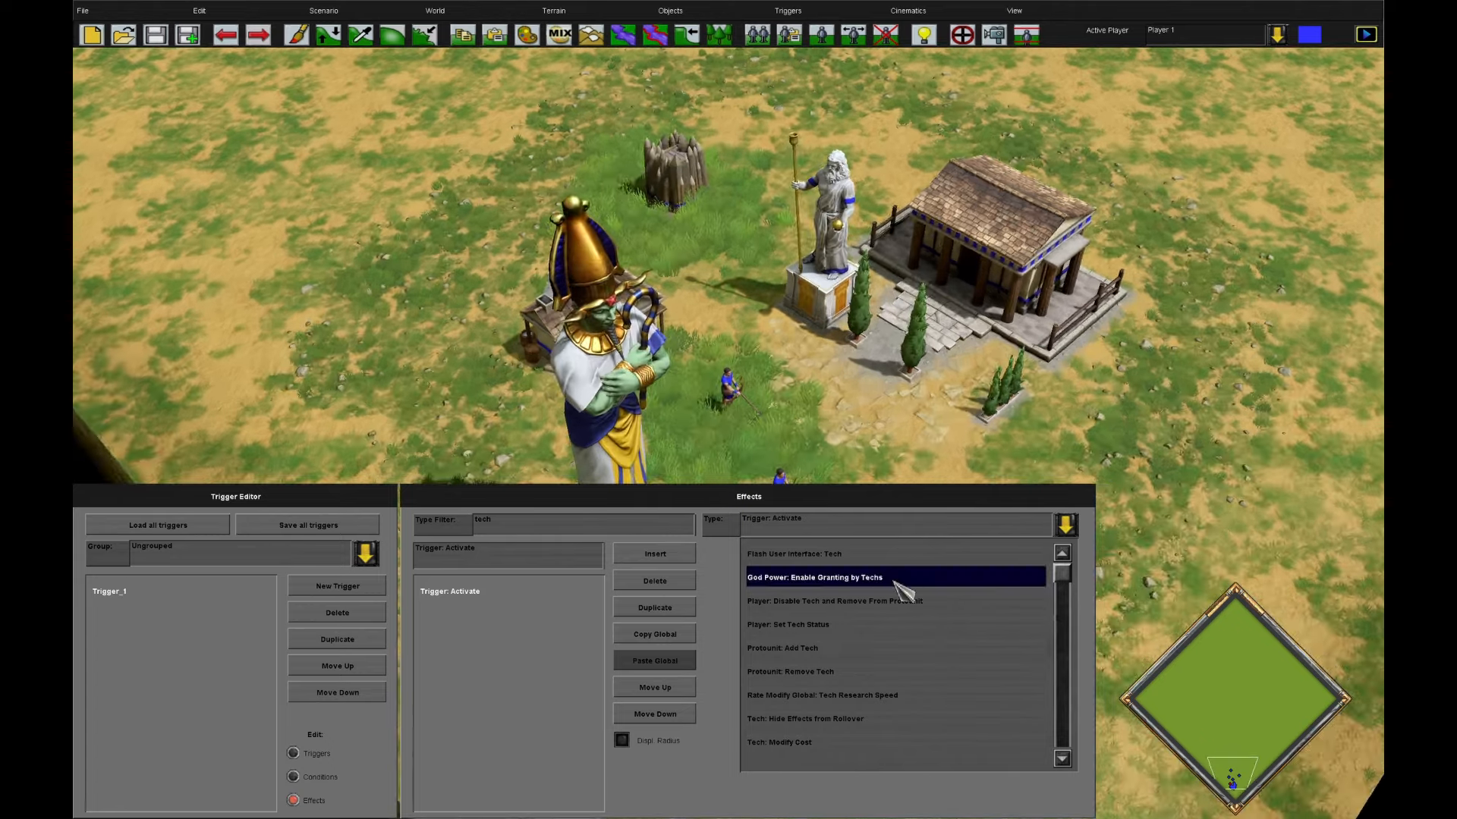
left_click(903, 581)
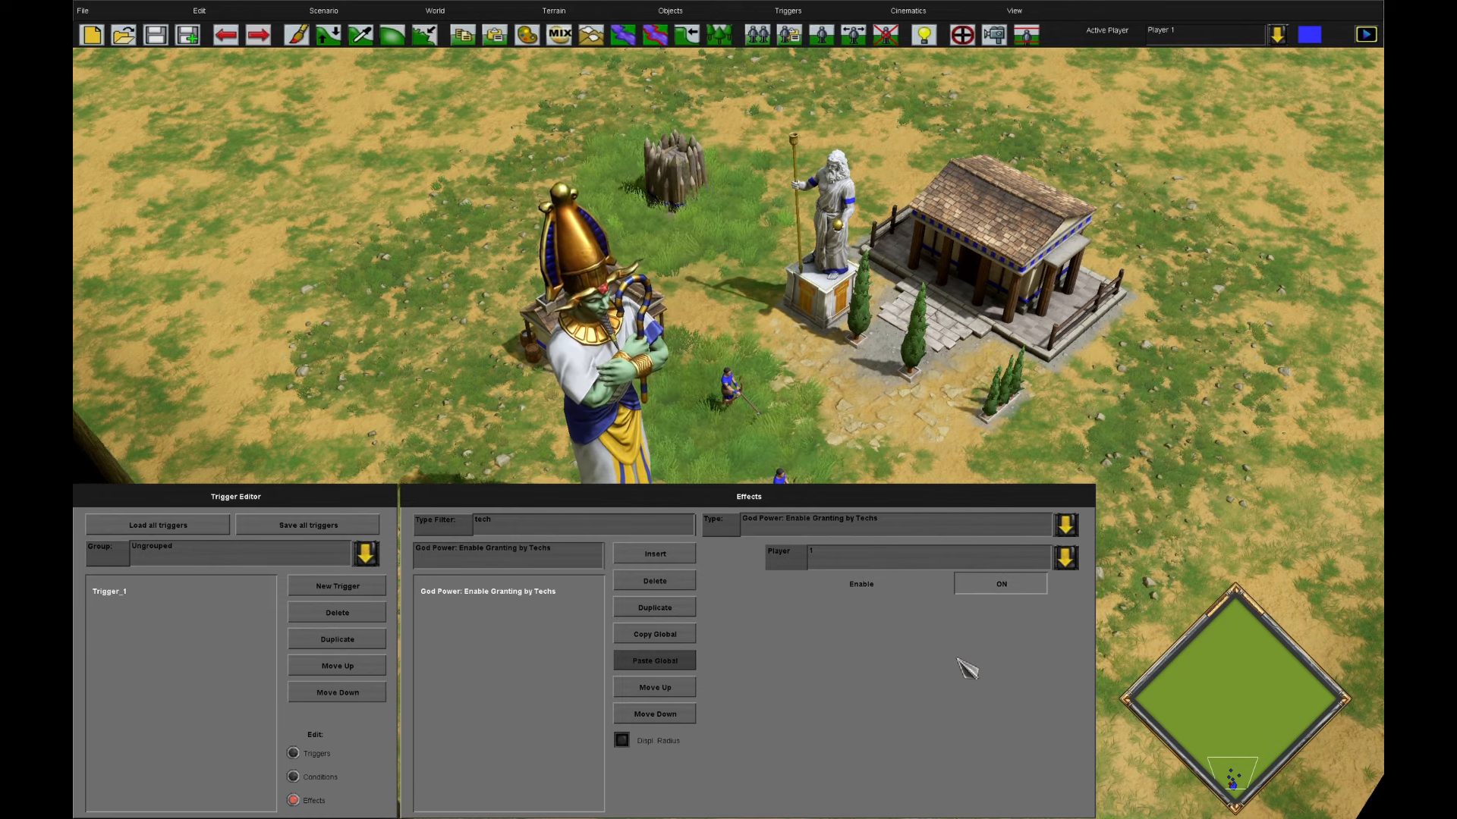
left_click(1003, 586)
- Close the trigger editor and delete Osiris together with the Toxotes group right beside him
key("Right")
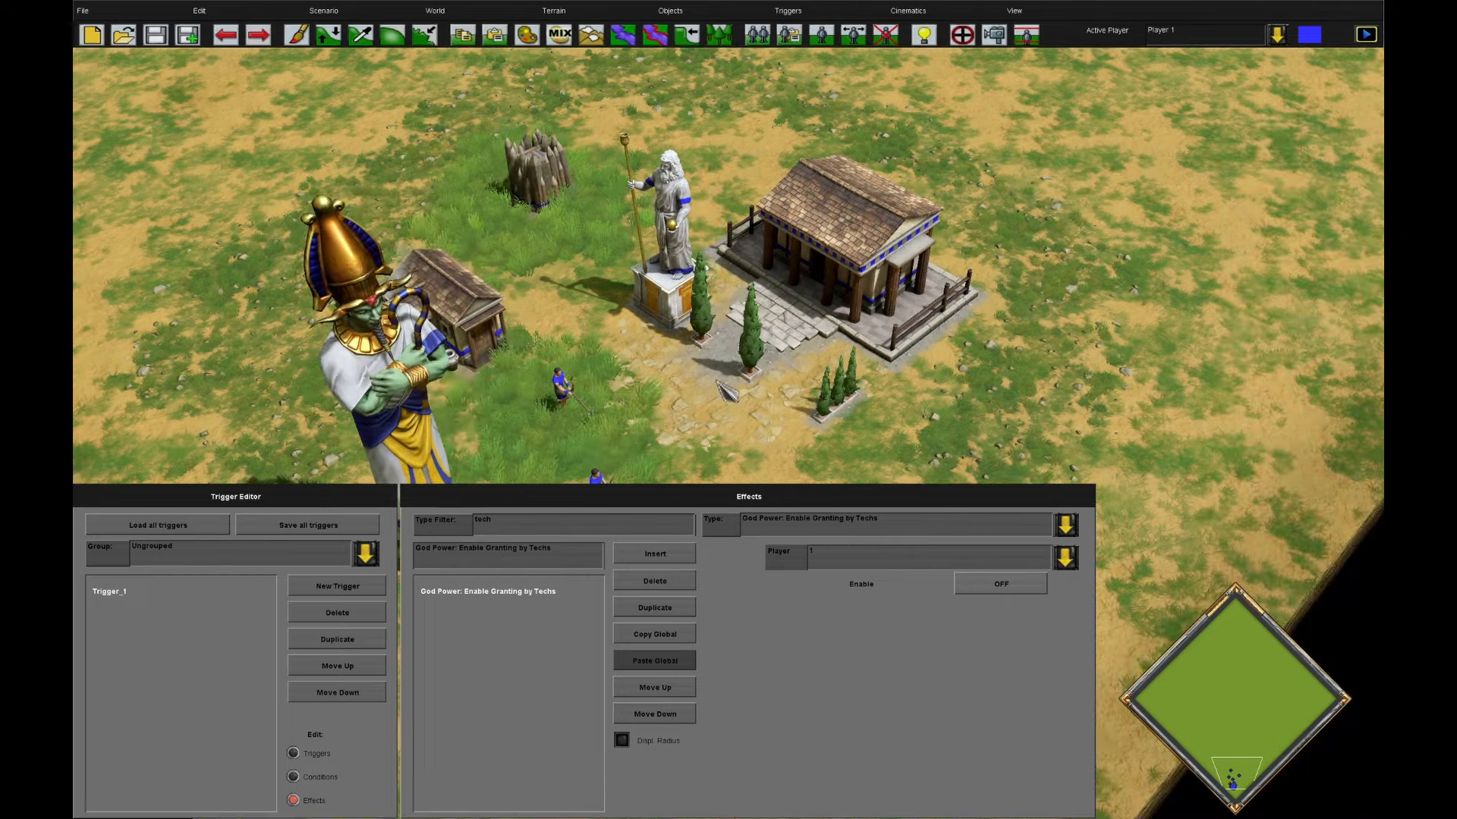
key("Down")
key("Left")
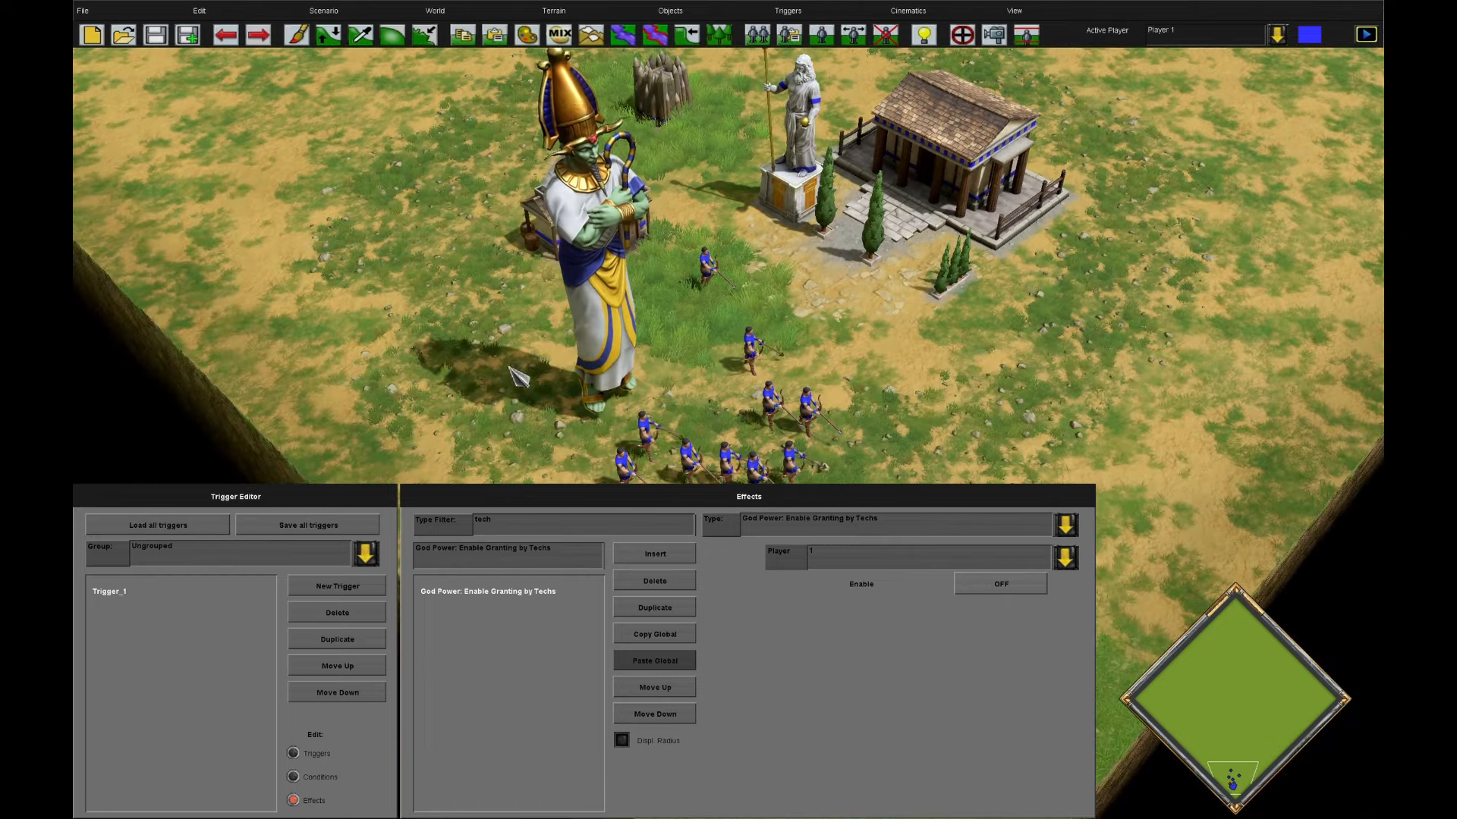
key("Escape")
left_click_drag(560, 336, 865, 480)
key("Delete")
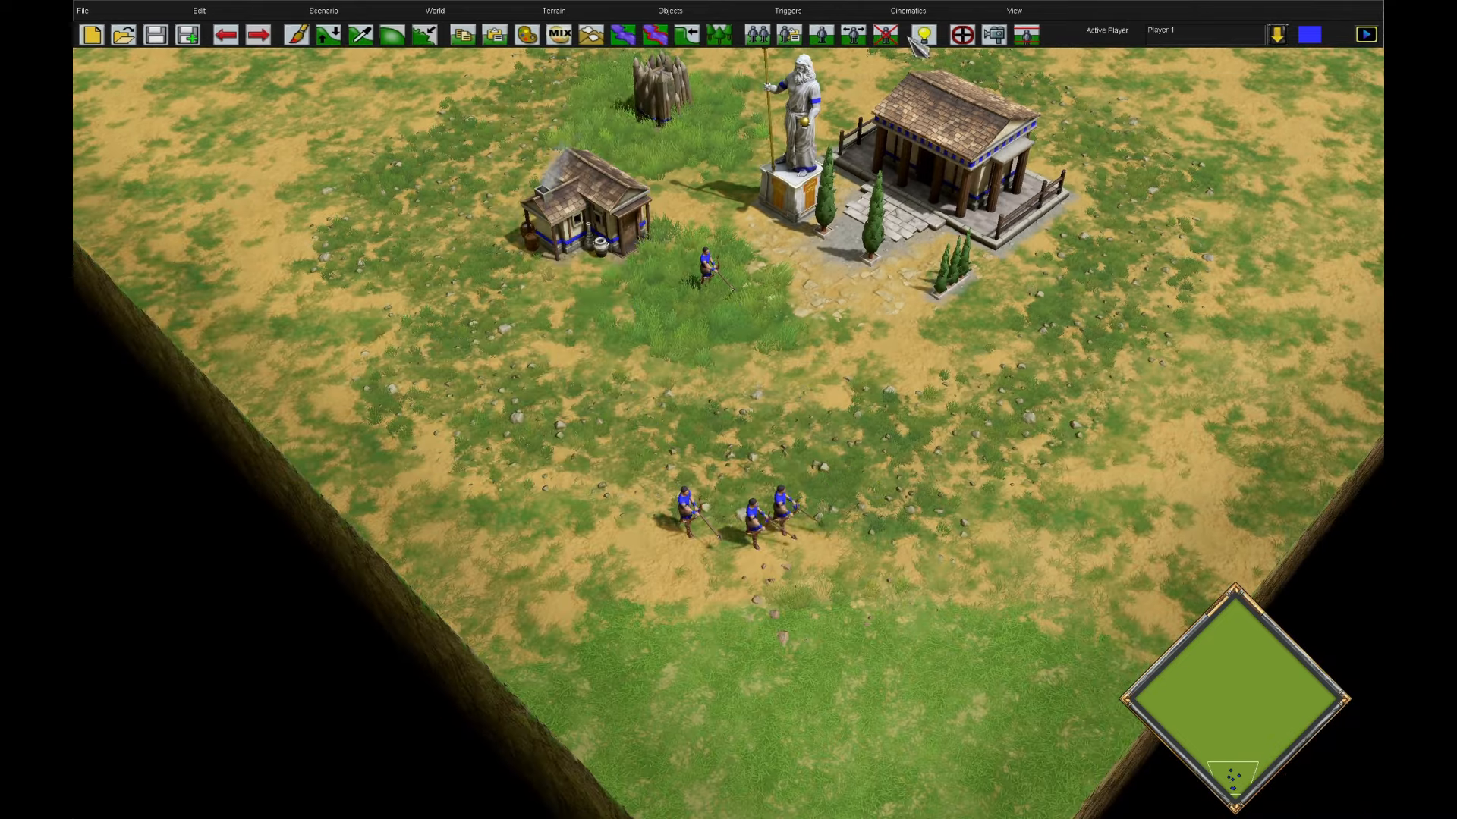
- Add a Player: Age Up Spawning effect for player 1 with Enable OFF, filtering the effect types by "spawn"
left_click(958, 32)
left_click(658, 553)
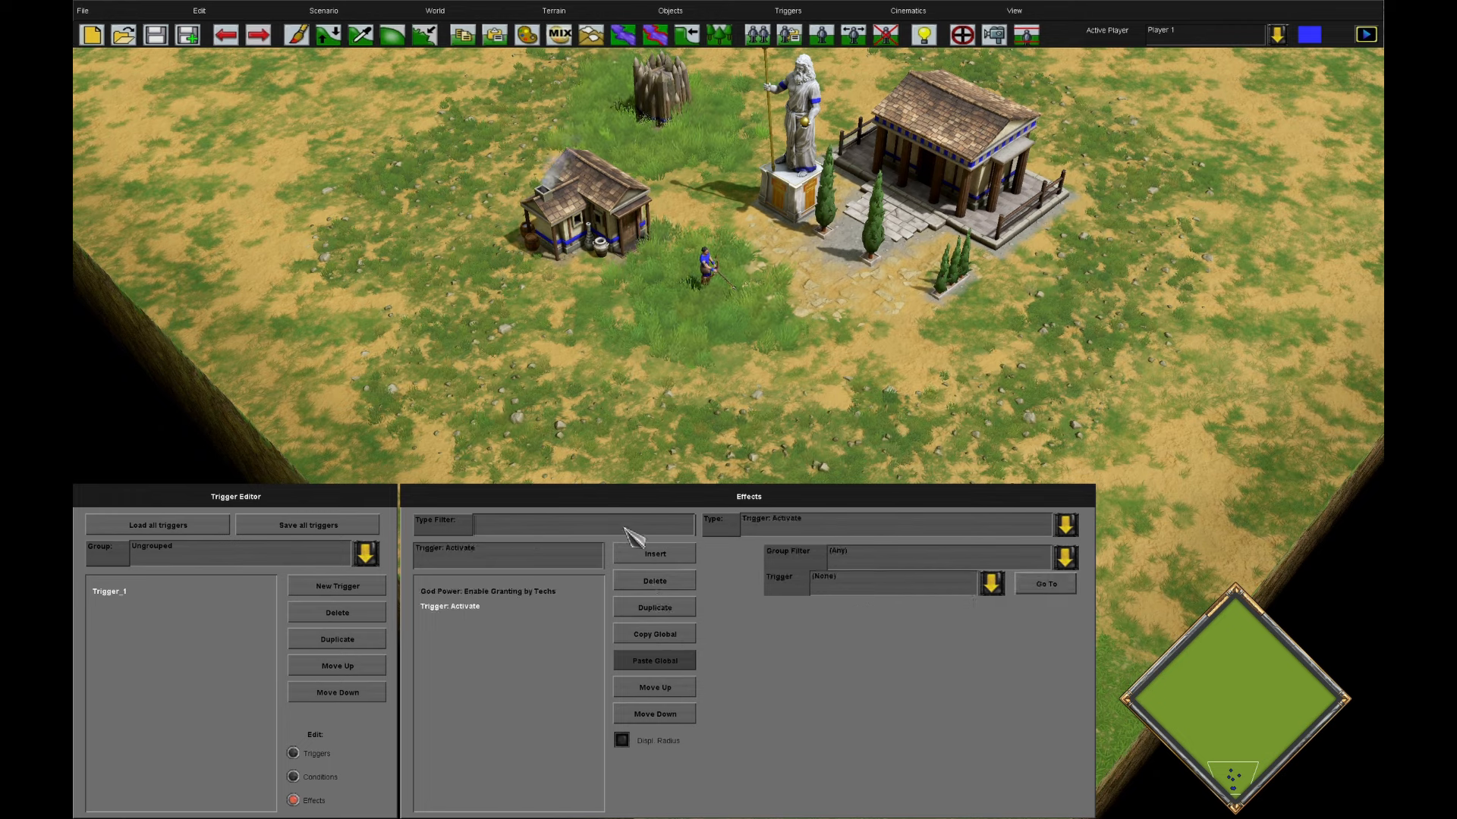
left_click(841, 525)
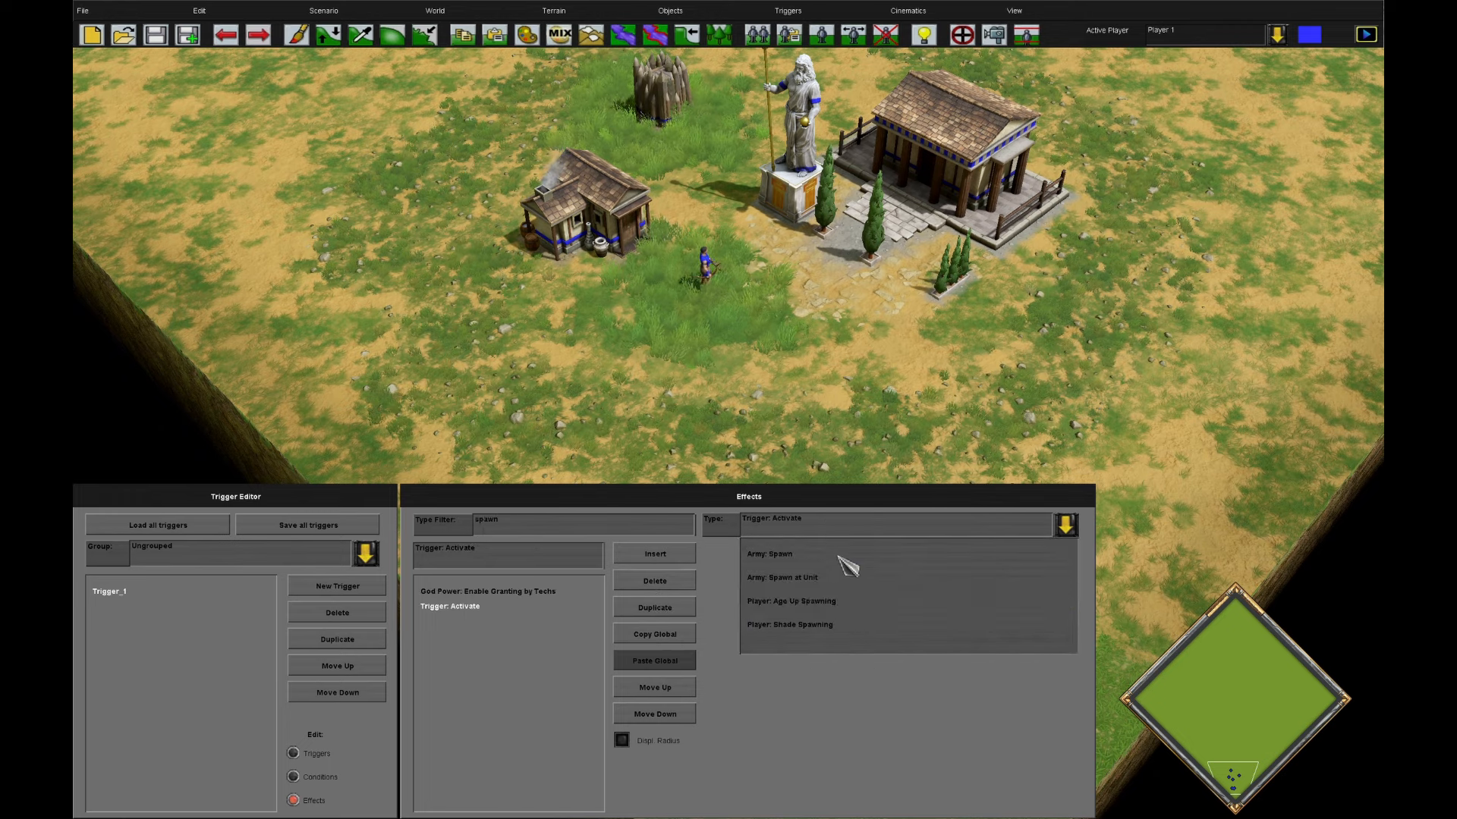
left_click(842, 611)
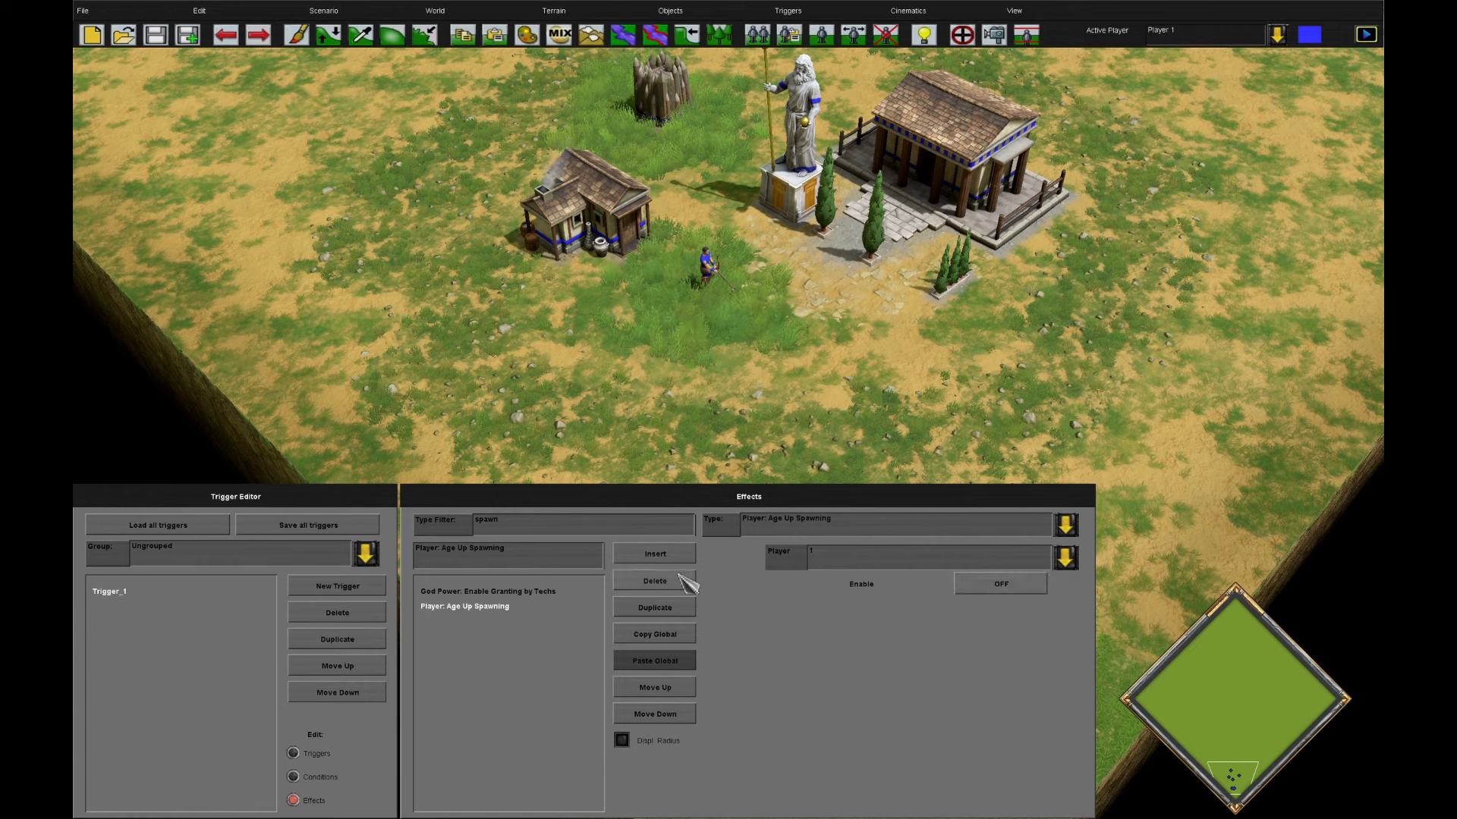
- Add a Player: Set Tech Status effect that sets ClassicalAgeAthena to Active for player 1
left_click(656, 554)
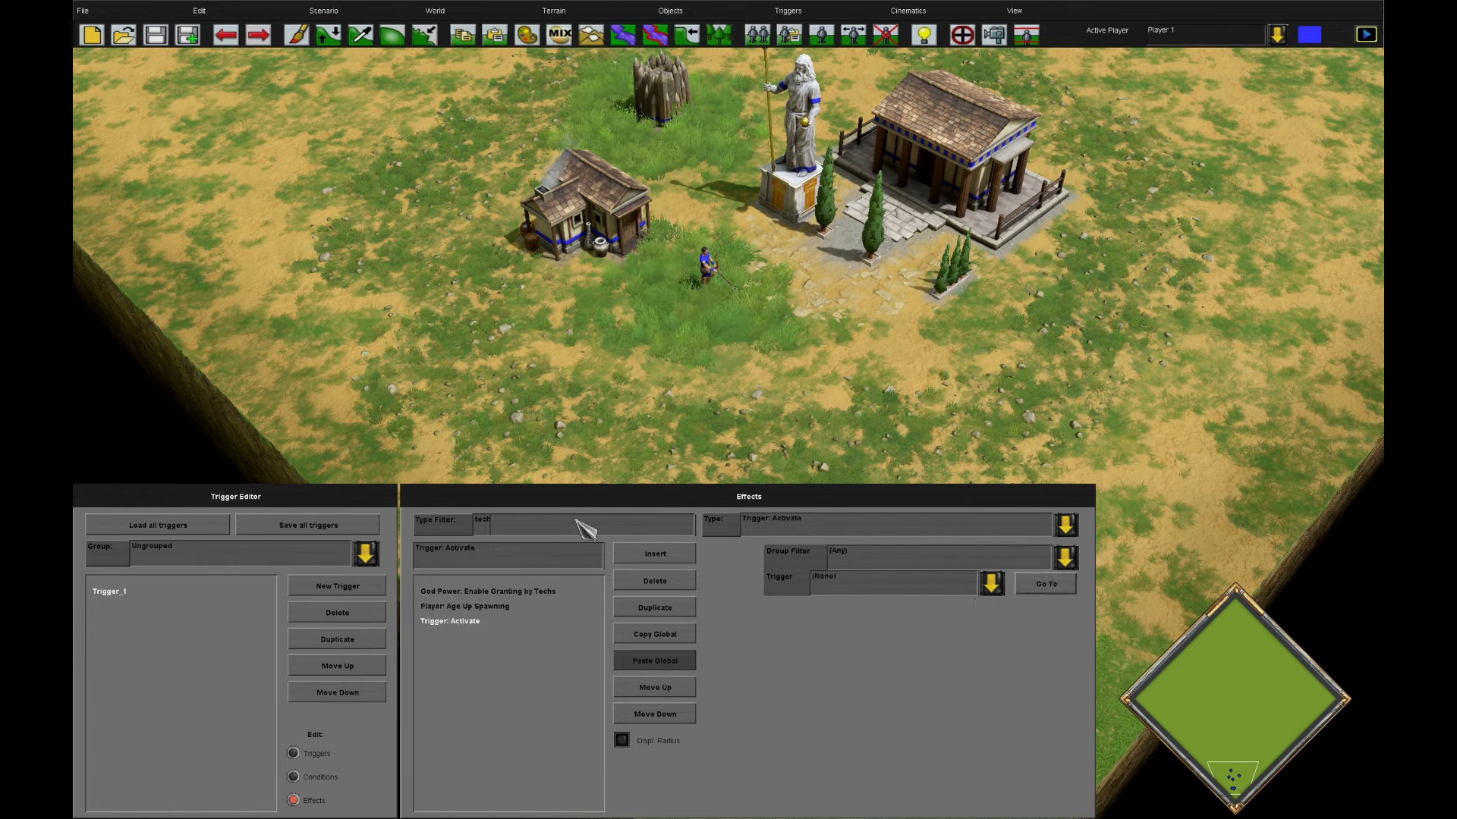
left_click(797, 529)
left_click(817, 626)
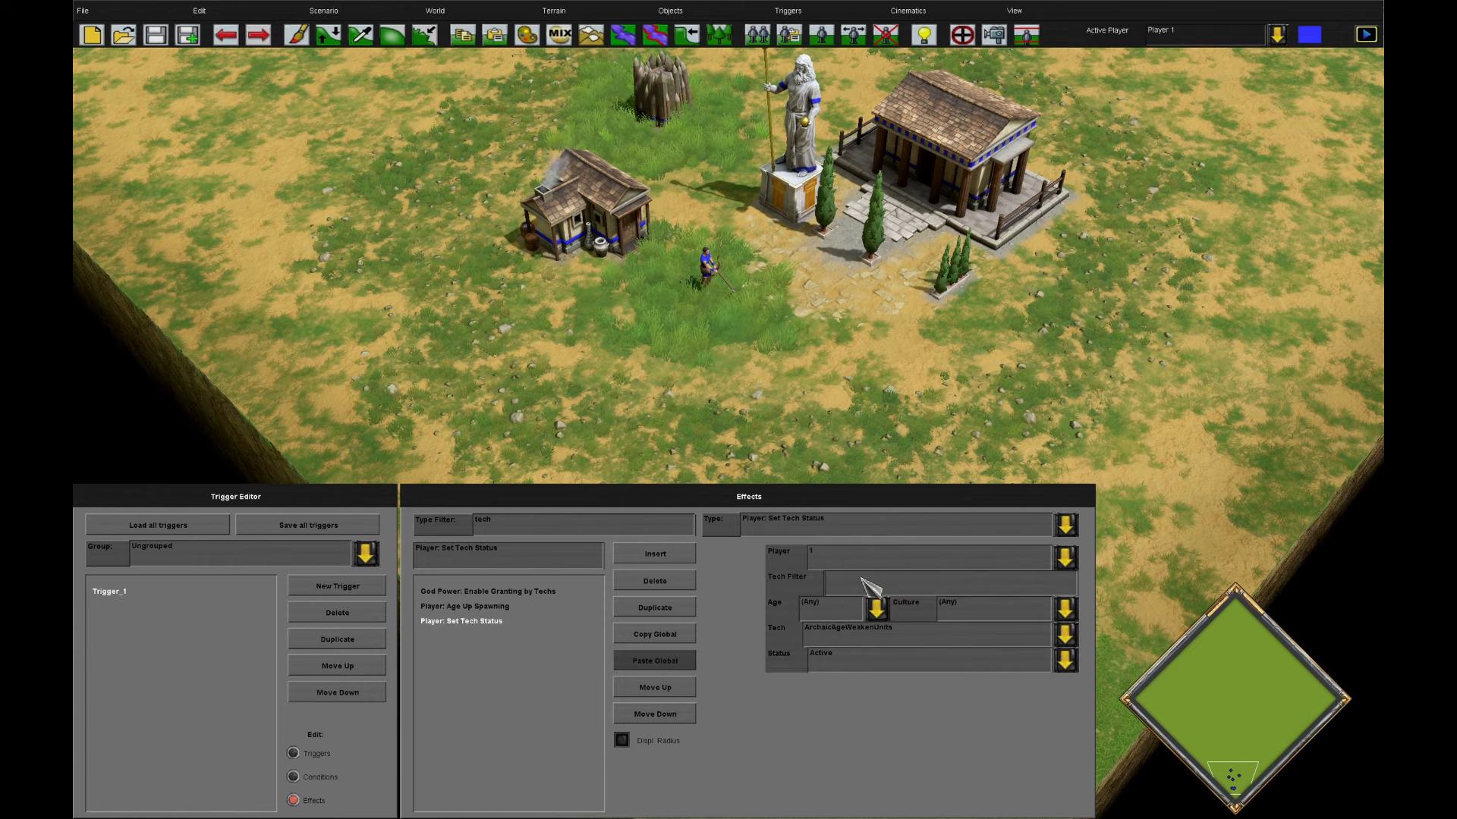
left_click(859, 626)
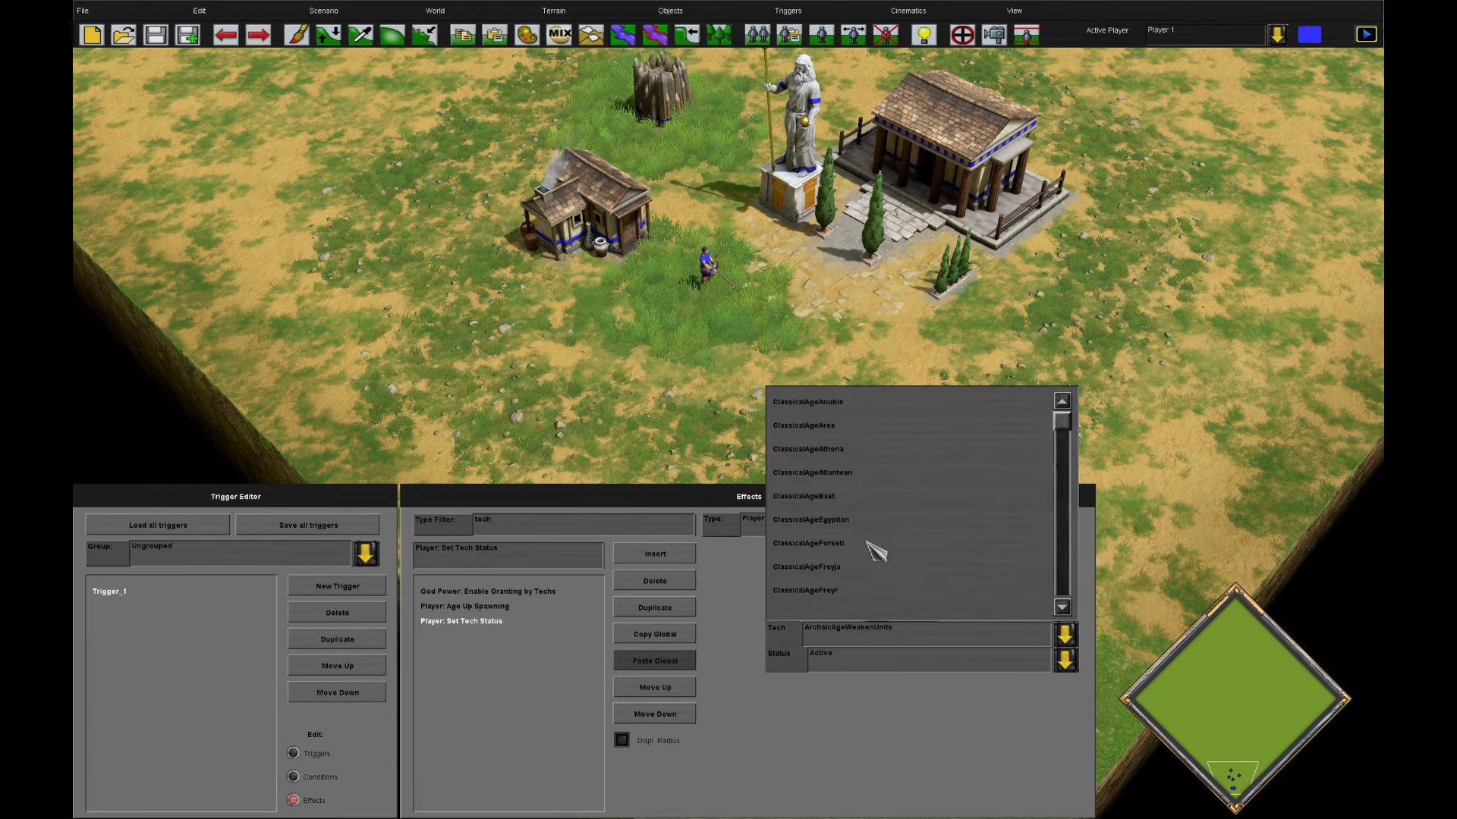
left_click(871, 453)
- Duplicate the ClassicalAgeAthena effect and change the copy's tech to HeroicAgeApollo, filtering techs by "hero"
left_click(655, 607)
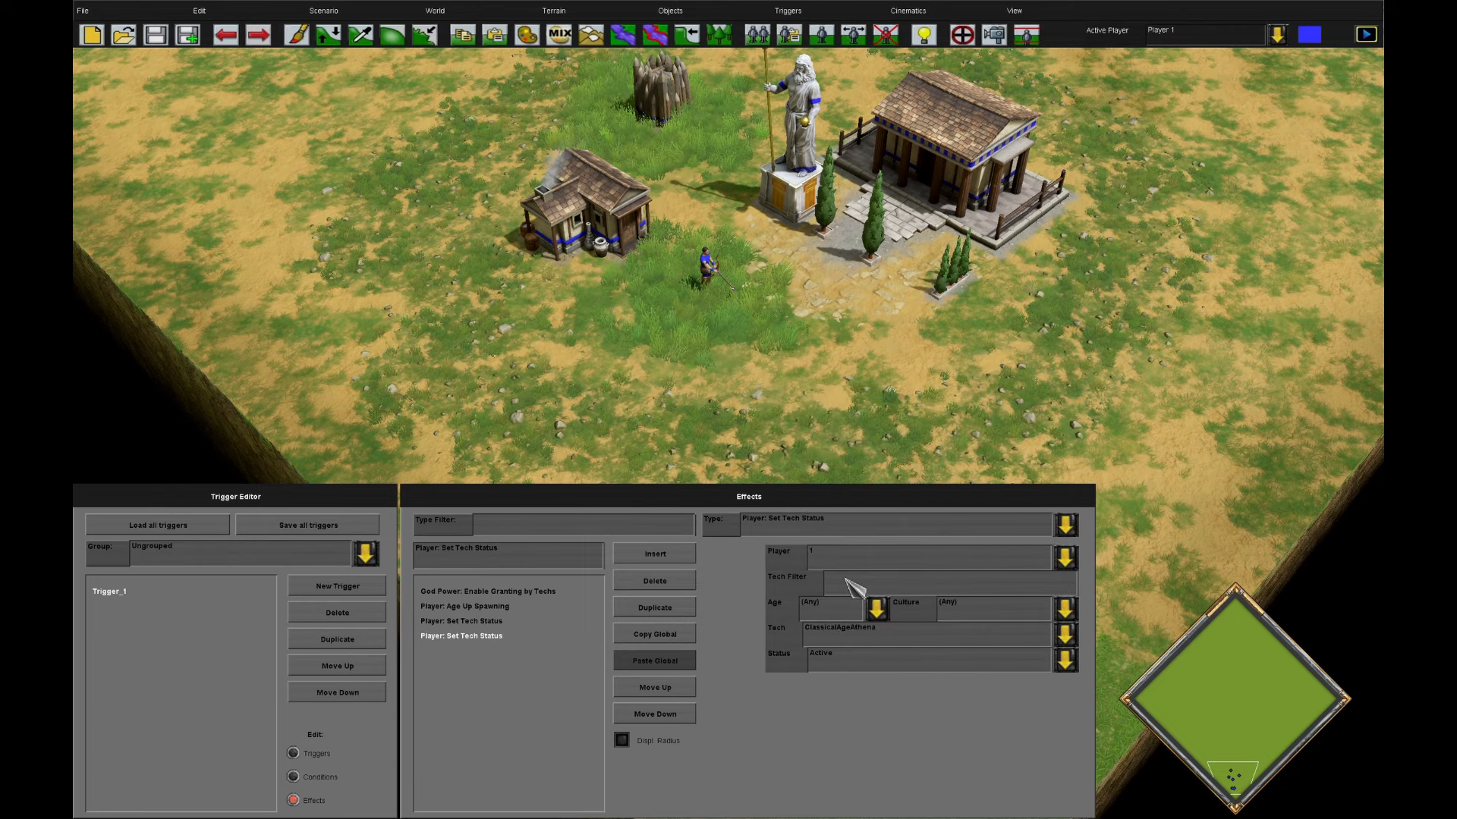
left_click(857, 584)
type("hero")
left_click(871, 634)
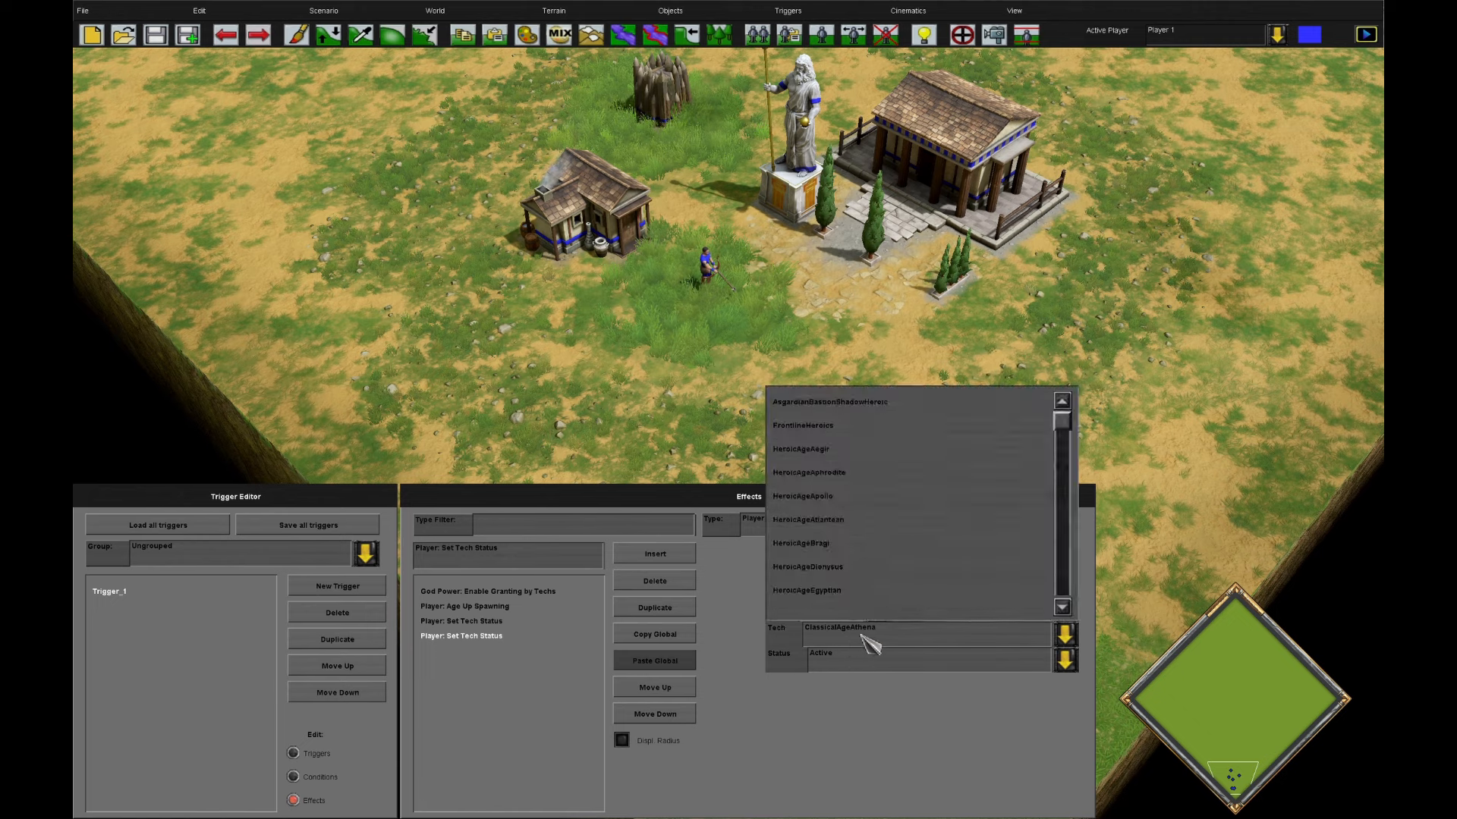
left_click(871, 510)
- Duplicate the HeroicAgeApollo effect and change the copy's tech to MythicAgeHera
left_click(655, 607)
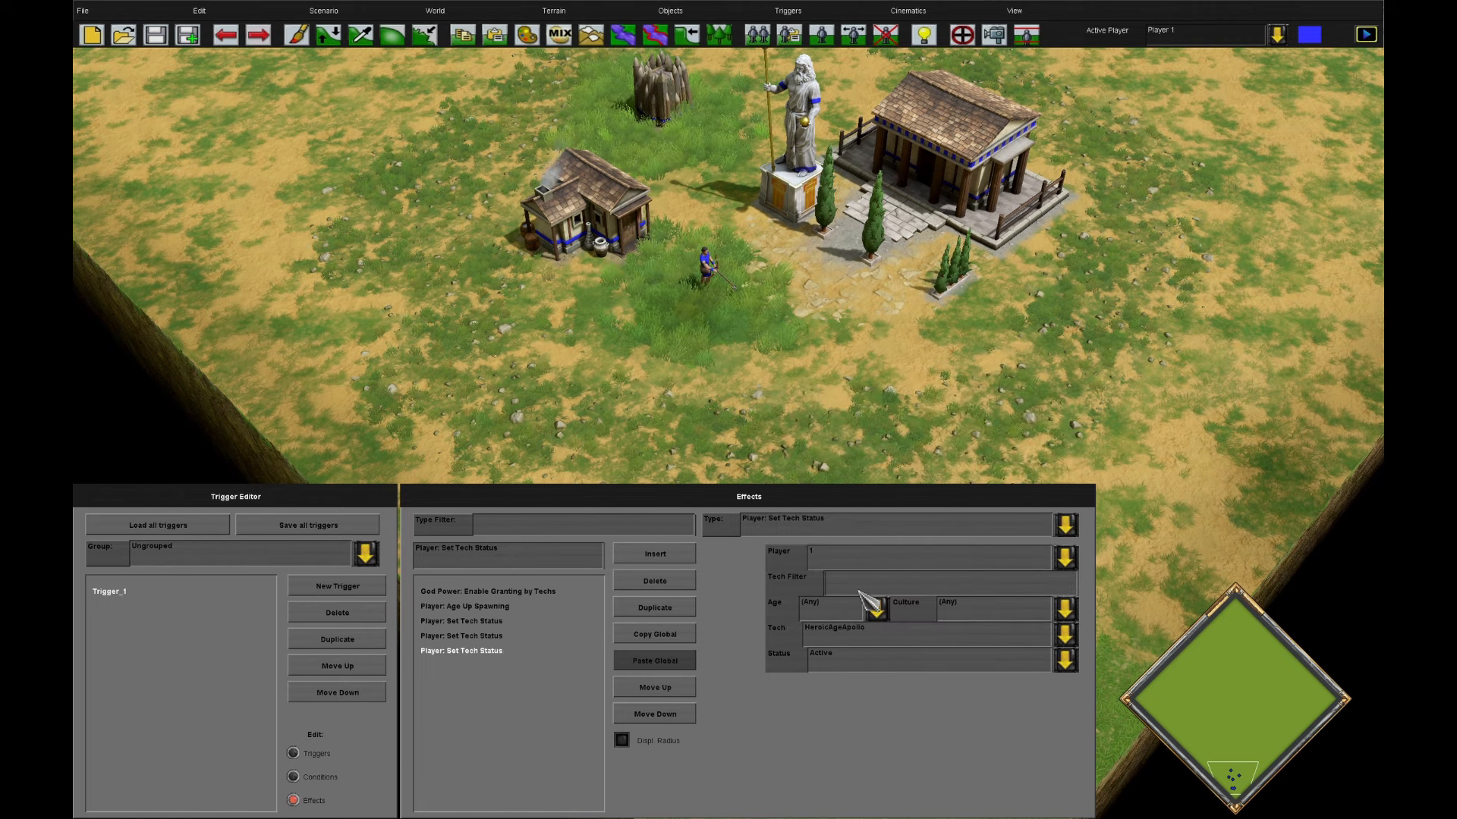
left_click(857, 636)
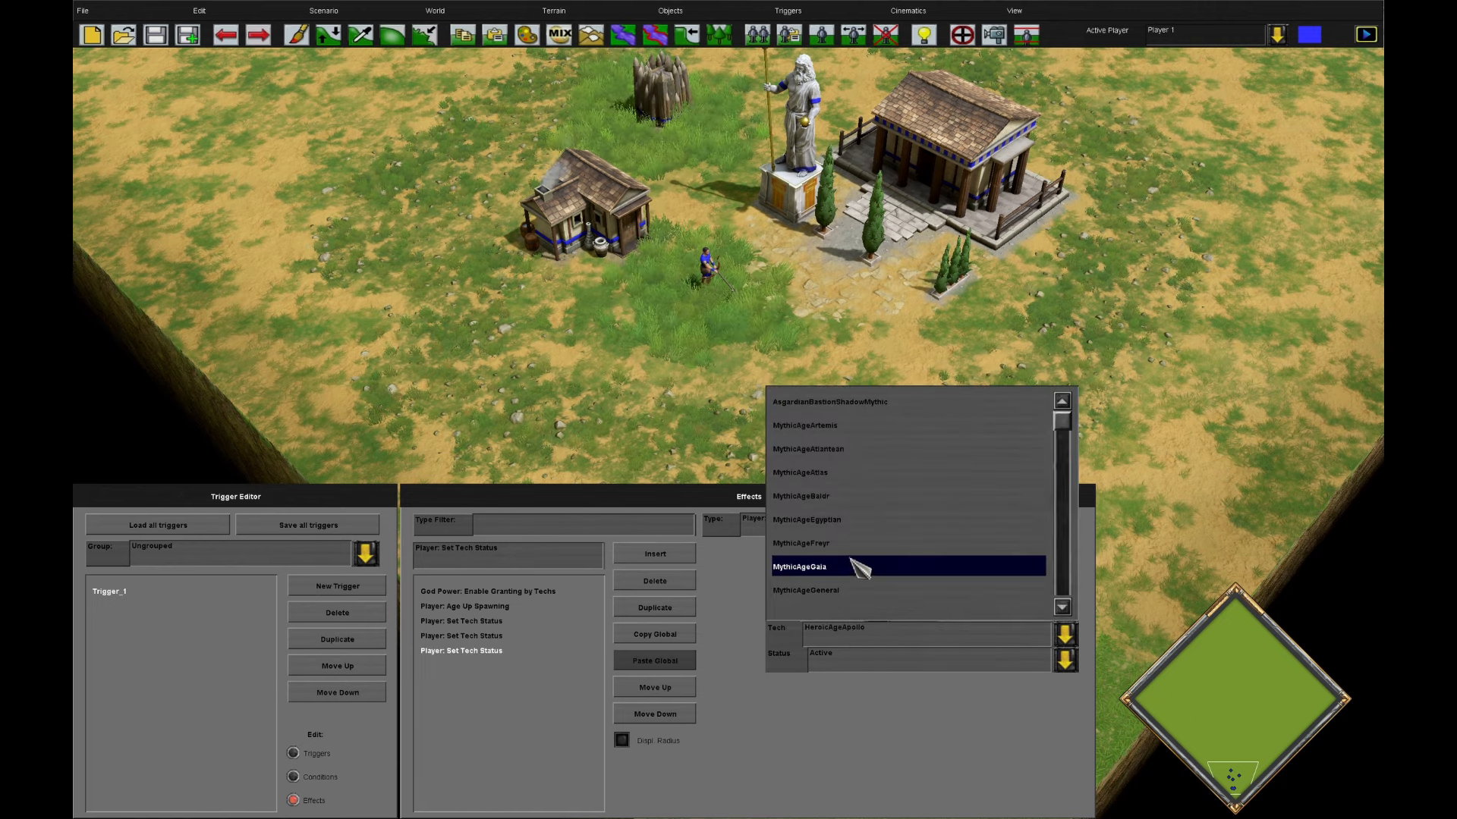
scroll(862, 531, "down", 3)
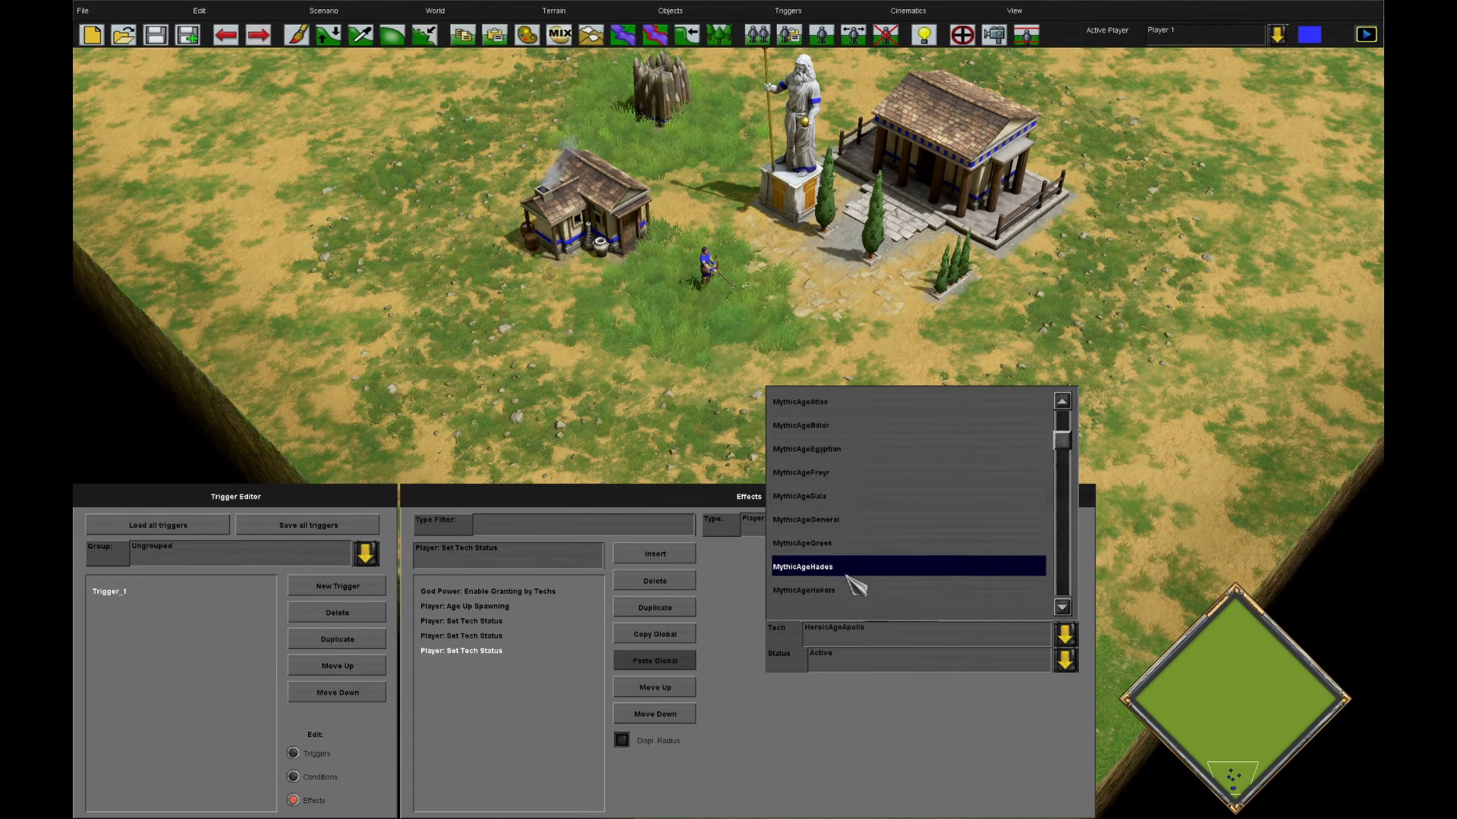
scroll(854, 589, "down", 1)
scroll(851, 592, "down", 1)
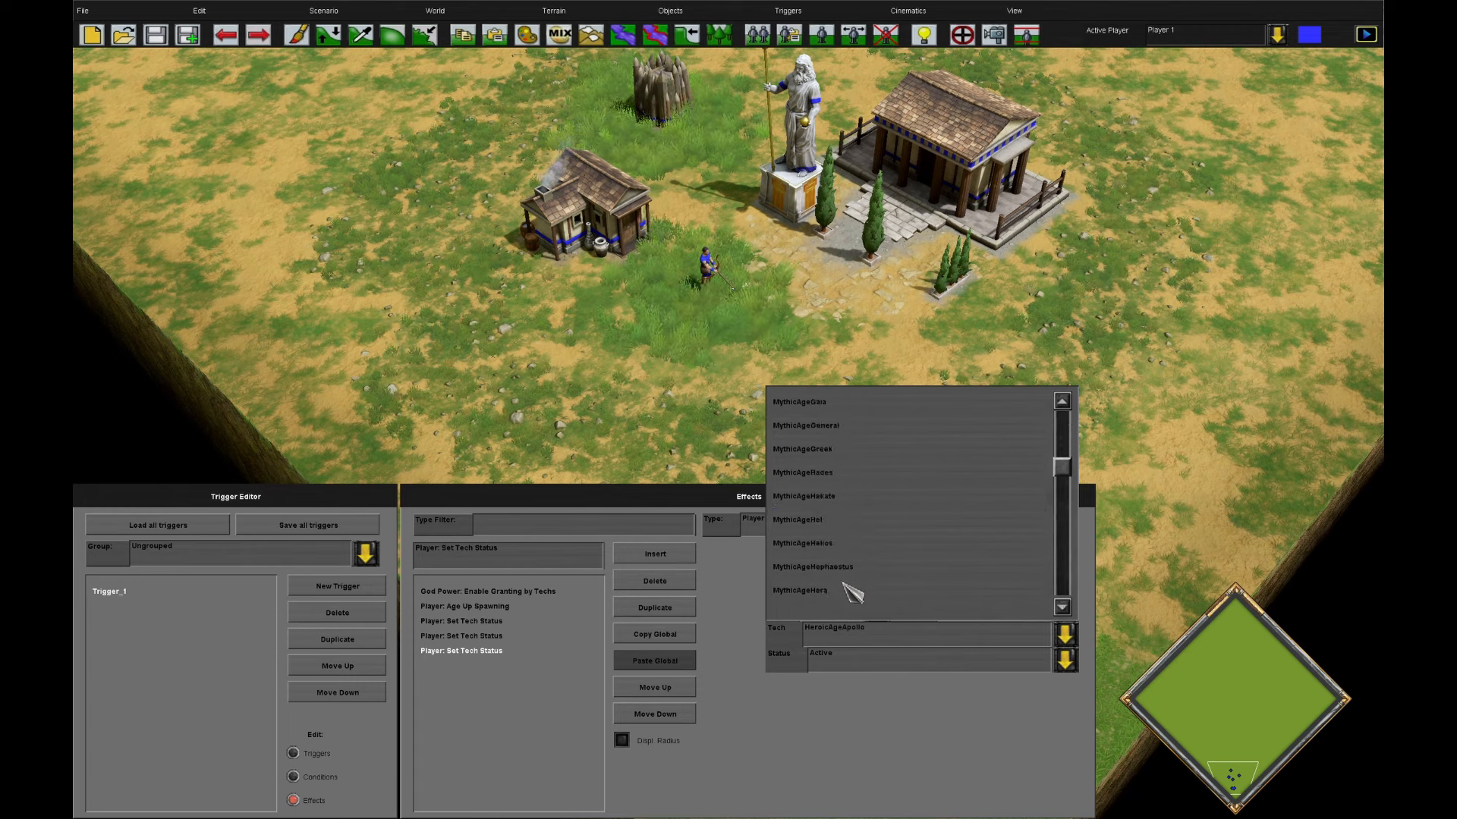
left_click(852, 587)
- Add two more Set Tech Status copies for player 1, one for ChampionArchers (filter "champ") and one for StoneWall (filter "stone")
left_click(654, 608)
left_click(867, 585)
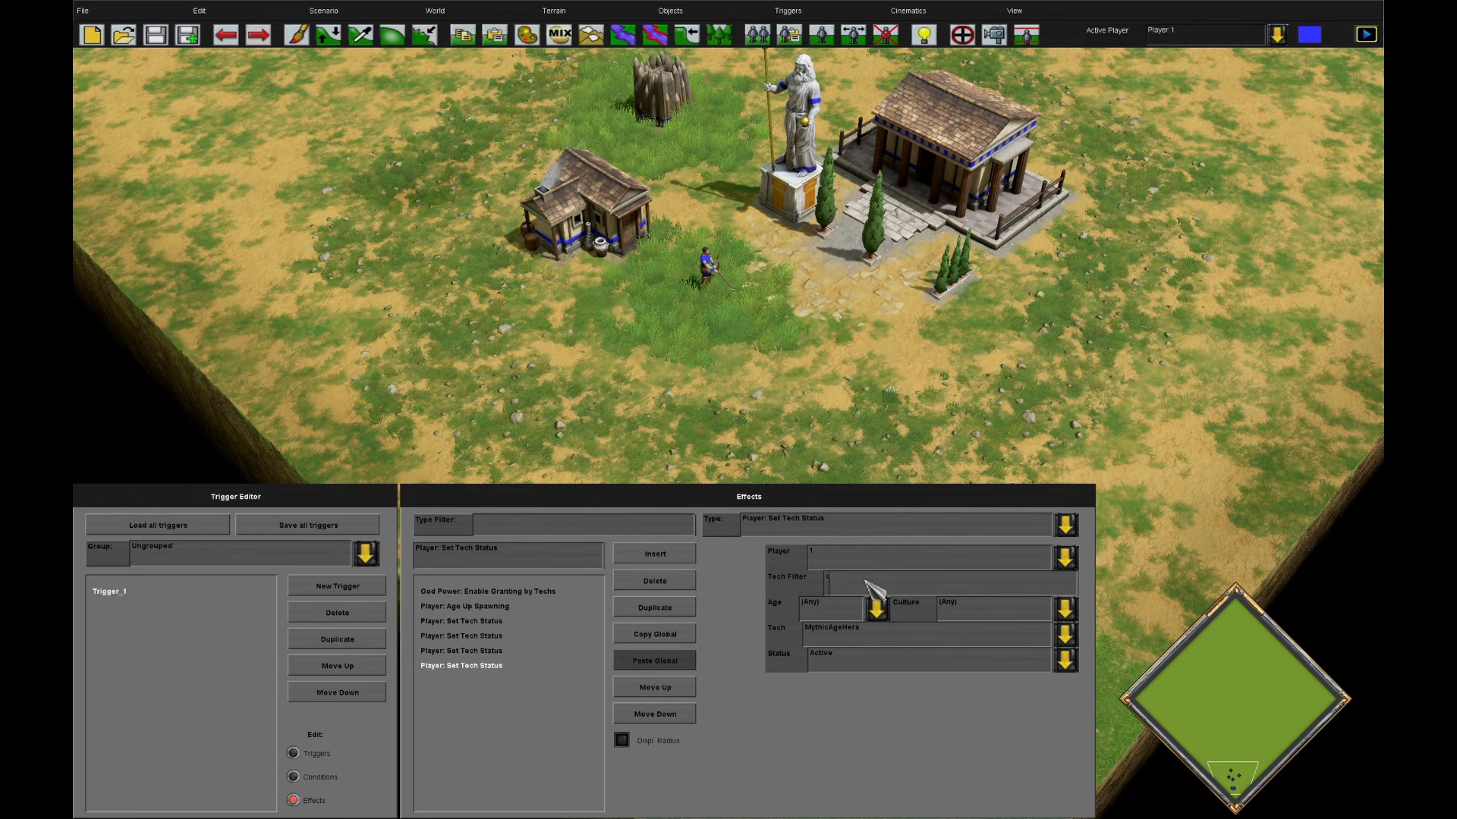
type("champ")
left_click(867, 636)
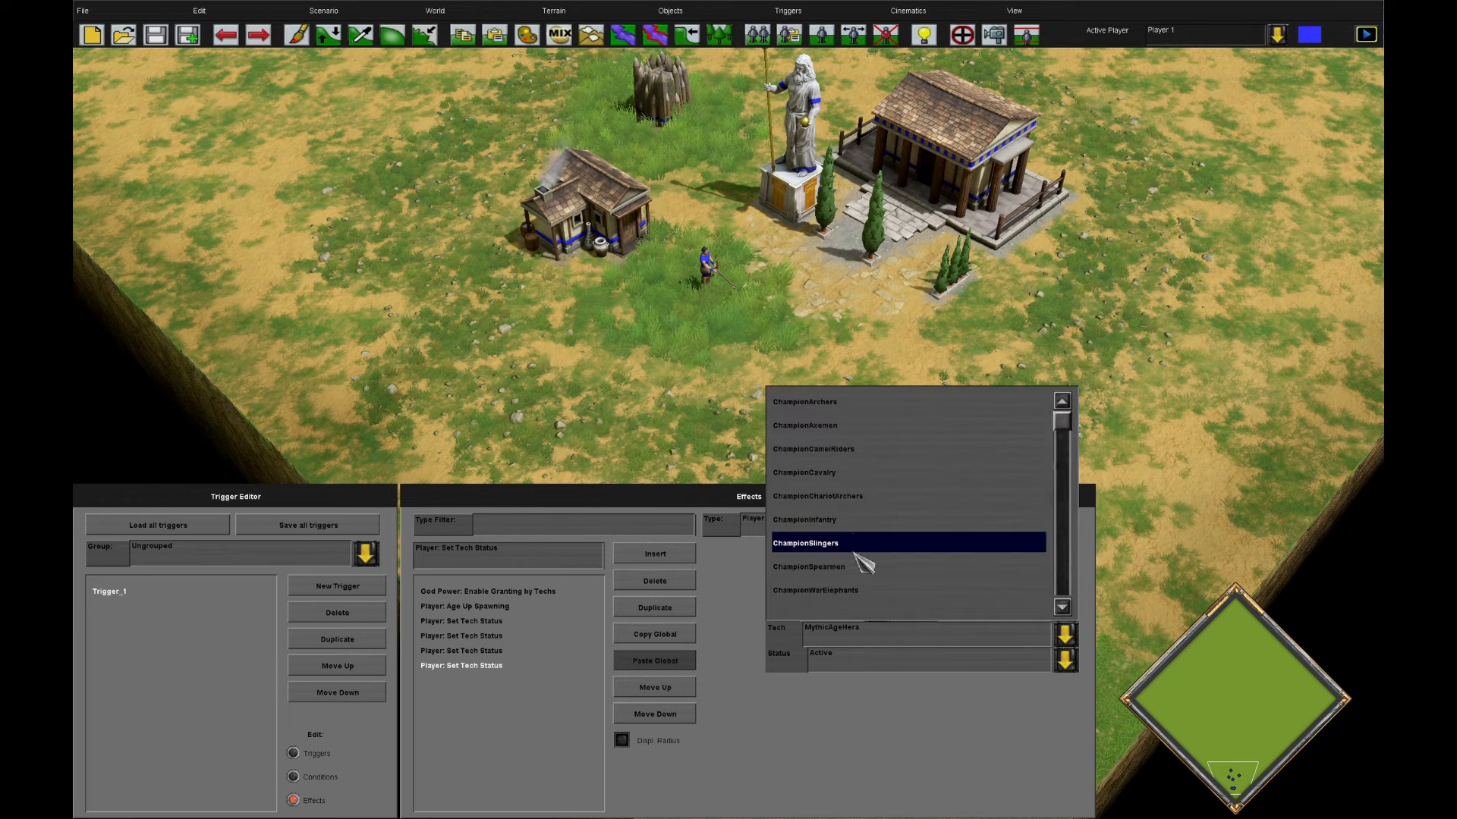
left_click(873, 401)
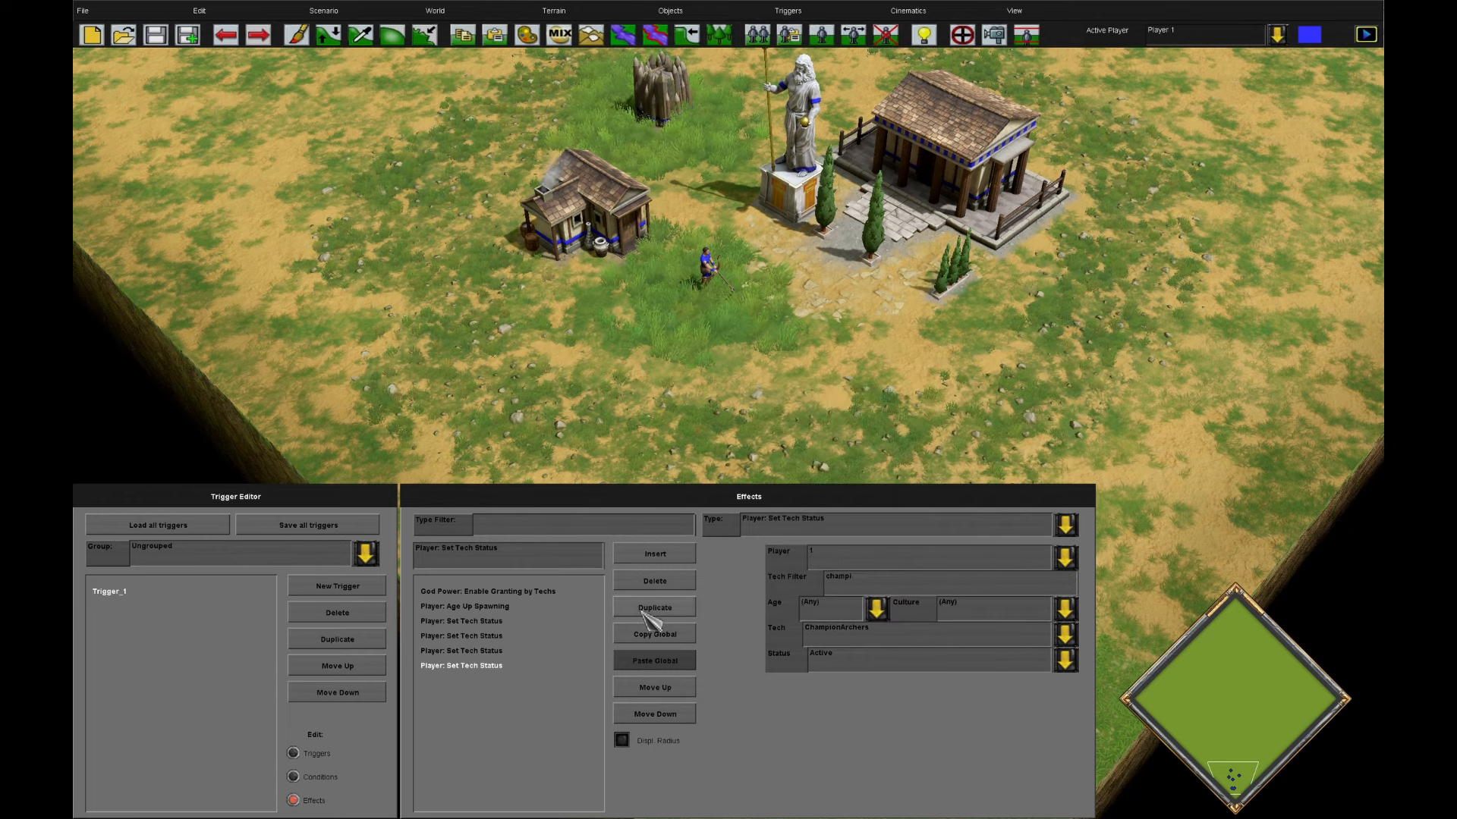
left_click(829, 627)
left_click(851, 694)
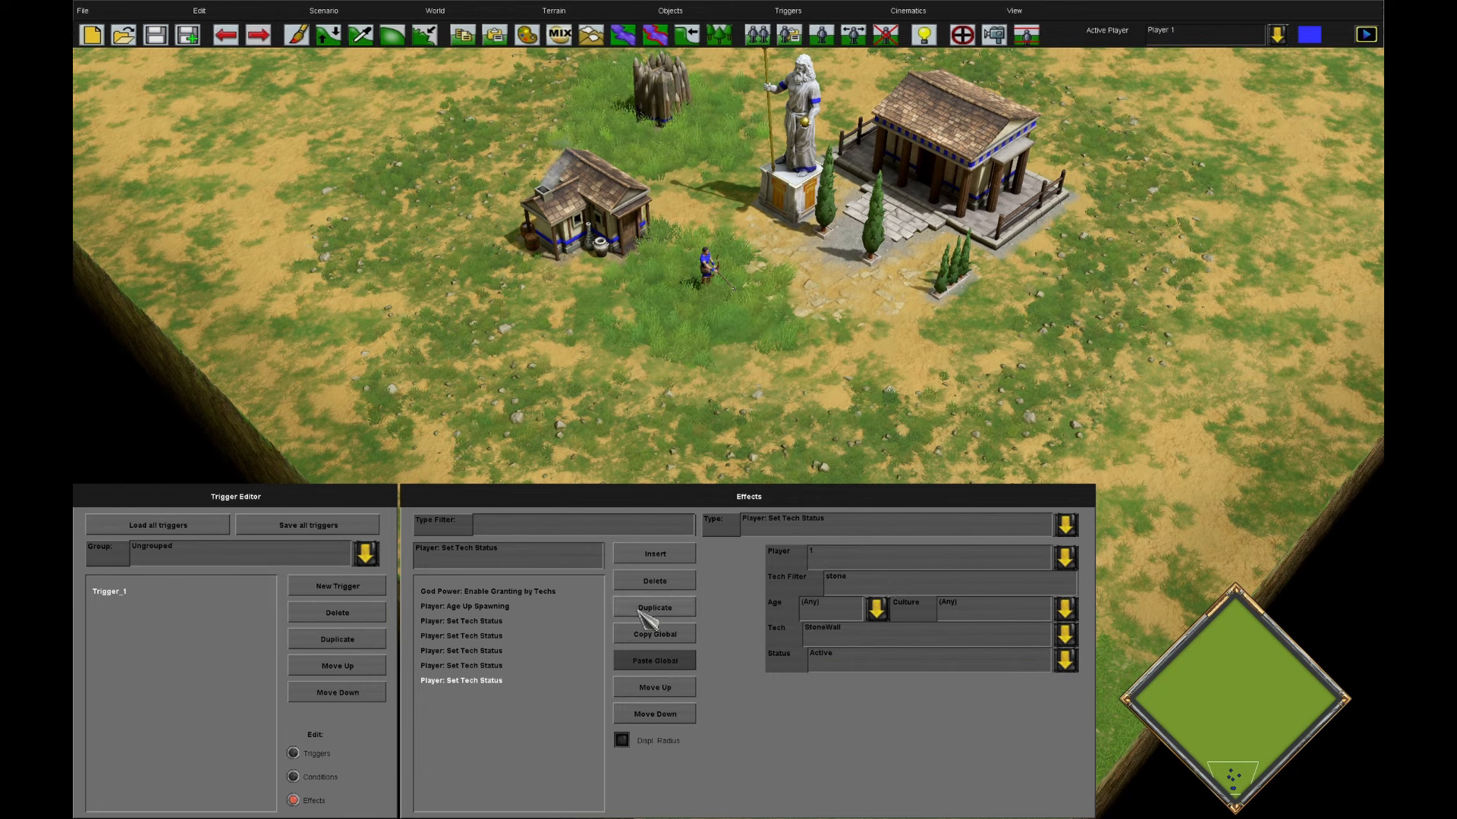